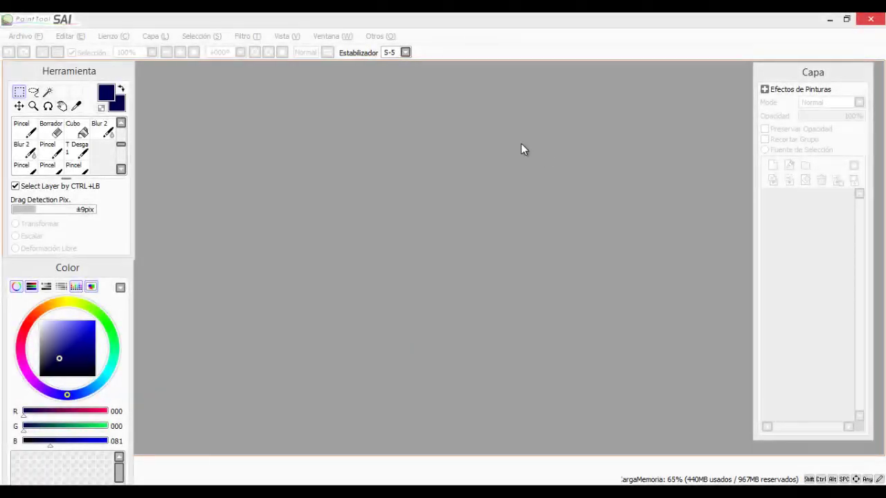
- Create a new canvas 3000 by 4000 pixels with a resolution of 300 pixel/inch
{"action": "left_click", "coordinate": [17, 36]}
{"action": "left_click", "coordinate": [28, 51]}
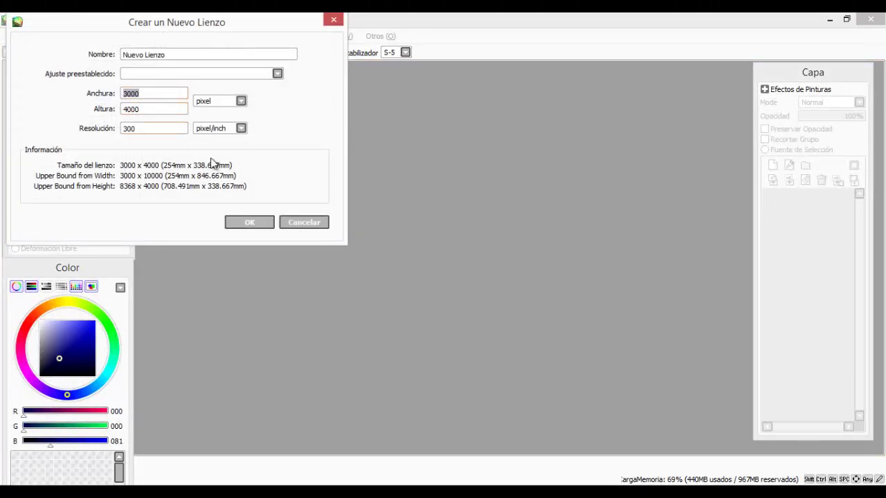
{"action": "left_click", "coordinate": [222, 101]}
{"action": "left_click", "coordinate": [295, 133]}
{"action": "left_click", "coordinate": [146, 113]}
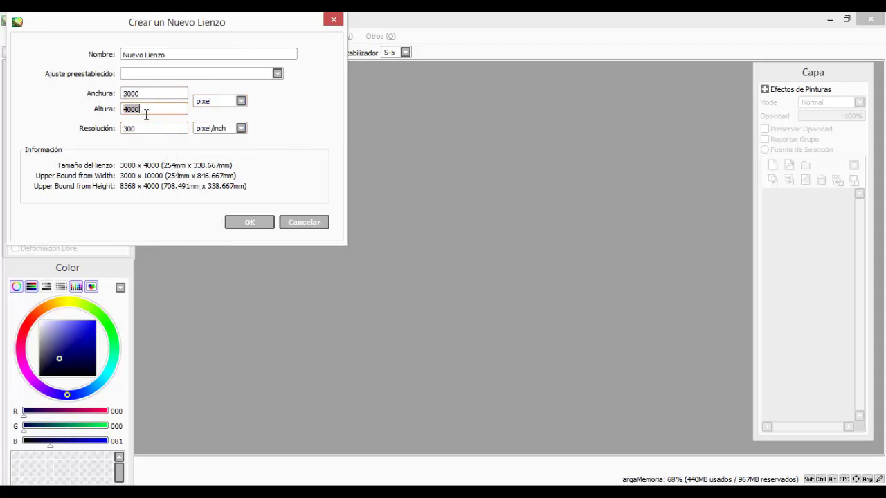
{"action": "left_click", "coordinate": [249, 224]}
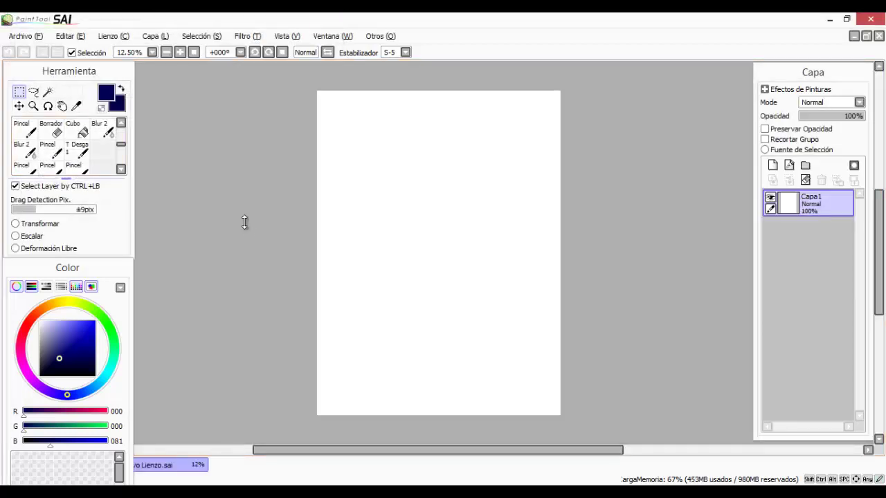
- Choose the second Pincel brush in the last row of brushes and set its size to 16
{"action": "left_click", "coordinate": [55, 167]}
{"action": "left_click_drag", "start_coordinate": [365, 196], "coordinate": [658, 229]}
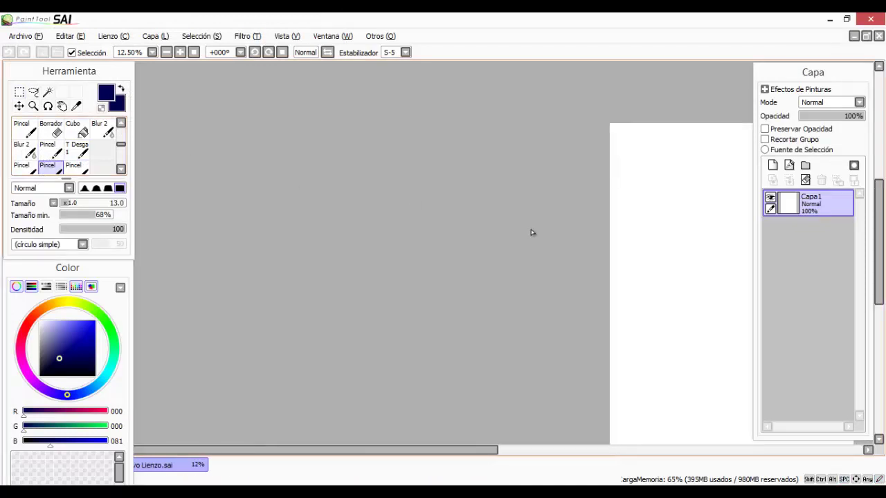
{"action": "key", "text": "space"}
{"action": "left_click_drag", "start_coordinate": [533, 232], "coordinate": [186, 228]}
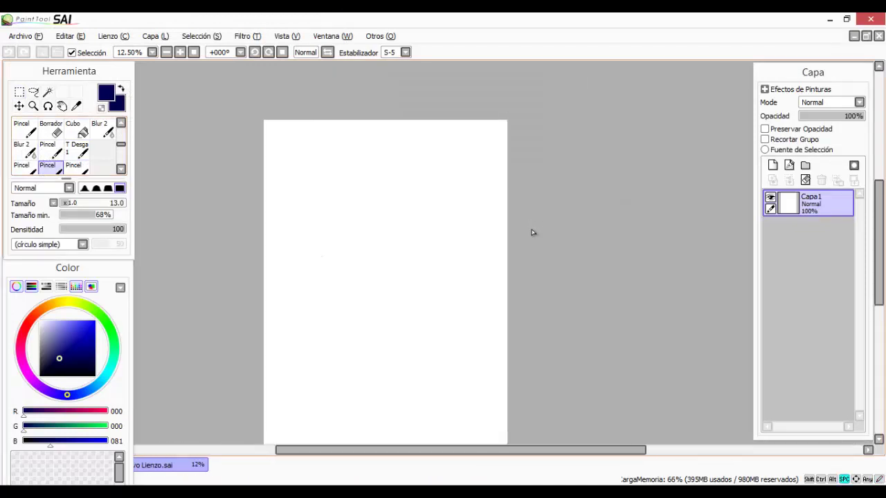
{"action": "mouse_move", "coordinate": [339, 227]}
{"action": "left_mouse_down"}
{"action": "mouse_move", "coordinate": [427, 221]}
{"action": "mouse_move", "coordinate": [361, 244]}
{"action": "mouse_move", "coordinate": [342, 230]}
{"action": "left_mouse_up"}
{"action": "key", "text": "ctrl+z"}
{"action": "key", "text": "ctrl+z"}
{"action": "key", "text": "space"}
{"action": "left_click_drag", "start_coordinate": [364, 172], "coordinate": [390, 134]}
{"action": "left_click", "coordinate": [72, 203]}
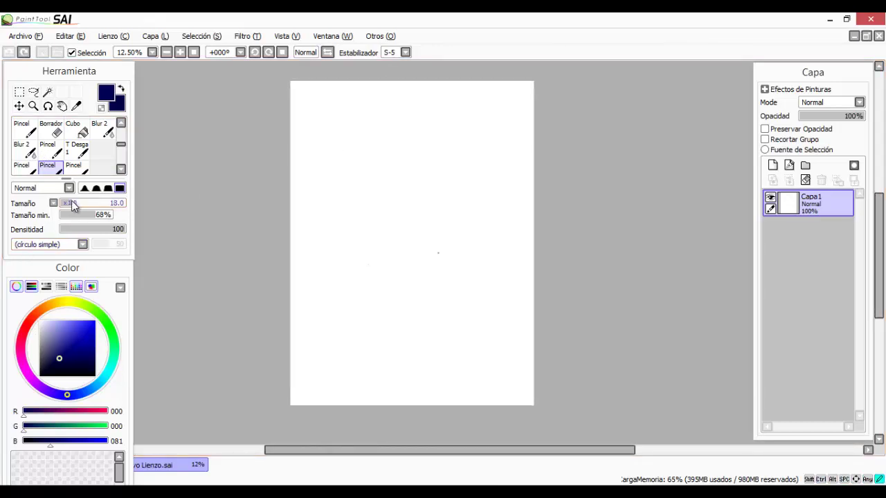
{"action": "left_click_drag", "start_coordinate": [72, 205], "coordinate": [70, 204]}
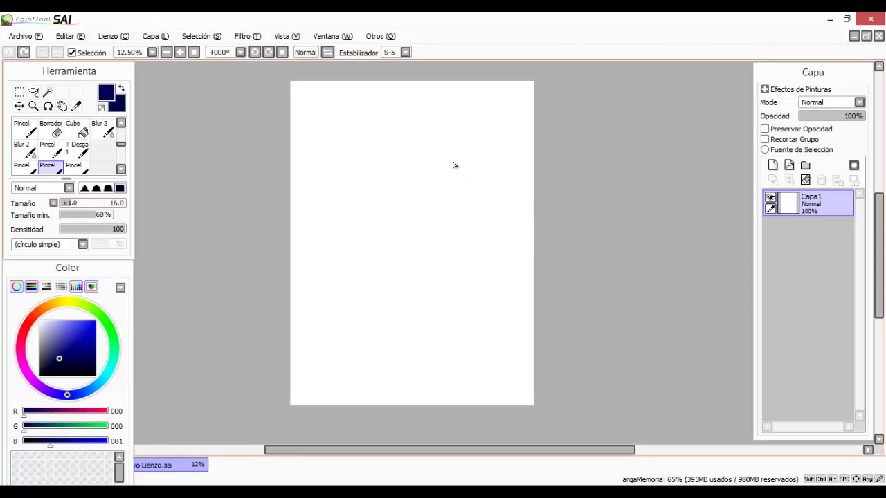
{"action": "key", "text": "ctrl+z"}
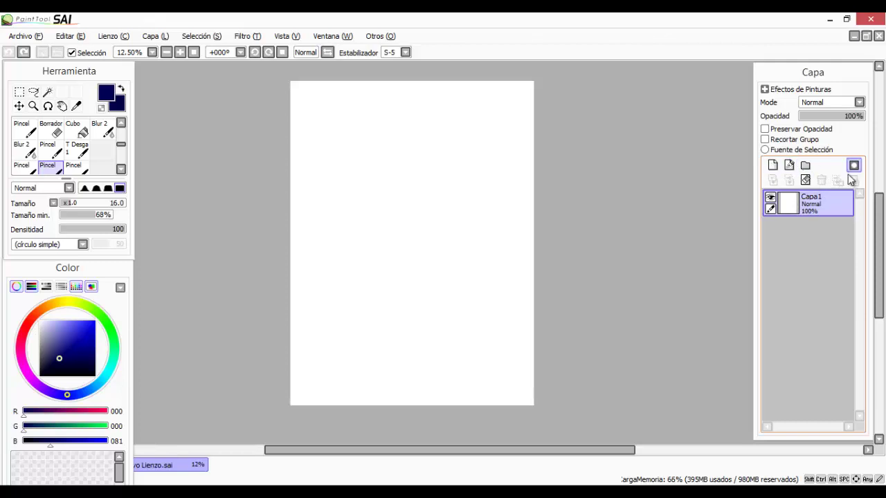
{"action": "scroll", "coordinate": [428, 117], "scroll_direction": "up", "scroll_amount": 1}
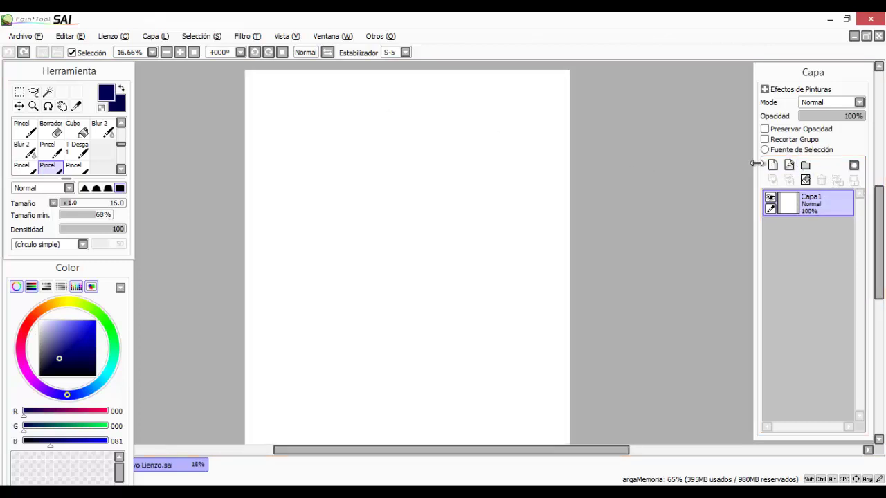
{"action": "left_click", "coordinate": [772, 166]}
{"action": "left_click", "coordinate": [772, 165]}
{"action": "left_click", "coordinate": [773, 165]}
{"action": "left_click", "coordinate": [772, 165]}
{"action": "left_click", "coordinate": [773, 165]}
{"action": "left_click", "coordinate": [772, 165]}
{"action": "key", "text": "ctrl+z"}
{"action": "key", "text": "ctrl+z"}
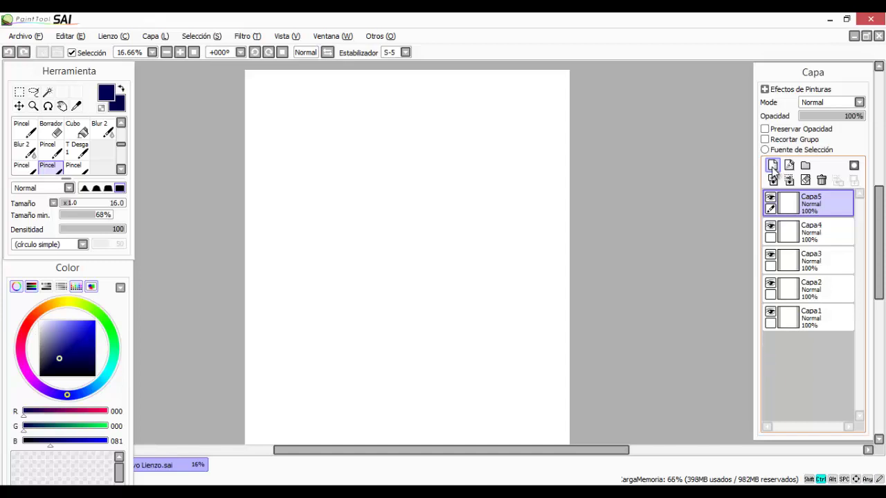
{"action": "key", "text": "ctrl+z"}
{"action": "key", "text": "ctrl+z"}
{"action": "key", "text": "ctrl+z"}
{"action": "key", "text": "ctrl+z"}
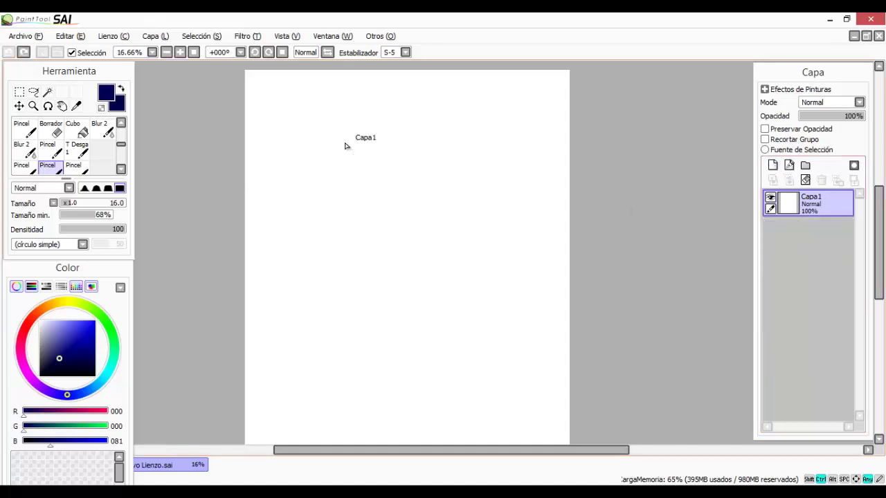
- Draw a dark blue circle in the upper middle of the canvas as the base of the head
{"action": "mouse_move", "coordinate": [126, 143]}
{"action": "left_mouse_down"}
{"action": "mouse_move", "coordinate": [126, 151]}
{"action": "mouse_move", "coordinate": [128, 125]}
{"action": "mouse_move", "coordinate": [128, 147]}
{"action": "left_mouse_up"}
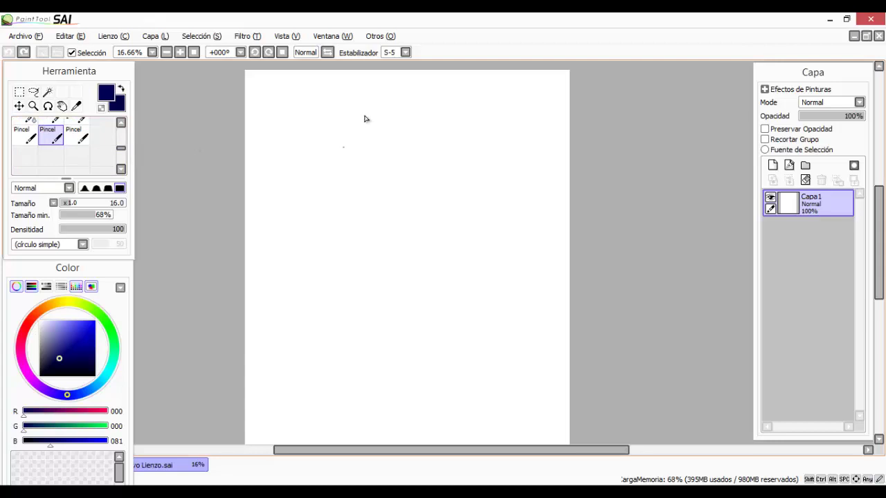
{"action": "mouse_move", "coordinate": [344, 152]}
{"action": "left_mouse_down"}
{"action": "mouse_move", "coordinate": [386, 130]}
{"action": "mouse_move", "coordinate": [384, 152]}
{"action": "mouse_move", "coordinate": [374, 153]}
{"action": "left_mouse_up"}
{"action": "key", "text": "space"}
{"action": "key", "text": "ctrl+z"}
{"action": "mouse_move", "coordinate": [350, 195]}
{"action": "left_mouse_down"}
{"action": "mouse_move", "coordinate": [337, 150]}
{"action": "mouse_move", "coordinate": [364, 118]}
{"action": "left_mouse_up"}
{"action": "key", "text": "ctrl+z"}
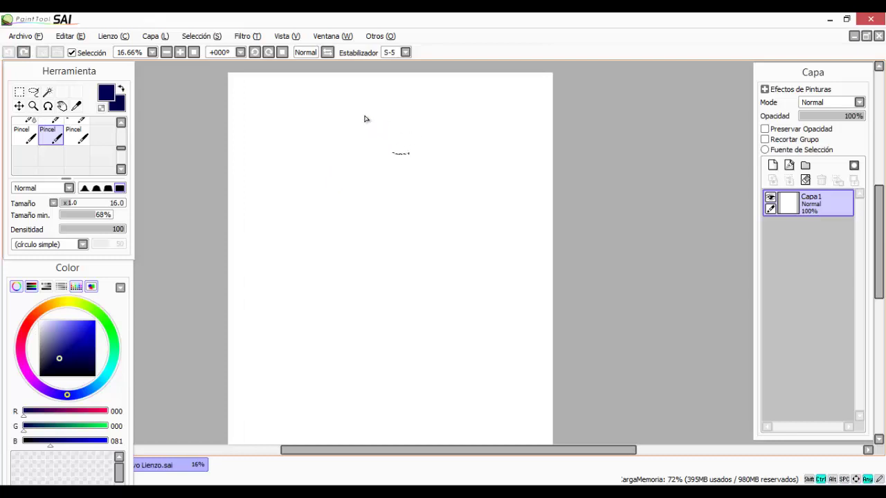
{"action": "left_click_drag", "start_coordinate": [352, 199], "coordinate": [400, 129]}
{"action": "key", "text": "ctrl+z"}
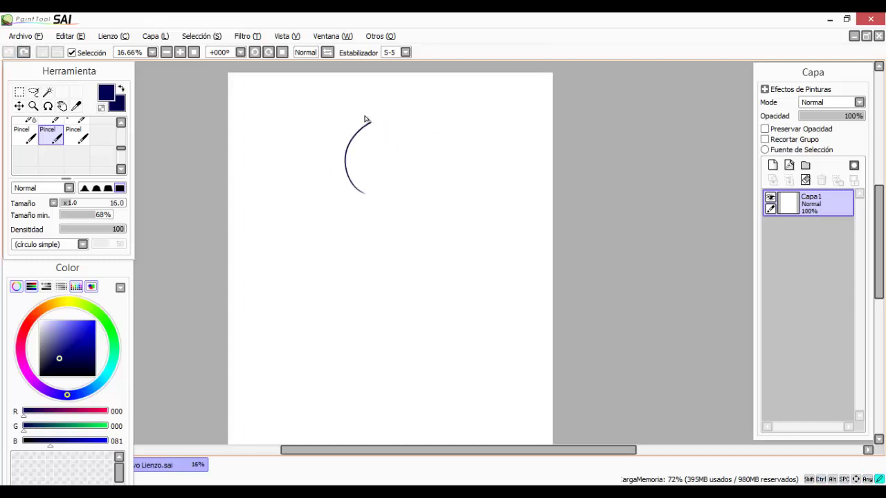
{"action": "left_click_drag", "start_coordinate": [346, 178], "coordinate": [391, 202]}
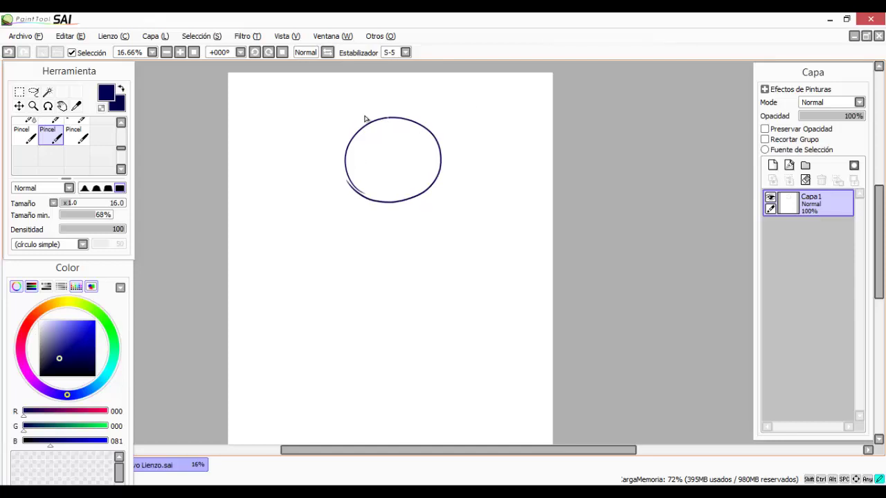
- Draw a curved vertical guideline from the circle's top toward its lower left to mark the centre of the turned face
{"action": "left_click_drag", "start_coordinate": [388, 118], "coordinate": [393, 239]}
{"action": "key", "text": "ctrl+z"}
{"action": "mouse_move", "coordinate": [395, 118]}
{"action": "left_mouse_down"}
{"action": "mouse_move", "coordinate": [379, 136]}
{"action": "mouse_move", "coordinate": [366, 211]}
{"action": "left_mouse_up"}
{"action": "key", "text": "ctrl+z"}
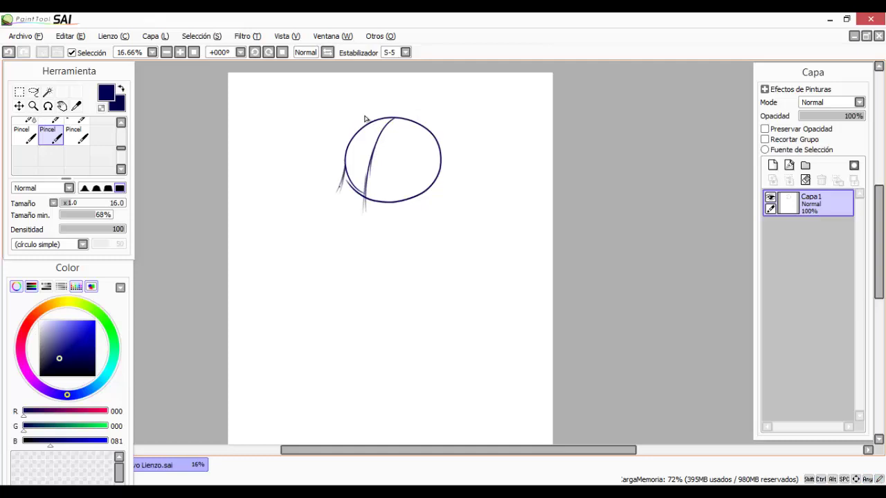
- Sketch the cheek, chin and jaw contour below the circle, joining it to the circle's right side
{"action": "left_click_drag", "start_coordinate": [338, 199], "coordinate": [386, 227]}
{"action": "key", "text": "ctrl+z"}
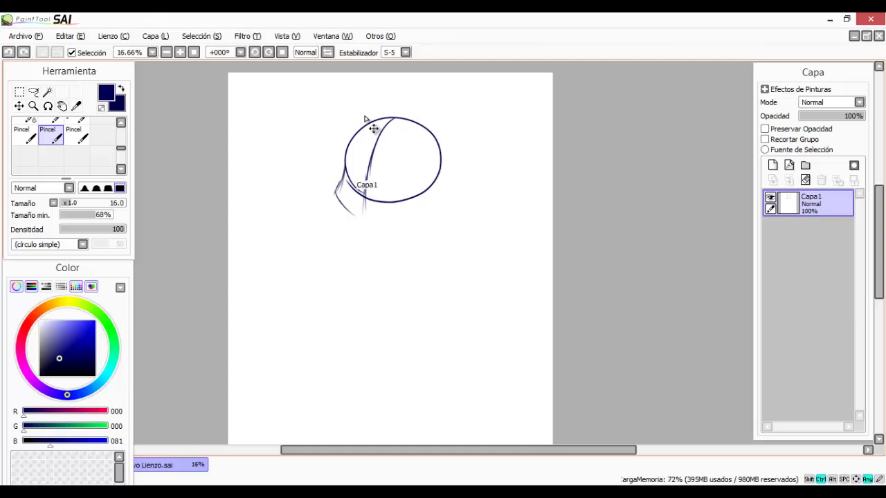
{"action": "key", "text": "ctrl+z"}
{"action": "mouse_move", "coordinate": [335, 192]}
{"action": "left_mouse_down"}
{"action": "mouse_move", "coordinate": [361, 220]}
{"action": "mouse_move", "coordinate": [402, 227]}
{"action": "left_mouse_up"}
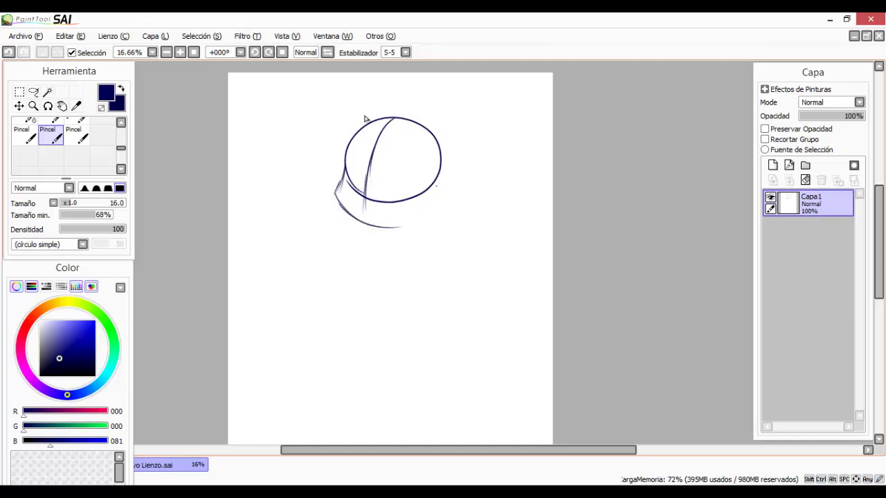
{"action": "key", "text": "ctrl+z"}
{"action": "mouse_move", "coordinate": [440, 167]}
{"action": "left_mouse_down"}
{"action": "mouse_move", "coordinate": [424, 207]}
{"action": "mouse_move", "coordinate": [405, 221]}
{"action": "left_mouse_up"}
{"action": "mouse_move", "coordinate": [348, 216]}
{"action": "left_mouse_down"}
{"action": "mouse_move", "coordinate": [387, 224]}
{"action": "mouse_move", "coordinate": [432, 199]}
{"action": "left_mouse_up"}
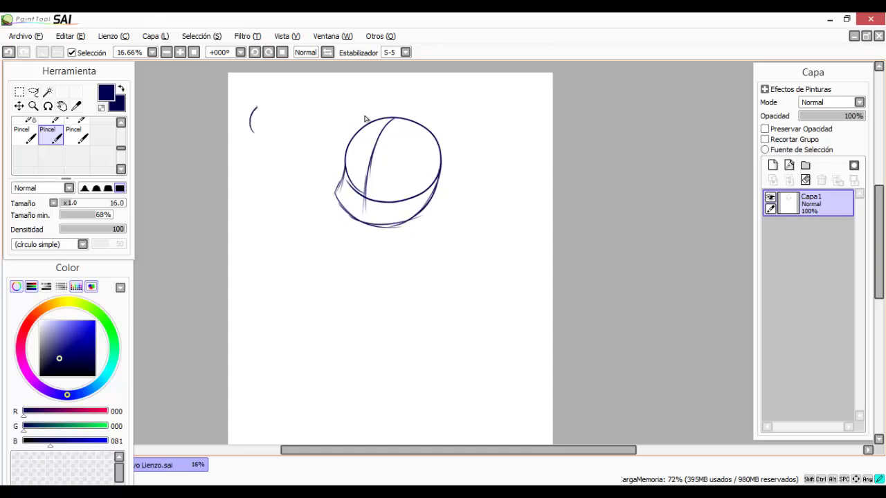
{"action": "key", "text": "ctrl+z"}
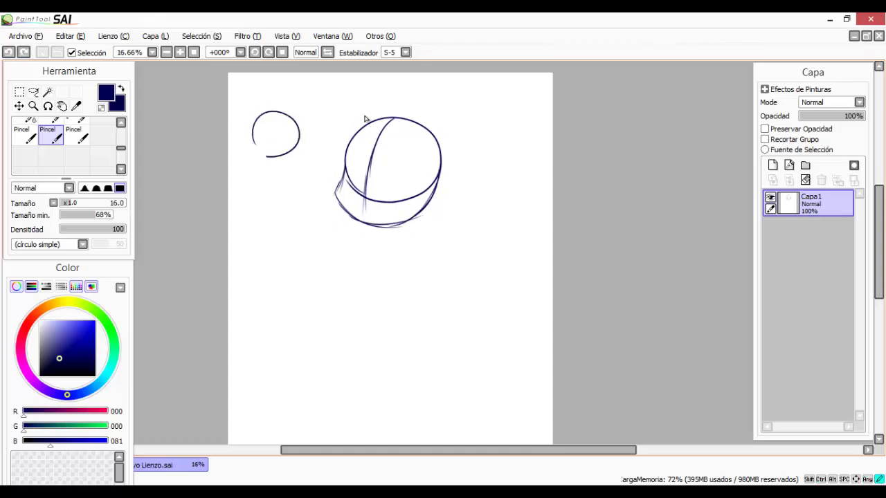
{"action": "key", "text": "ctrl+y"}
{"action": "mouse_move", "coordinate": [270, 111]}
{"action": "left_mouse_down"}
{"action": "mouse_move", "coordinate": [276, 155]}
{"action": "mouse_move", "coordinate": [298, 125]}
{"action": "left_mouse_up"}
{"action": "key", "text": "ctrl+z"}
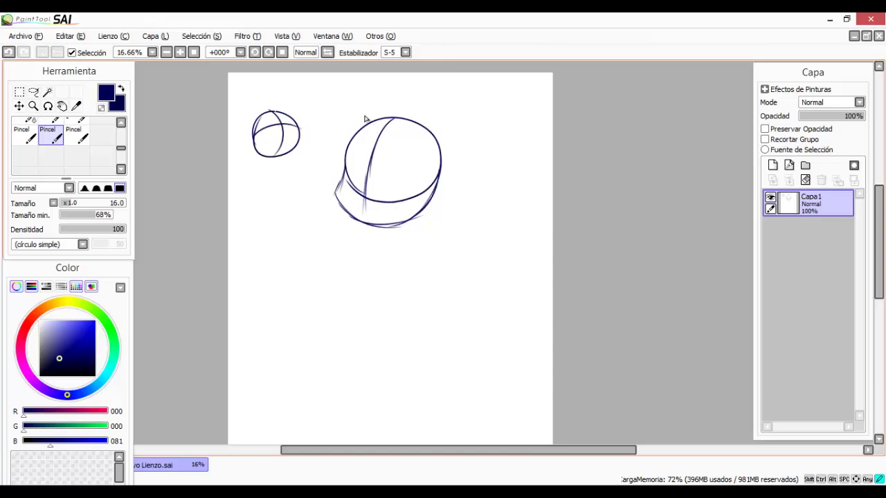
{"action": "left_click_drag", "start_coordinate": [295, 159], "coordinate": [253, 141]}
{"action": "key", "text": "ctrl+z"}
{"action": "key", "text": "ctrl+z"}
{"action": "key", "text": "ctrl+z"}
{"action": "key", "text": "ctrl+z"}
{"action": "key", "text": "ctrl+z"}
{"action": "key", "text": "ctrl+z"}
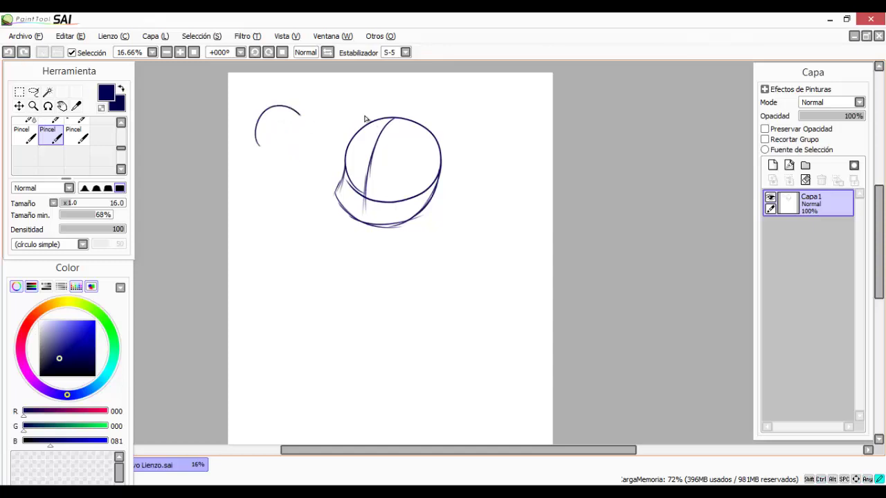
{"action": "key", "text": "ctrl+z"}
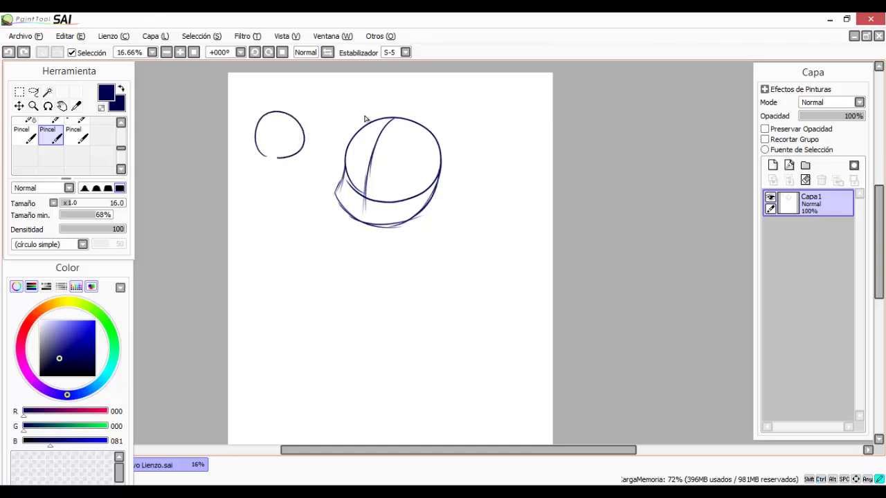
{"action": "key", "text": "ctrl+y"}
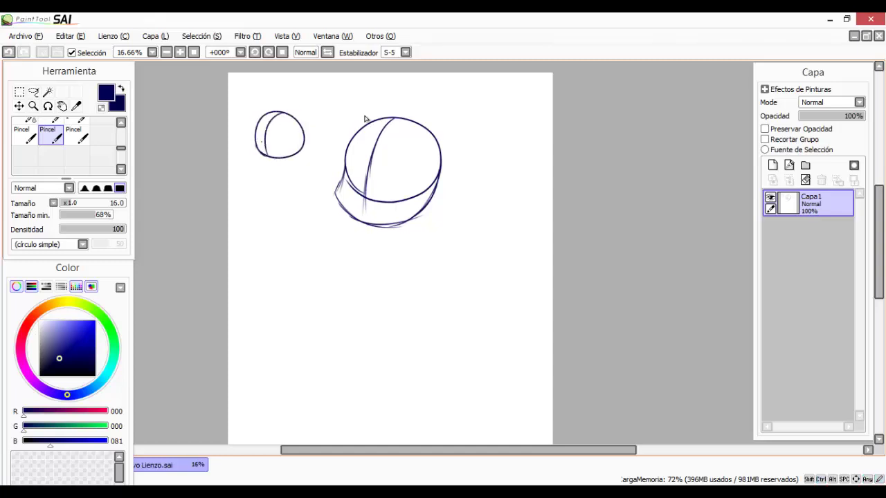
{"action": "key", "text": "ctrl+z"}
{"action": "key", "text": "ctrl+y"}
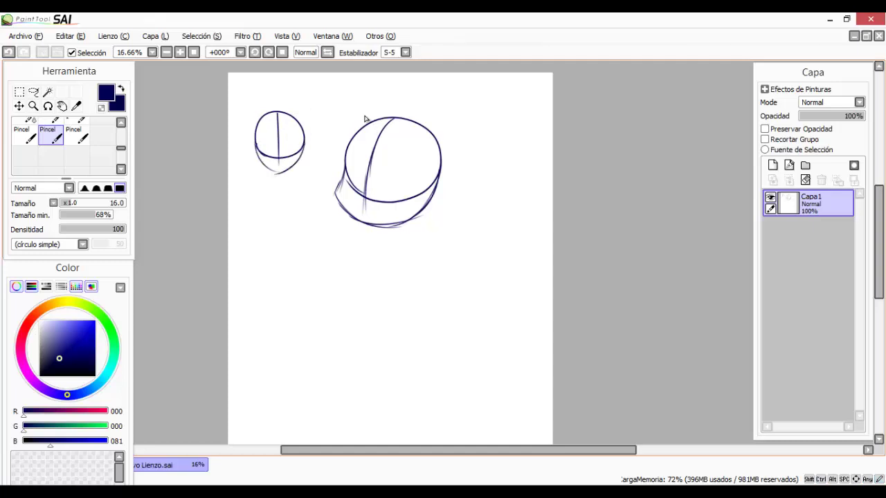
{"action": "key", "text": "ctrl+z"}
{"action": "key", "text": "ctrl+z"}
{"action": "key", "text": "ctrl+z"}
{"action": "key", "text": "ctrl+z"}
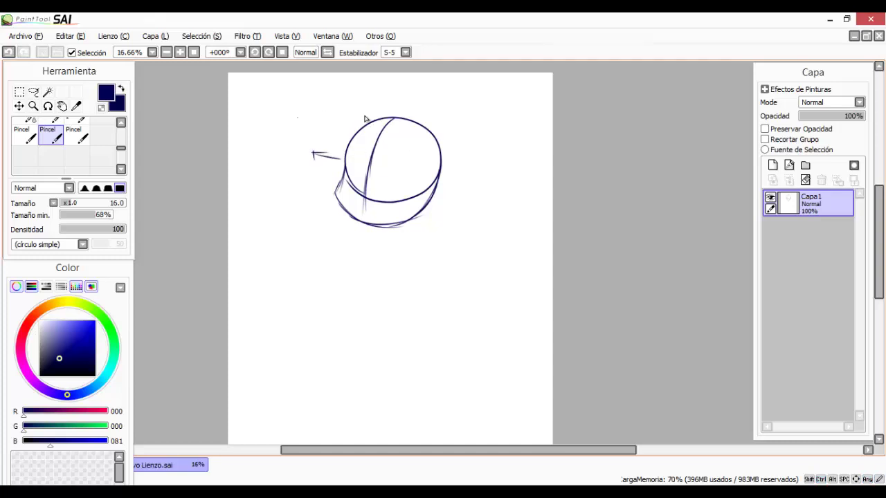
{"action": "key", "text": "space"}
{"action": "left_click_drag", "start_coordinate": [365, 119], "coordinate": [392, 90]}
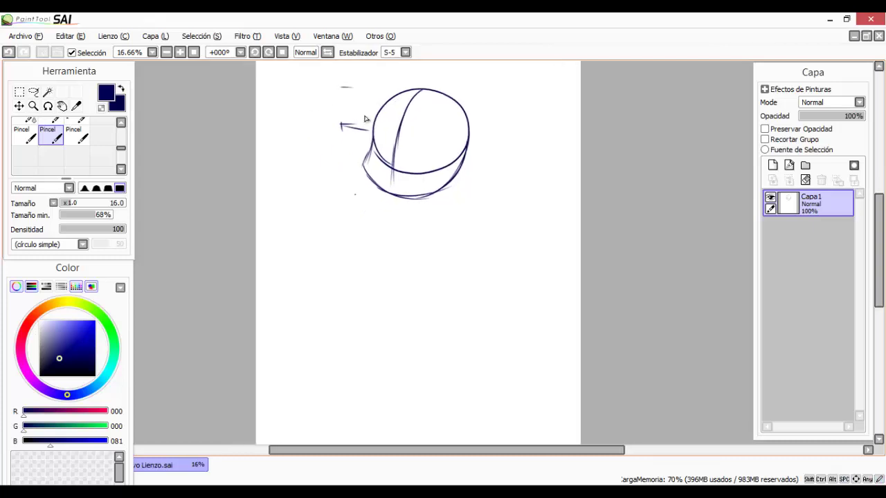
{"action": "left_click_drag", "start_coordinate": [361, 197], "coordinate": [382, 190]}
{"action": "key", "text": "ctrl+z"}
{"action": "key", "text": "space"}
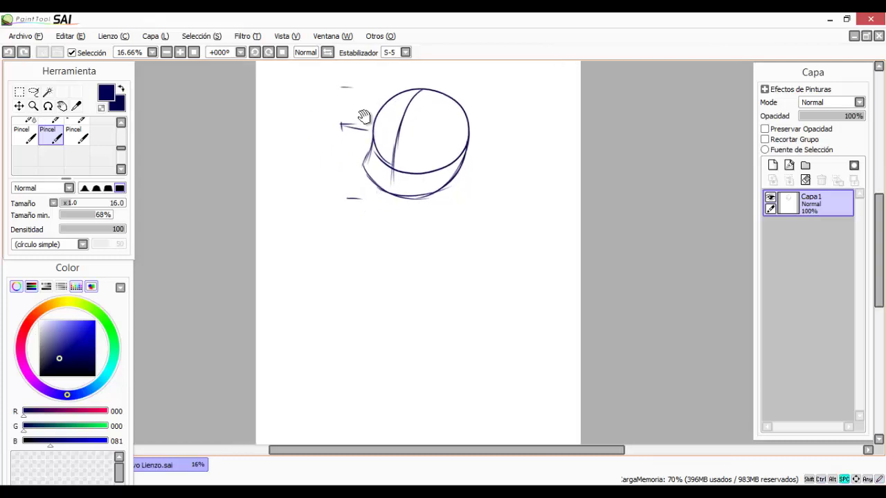
{"action": "left_click_drag", "start_coordinate": [365, 118], "coordinate": [350, 78]}
{"action": "key", "text": "space"}
{"action": "left_click_drag", "start_coordinate": [365, 118], "coordinate": [355, 195]}
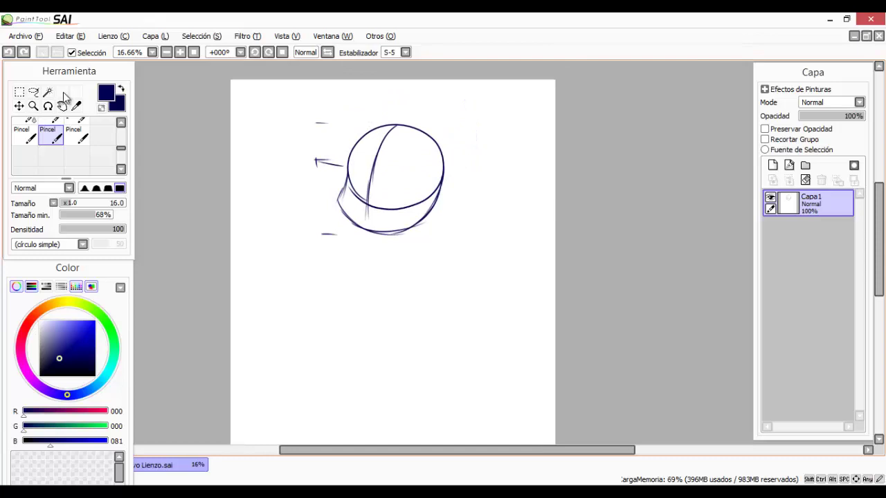
{"action": "left_click", "coordinate": [33, 92]}
{"action": "mouse_move", "coordinate": [329, 117]}
{"action": "left_mouse_down"}
{"action": "mouse_move", "coordinate": [316, 114]}
{"action": "mouse_move", "coordinate": [330, 117]}
{"action": "left_mouse_up"}
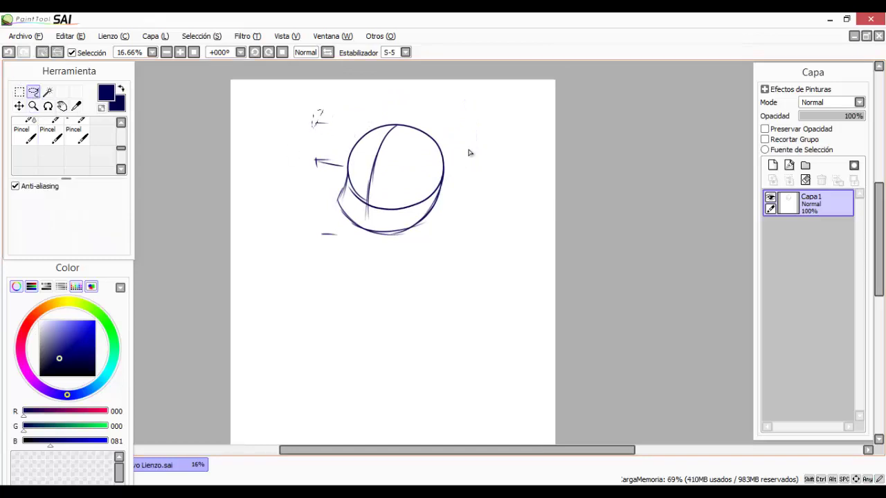
{"action": "key", "text": "ctrl+z"}
{"action": "key", "text": "ctrl+z"}
{"action": "key", "text": "ctrl+z"}
- Add a new layer and mark the top of the head and the chin with two short horizontal lines
{"action": "left_click", "coordinate": [773, 165]}
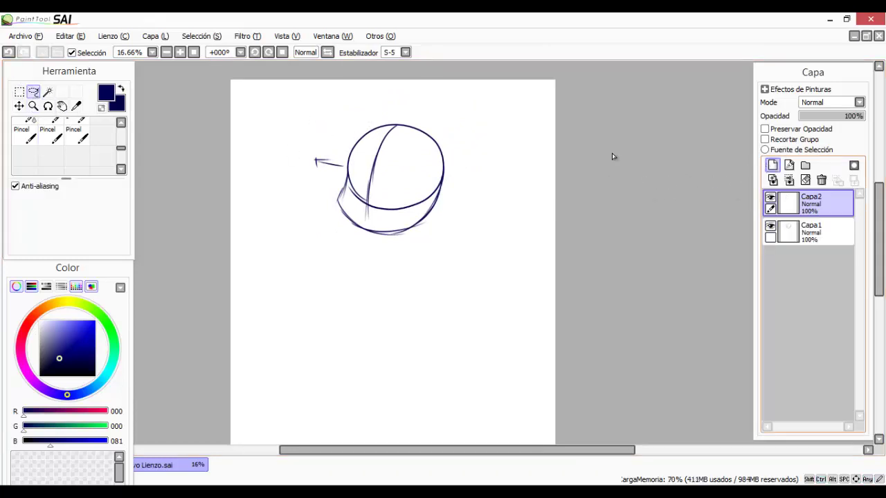
{"action": "left_click", "coordinate": [61, 138]}
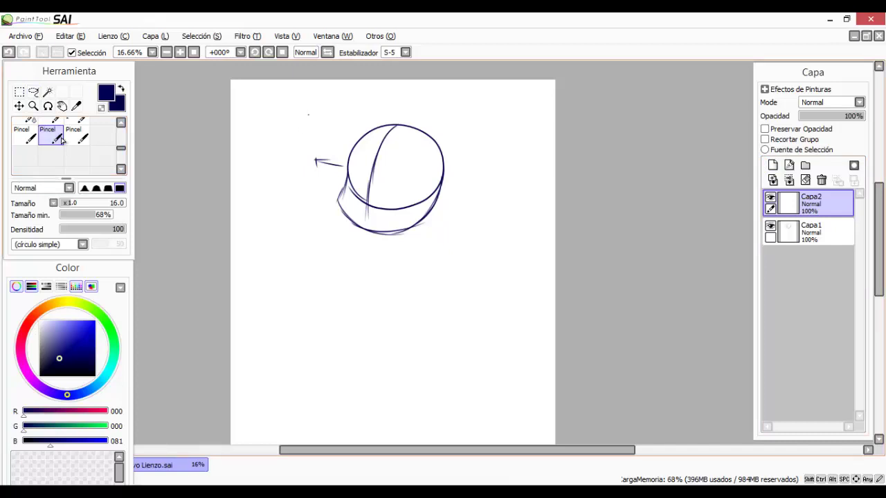
{"action": "left_click_drag", "start_coordinate": [321, 235], "coordinate": [333, 234]}
{"action": "key", "text": "ctrl+z"}
{"action": "key", "text": "ctrl+z"}
{"action": "left_click_drag", "start_coordinate": [378, 119], "coordinate": [399, 123]}
{"action": "key", "text": "ctrl+z"}
- Move the two head-height marks to the empty area left of the head with a transform
{"action": "key", "text": "ctrl+t"}
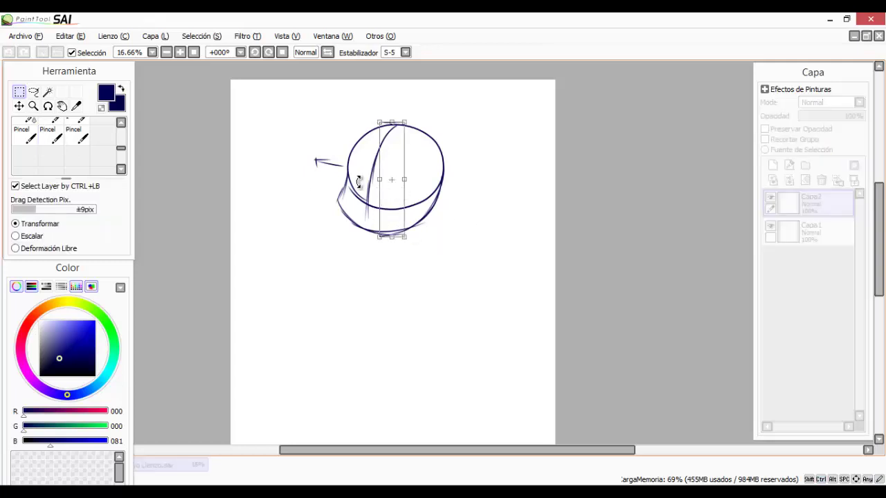
{"action": "mouse_move", "coordinate": [295, 181]}
{"action": "left_mouse_down"}
{"action": "mouse_move", "coordinate": [326, 190]}
{"action": "mouse_move", "coordinate": [304, 189]}
{"action": "left_mouse_up"}
{"action": "left_click_drag", "start_coordinate": [392, 204], "coordinate": [300, 203]}
{"action": "key", "text": "Return"}
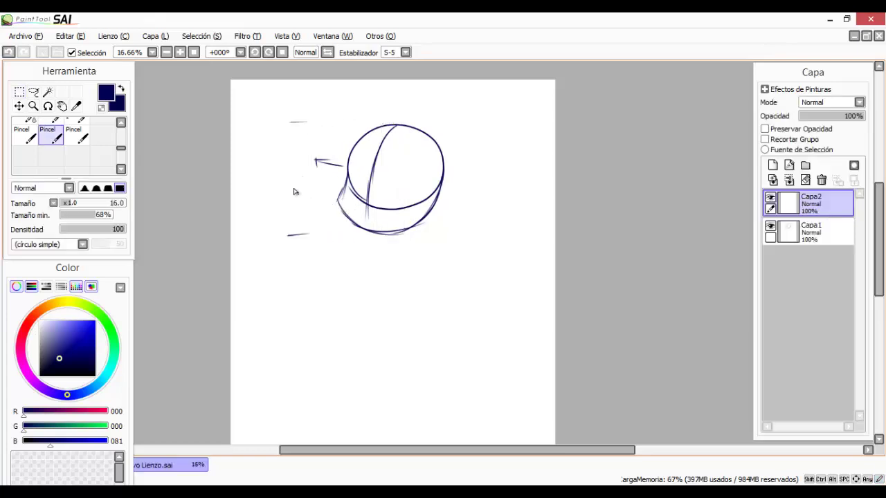
- Copy the two head-height marks, place the copy one head height lower so it meets the chin mark, and merge it down
{"action": "left_click", "coordinate": [18, 91]}
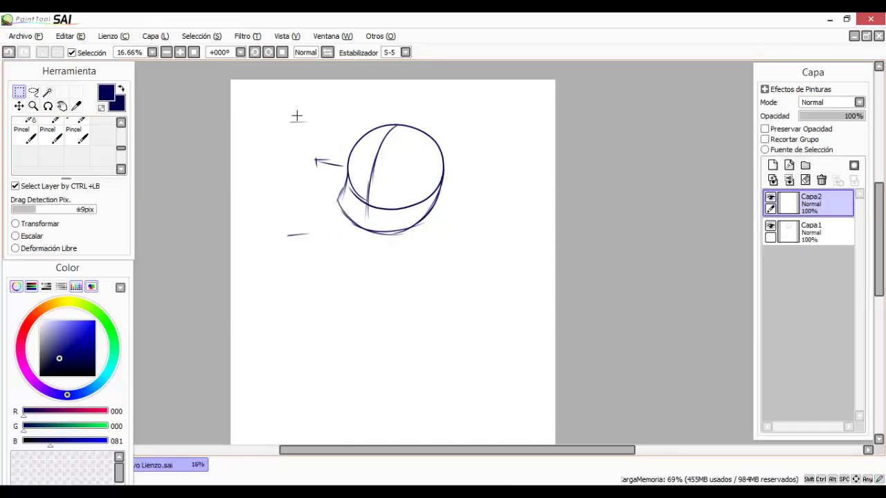
{"action": "mouse_move", "coordinate": [256, 111]}
{"action": "left_mouse_down"}
{"action": "mouse_move", "coordinate": [362, 298]}
{"action": "mouse_move", "coordinate": [334, 253]}
{"action": "left_mouse_up"}
{"action": "key", "text": "ctrl+c"}
{"action": "key", "text": "ctrl+v"}
{"action": "key", "text": "ctrl+t"}
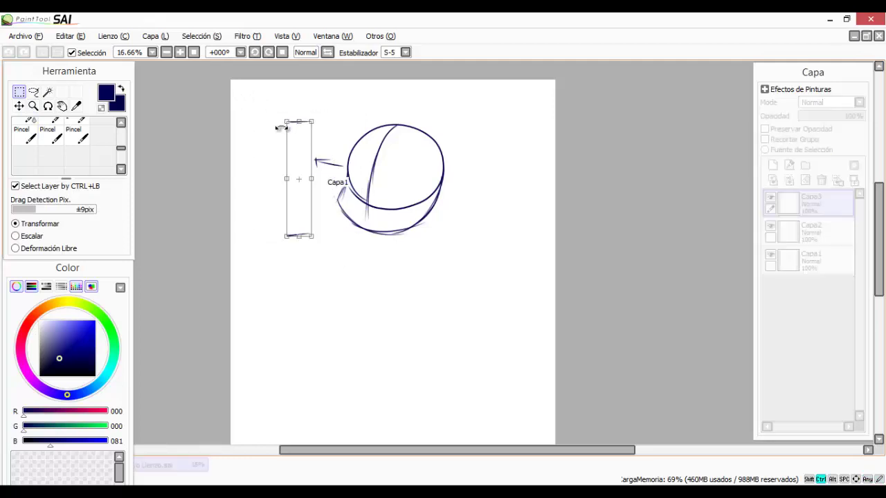
{"action": "mouse_move", "coordinate": [299, 123]}
{"action": "left_mouse_down"}
{"action": "mouse_move", "coordinate": [288, 270]}
{"action": "mouse_move", "coordinate": [315, 128]}
{"action": "mouse_move", "coordinate": [301, 194]}
{"action": "mouse_move", "coordinate": [304, 243]}
{"action": "left_mouse_up"}
{"action": "key", "text": "Return"}
{"action": "key", "text": "ctrl+z"}
{"action": "key", "text": "ctrl+t"}
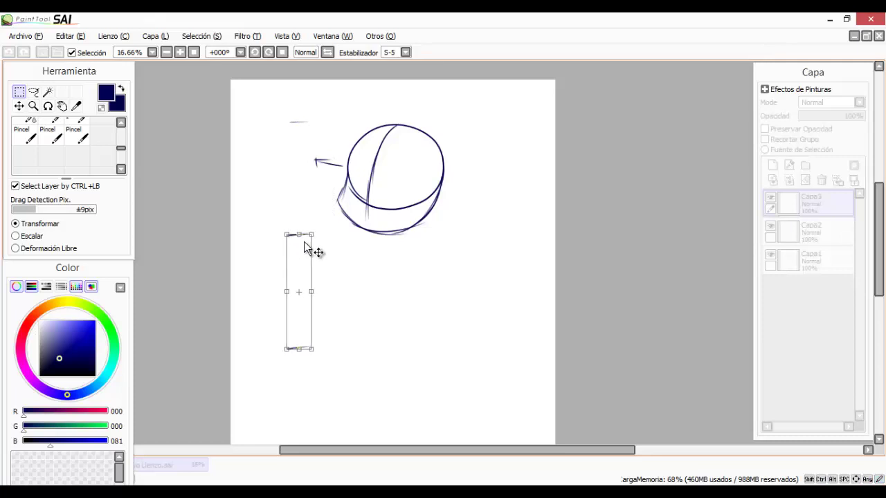
{"action": "key", "text": "Return"}
{"action": "left_click", "coordinate": [789, 180]}
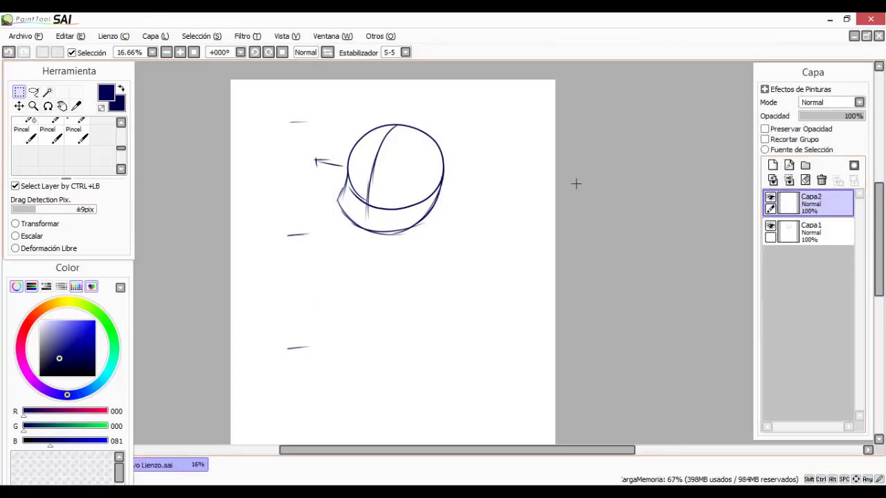
- Paste another copy of the head-height marks and place it directly below the lowest mark to set the third head height
{"action": "left_click", "coordinate": [280, 291], "text": "ctrl"}
{"action": "key", "text": "ctrl+c"}
{"action": "key", "text": "ctrl+v"}
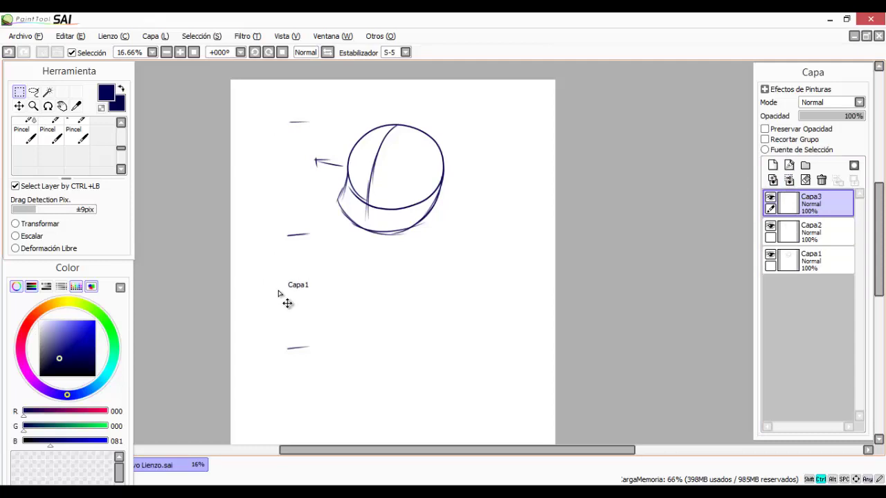
{"action": "key", "text": "ctrl+t"}
{"action": "mouse_move", "coordinate": [299, 135]}
{"action": "left_mouse_down"}
{"action": "mouse_move", "coordinate": [302, 372]}
{"action": "mouse_move", "coordinate": [301, 360]}
{"action": "left_mouse_up"}
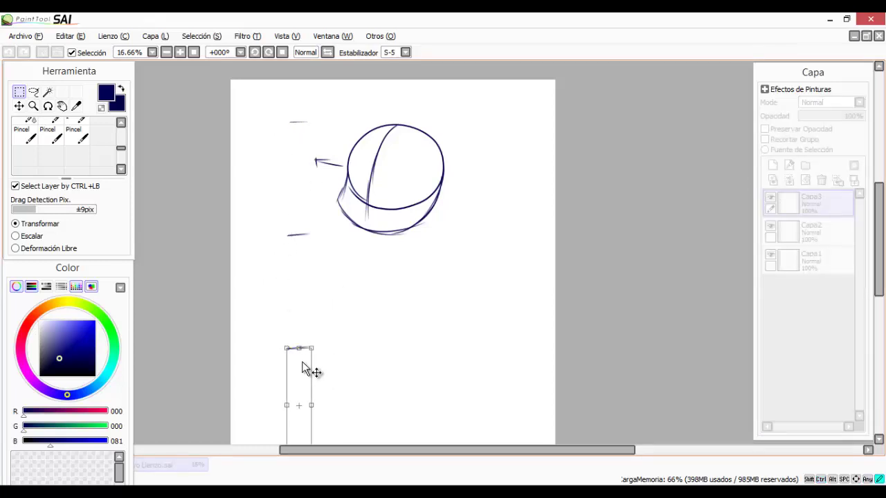
{"action": "left_click_drag", "start_coordinate": [357, 339], "coordinate": [373, 275]}
{"action": "key", "text": "Return"}
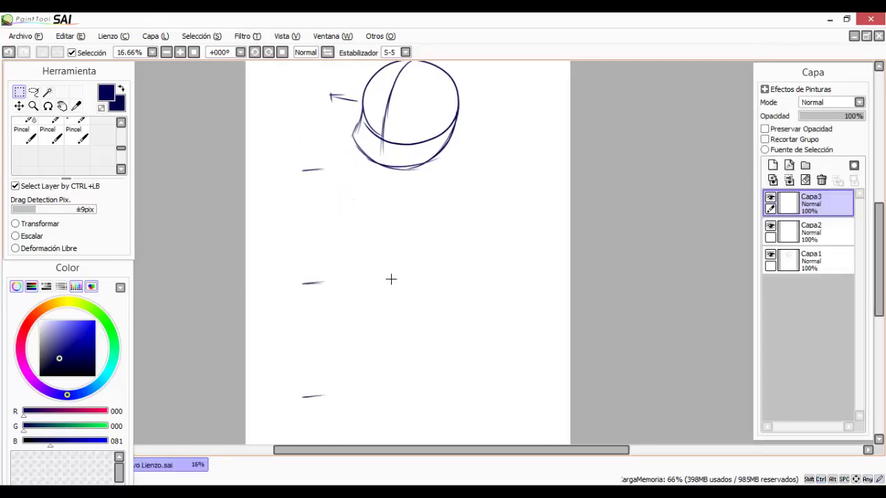
- Draw an extra short horizontal mark slightly below the lowest head-height mark with the brush
{"action": "scroll", "coordinate": [381, 263], "scroll_direction": "down", "scroll_amount": 2}
{"action": "left_click", "coordinate": [55, 137]}
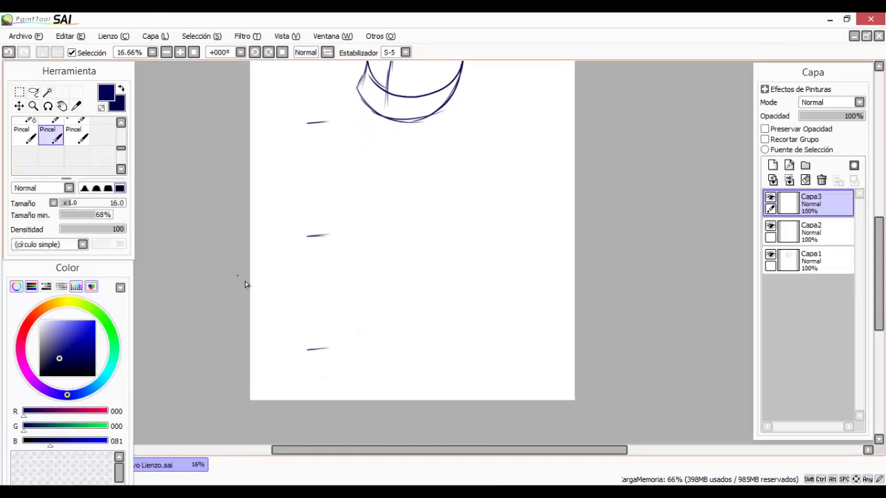
{"action": "left_click_drag", "start_coordinate": [304, 370], "coordinate": [333, 376]}
{"action": "key", "text": "ctrl+z"}
{"action": "key", "text": "ctrl+z"}
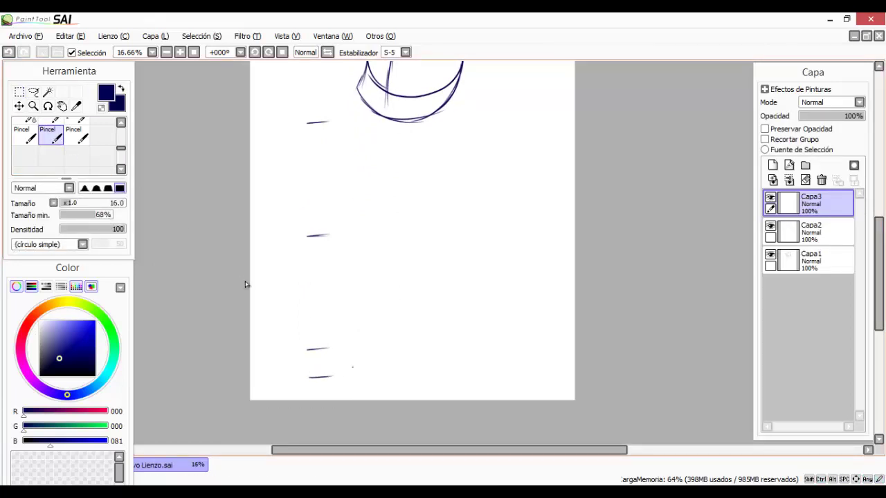
{"action": "left_click_drag", "start_coordinate": [403, 364], "coordinate": [427, 398]}
{"action": "scroll", "coordinate": [440, 337], "scroll_direction": "down", "scroll_amount": 1}
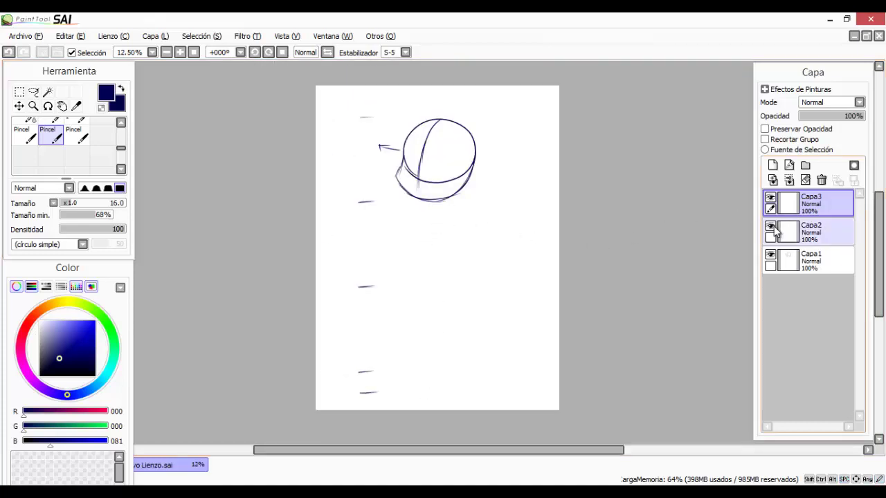
- Merge the head-height mark layers down into the head sketch layer Capa1
{"action": "left_click", "coordinate": [789, 180]}
{"action": "left_click", "coordinate": [770, 199]}
{"action": "left_click", "coordinate": [770, 199]}
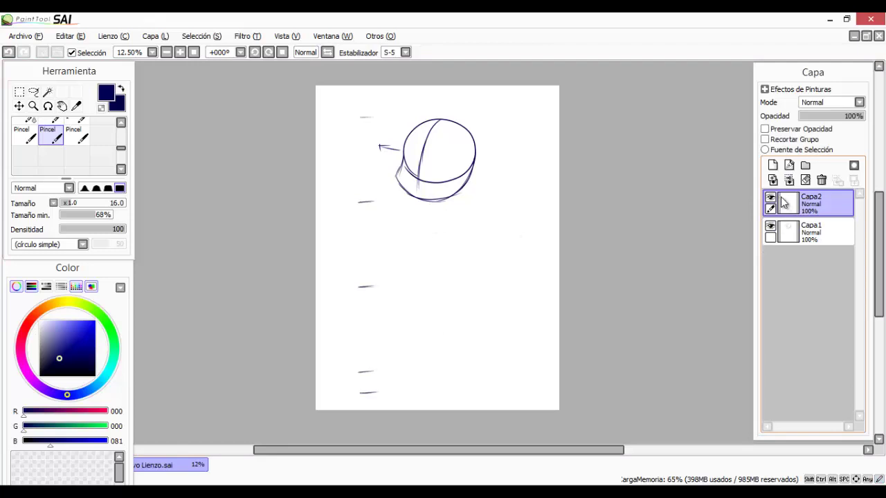
{"action": "left_click", "coordinate": [789, 232]}
{"action": "left_click", "coordinate": [796, 203]}
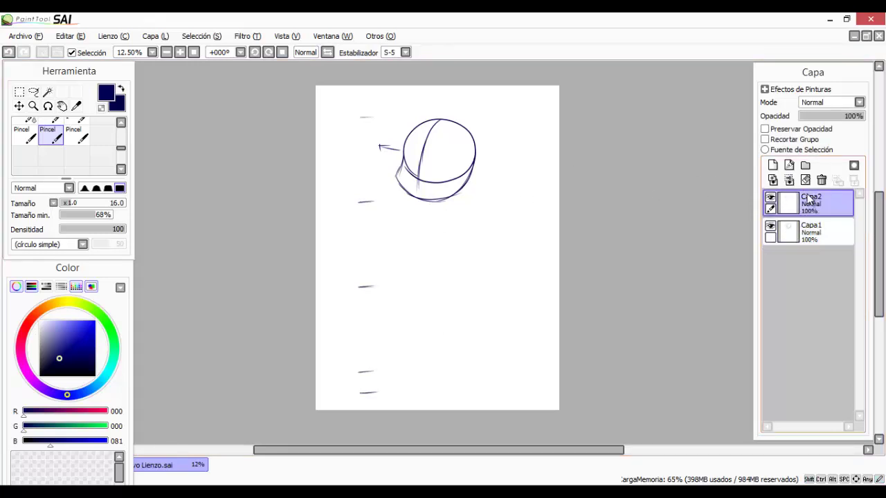
{"action": "left_click", "coordinate": [789, 180]}
- Scale the head sketch and its height marks down slightly and centre them on the canvas with a transform
{"action": "key", "text": "ctrl+t"}
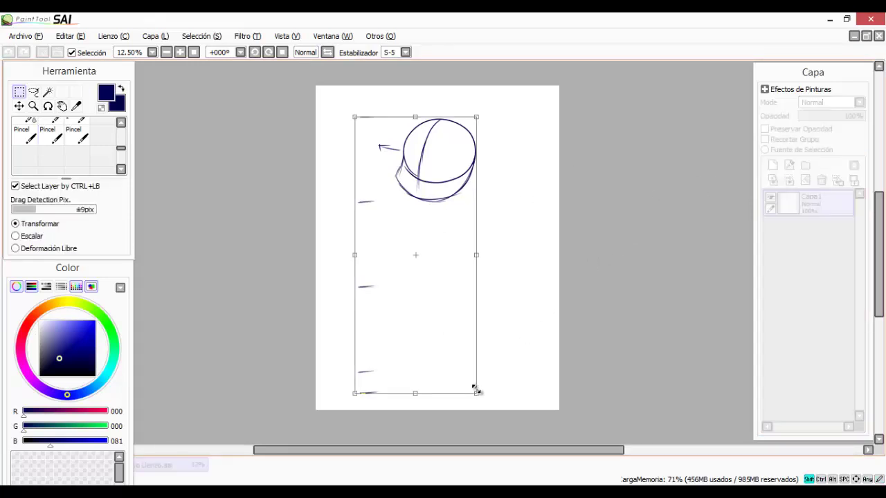
{"action": "left_click_drag", "start_coordinate": [478, 388], "coordinate": [468, 372]}
{"action": "left_click_drag", "start_coordinate": [430, 295], "coordinate": [434, 294]}
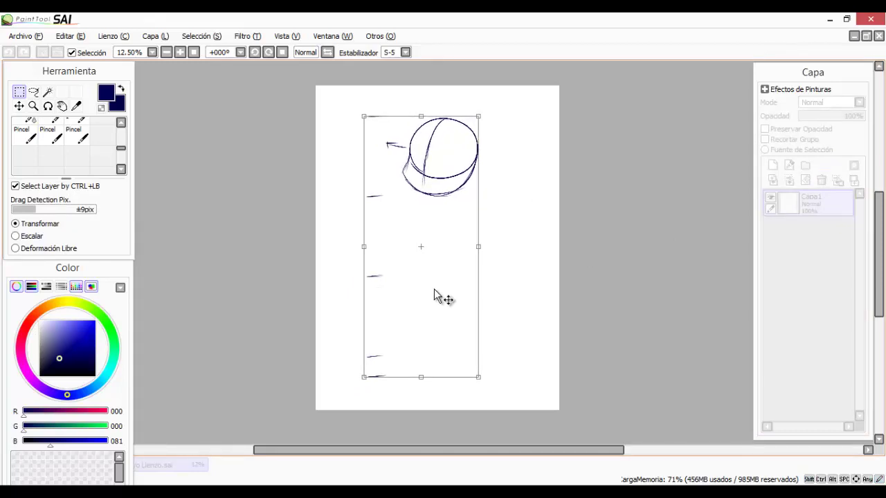
{"action": "key", "text": "Return"}
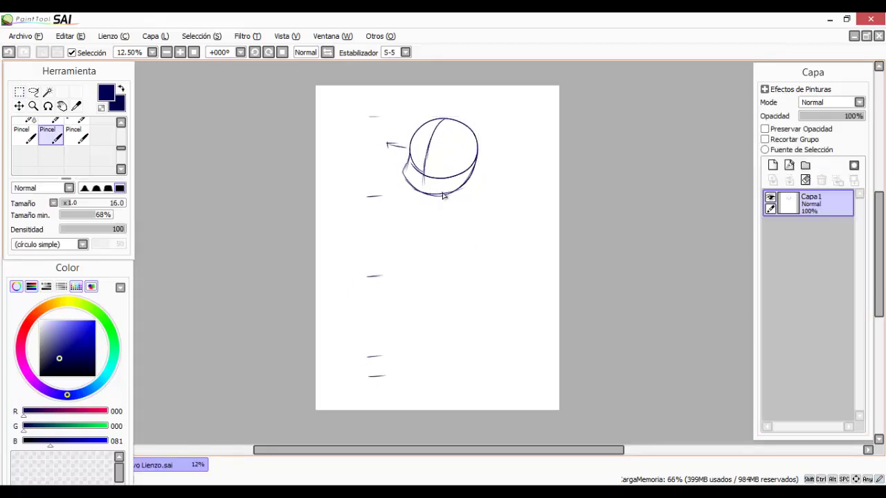
- Draw a short vertical neck line below the chin and add a new layer for the body
{"action": "scroll", "coordinate": [443, 196], "scroll_direction": "up", "scroll_amount": 1}
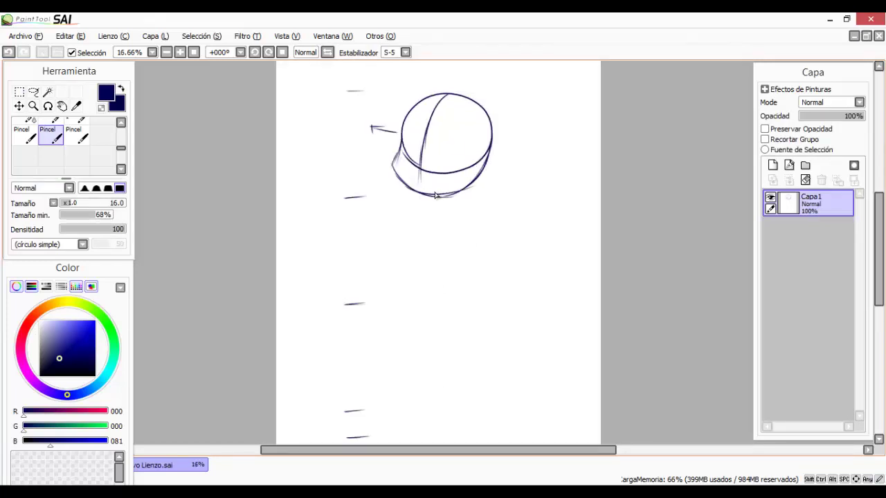
{"action": "mouse_move", "coordinate": [433, 197]}
{"action": "left_mouse_down"}
{"action": "mouse_move", "coordinate": [433, 216]}
{"action": "mouse_move", "coordinate": [427, 182]}
{"action": "left_mouse_up"}
{"action": "key", "text": "space"}
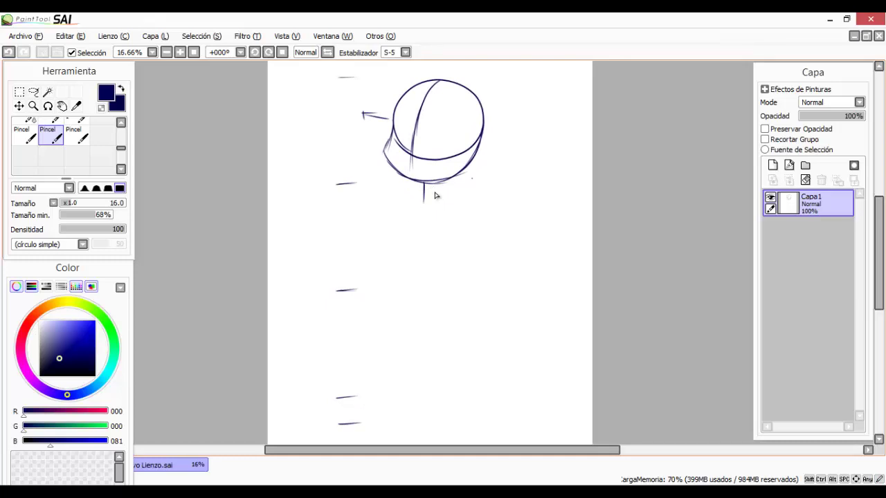
{"action": "key", "text": "ctrl+shift+n"}
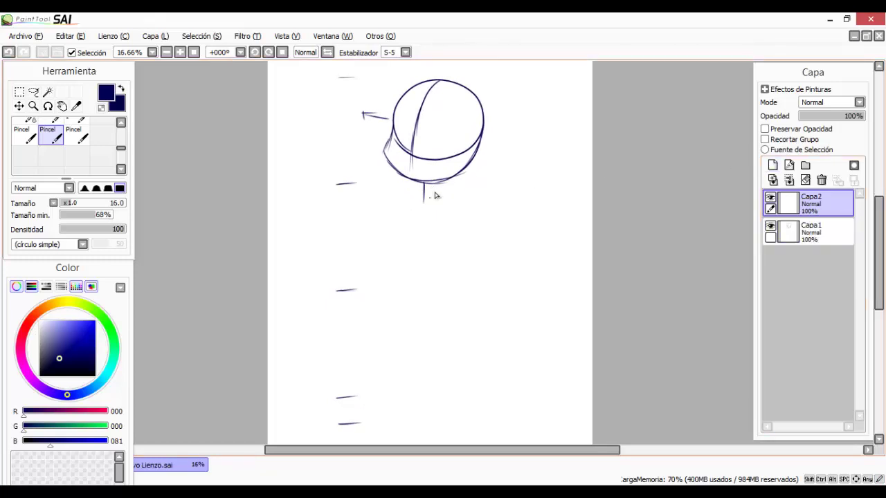
{"action": "mouse_move", "coordinate": [395, 221]}
{"action": "left_mouse_down"}
{"action": "mouse_move", "coordinate": [398, 203]}
{"action": "mouse_move", "coordinate": [464, 224]}
{"action": "mouse_move", "coordinate": [430, 237]}
{"action": "mouse_move", "coordinate": [402, 227]}
{"action": "mouse_move", "coordinate": [422, 192]}
{"action": "mouse_move", "coordinate": [389, 200]}
{"action": "mouse_move", "coordinate": [460, 206]}
{"action": "left_mouse_up"}
{"action": "key", "text": "ctrl+z"}
{"action": "key", "text": "ctrl+z"}
{"action": "key", "text": "ctrl+z"}
- Draw a curved shoulder line across the neck and a bent, raised arm on its right end, finished with a hand circle
{"action": "left_click_drag", "start_coordinate": [401, 200], "coordinate": [459, 208]}
{"action": "mouse_move", "coordinate": [425, 199]}
{"action": "left_mouse_down"}
{"action": "mouse_move", "coordinate": [478, 207]}
{"action": "mouse_move", "coordinate": [500, 257]}
{"action": "mouse_move", "coordinate": [472, 213]}
{"action": "mouse_move", "coordinate": [493, 269]}
{"action": "left_mouse_up"}
{"action": "mouse_move", "coordinate": [482, 238]}
{"action": "left_mouse_down"}
{"action": "mouse_move", "coordinate": [527, 228]}
{"action": "mouse_move", "coordinate": [519, 214]}
{"action": "mouse_move", "coordinate": [546, 220]}
{"action": "mouse_move", "coordinate": [515, 224]}
{"action": "left_mouse_up"}
- Draw the other arm from the left shoulder, bent at a small elbow circle with the forearm returning to the hip
{"action": "left_click", "coordinate": [388, 214]}
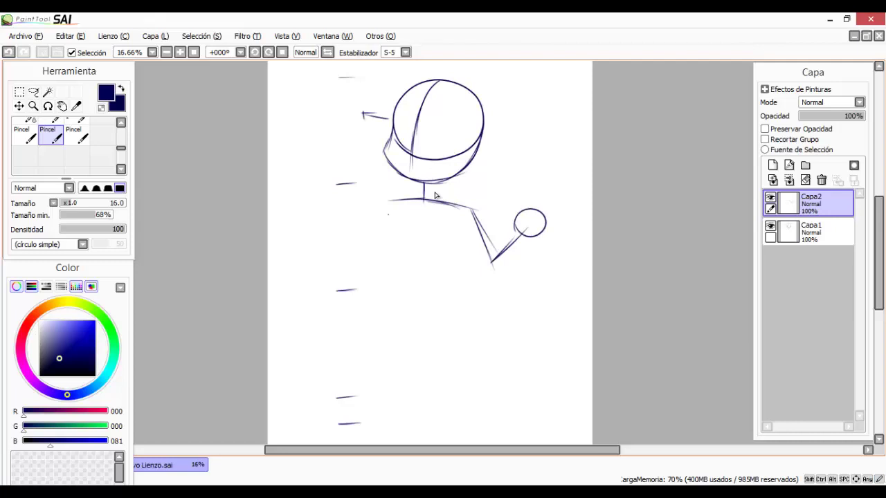
{"action": "left_click_drag", "start_coordinate": [391, 201], "coordinate": [344, 264]}
{"action": "key", "text": "ctrl+z"}
{"action": "key", "text": "ctrl+z"}
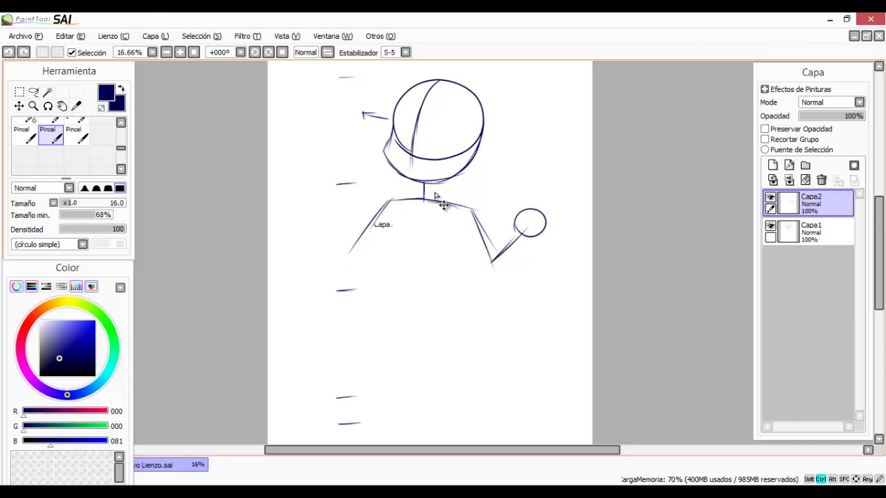
{"action": "left_click_drag", "start_coordinate": [391, 199], "coordinate": [333, 247]}
{"action": "key", "text": "ctrl+z"}
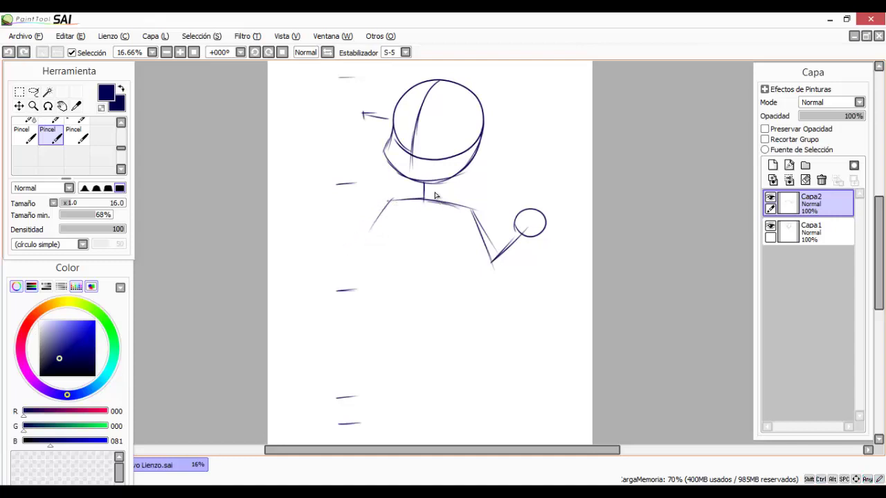
{"action": "mouse_move", "coordinate": [392, 199]}
{"action": "left_mouse_down"}
{"action": "mouse_move", "coordinate": [340, 247]}
{"action": "mouse_move", "coordinate": [335, 234]}
{"action": "mouse_move", "coordinate": [354, 256]}
{"action": "mouse_move", "coordinate": [349, 284]}
{"action": "left_mouse_up"}
- Draw the spine as a nearly vertical line from the shoulder line down to the crotch
{"action": "left_click_drag", "start_coordinate": [404, 166], "coordinate": [396, 282]}
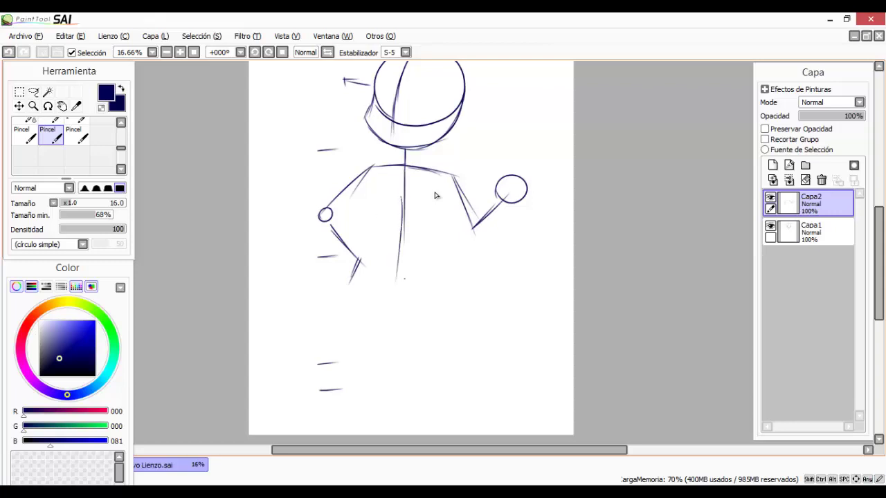
{"action": "key", "text": "ctrl+z"}
{"action": "mouse_move", "coordinate": [406, 165]}
{"action": "left_mouse_down"}
{"action": "mouse_move", "coordinate": [401, 290]}
{"action": "mouse_move", "coordinate": [404, 210]}
{"action": "left_mouse_up"}
{"action": "key", "text": "space"}
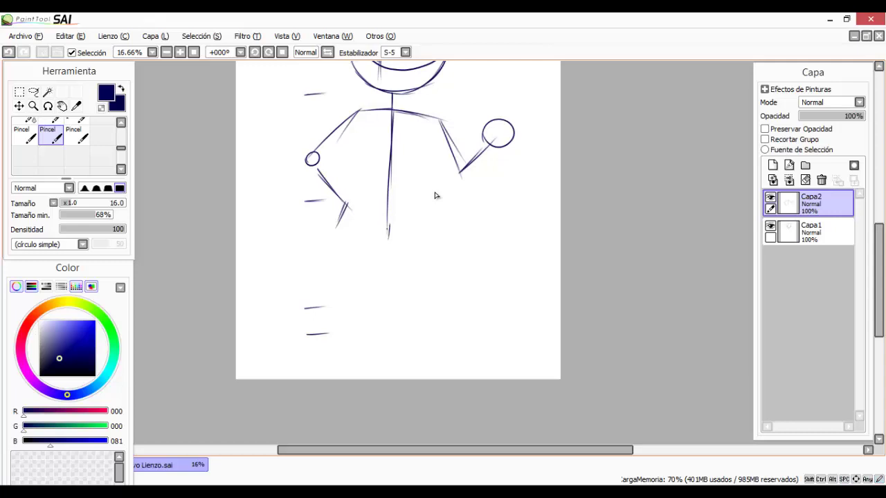
{"action": "left_click_drag", "start_coordinate": [388, 237], "coordinate": [433, 307]}
{"action": "key", "text": "ctrl+z"}
{"action": "left_click_drag", "start_coordinate": [423, 206], "coordinate": [435, 196]}
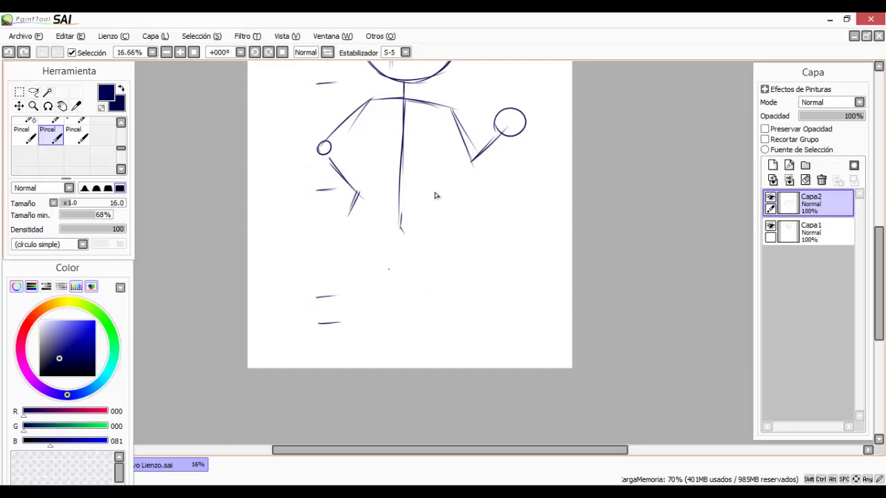
{"action": "mouse_move", "coordinate": [388, 269]}
{"action": "left_mouse_down"}
{"action": "mouse_move", "coordinate": [394, 259]}
{"action": "mouse_move", "coordinate": [380, 321]}
{"action": "left_mouse_up"}
{"action": "left_click_drag", "start_coordinate": [435, 195], "coordinate": [461, 136]}
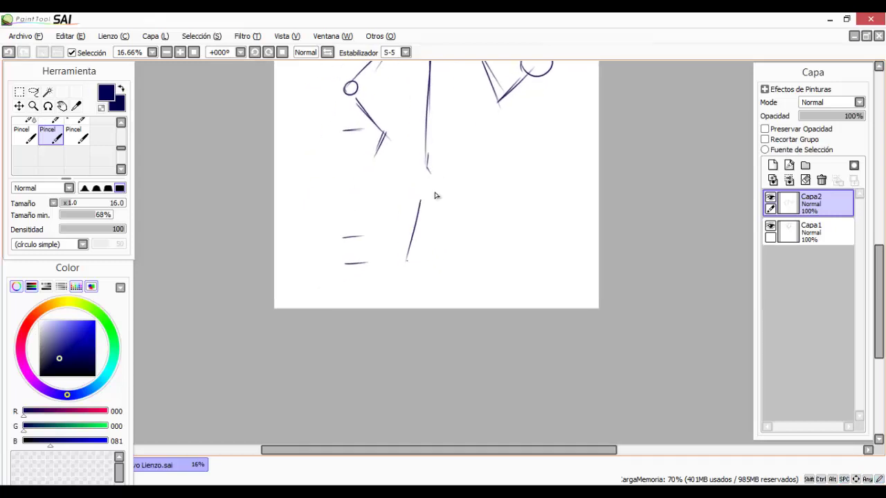
{"action": "key", "text": "ctrl+z"}
- Draw two spread leg lines from the spine's lower end to the lowest mark, each with a short foot line
{"action": "mouse_move", "coordinate": [412, 200]}
{"action": "left_mouse_down"}
{"action": "mouse_move", "coordinate": [396, 258]}
{"action": "mouse_move", "coordinate": [379, 263]}
{"action": "left_mouse_up"}
{"action": "left_click_drag", "start_coordinate": [436, 196], "coordinate": [414, 237]}
{"action": "mouse_move", "coordinate": [404, 207]}
{"action": "left_mouse_down"}
{"action": "mouse_move", "coordinate": [449, 299]}
{"action": "mouse_move", "coordinate": [468, 298]}
{"action": "left_mouse_up"}
{"action": "key", "text": "ctrl+z"}
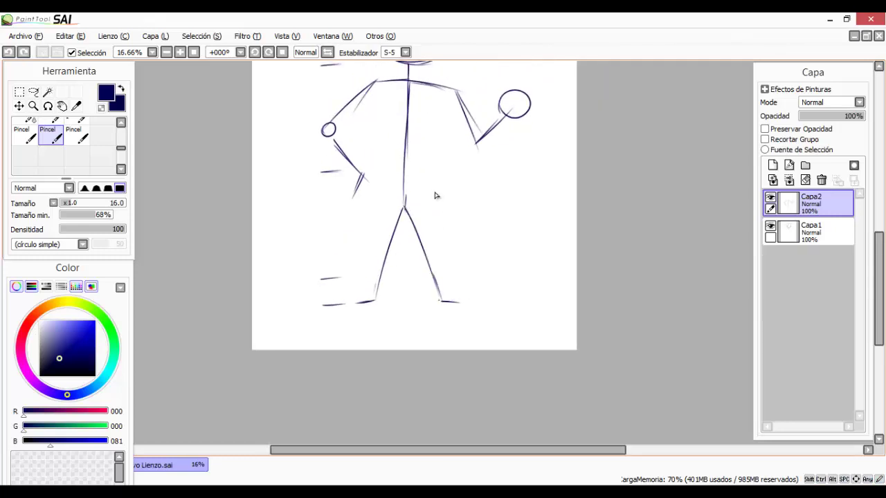
- Sketch a rounded chest shape hanging from the shoulder line around the upper spine
{"action": "mouse_move", "coordinate": [436, 196]}
{"action": "left_mouse_down"}
{"action": "mouse_move", "coordinate": [429, 262]}
{"action": "mouse_move", "coordinate": [445, 325]}
{"action": "left_mouse_up"}
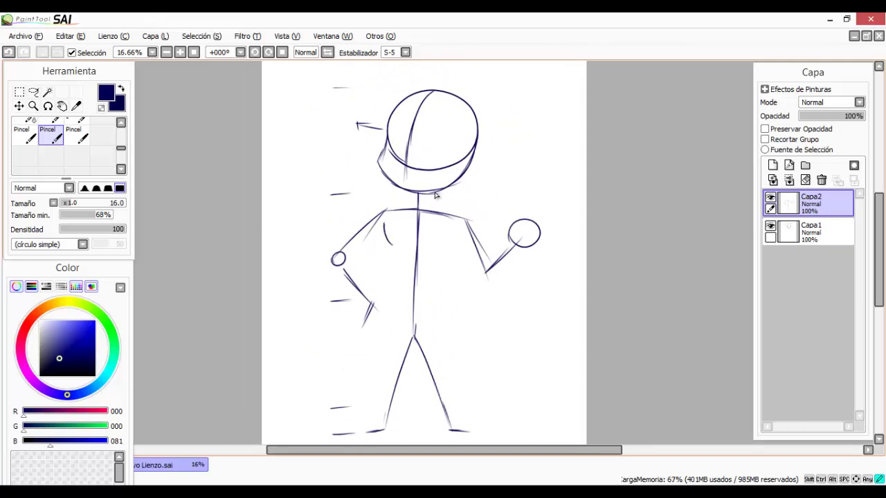
{"action": "left_click_drag", "start_coordinate": [390, 209], "coordinate": [460, 207]}
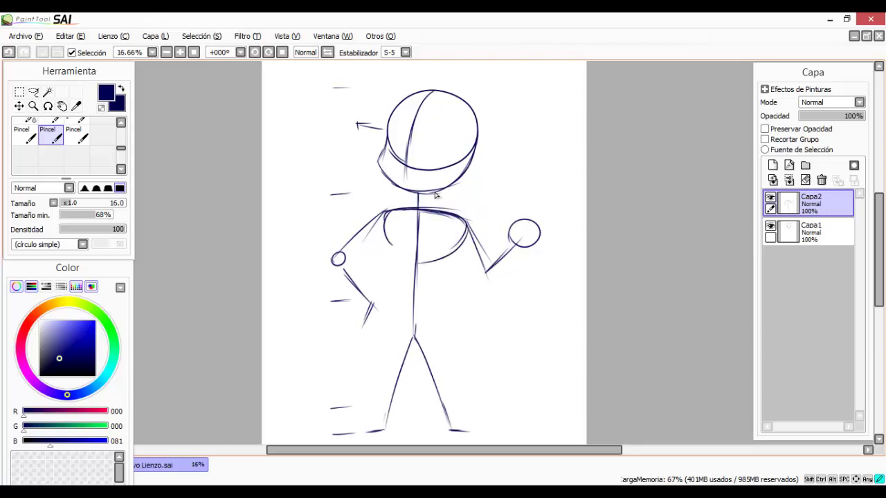
{"action": "mouse_move", "coordinate": [439, 263]}
{"action": "left_mouse_down"}
{"action": "mouse_move", "coordinate": [388, 246]}
{"action": "mouse_move", "coordinate": [381, 216]}
{"action": "left_mouse_up"}
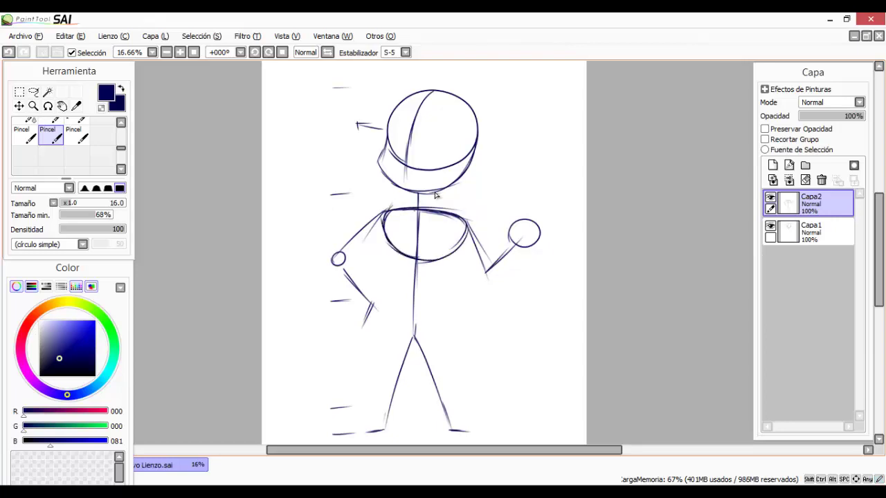
- Sketch a large rounded hip shape around the lower spine and the tops of the legs
{"action": "left_click_drag", "start_coordinate": [421, 273], "coordinate": [412, 231]}
{"action": "mouse_move", "coordinate": [388, 298]}
{"action": "left_mouse_down"}
{"action": "mouse_move", "coordinate": [438, 266]}
{"action": "mouse_move", "coordinate": [389, 277]}
{"action": "mouse_move", "coordinate": [371, 262]}
{"action": "mouse_move", "coordinate": [355, 280]}
{"action": "left_mouse_up"}
{"action": "key", "text": "ctrl+z"}
{"action": "key", "text": "ctrl+z"}
{"action": "left_click_drag", "start_coordinate": [377, 261], "coordinate": [361, 286]}
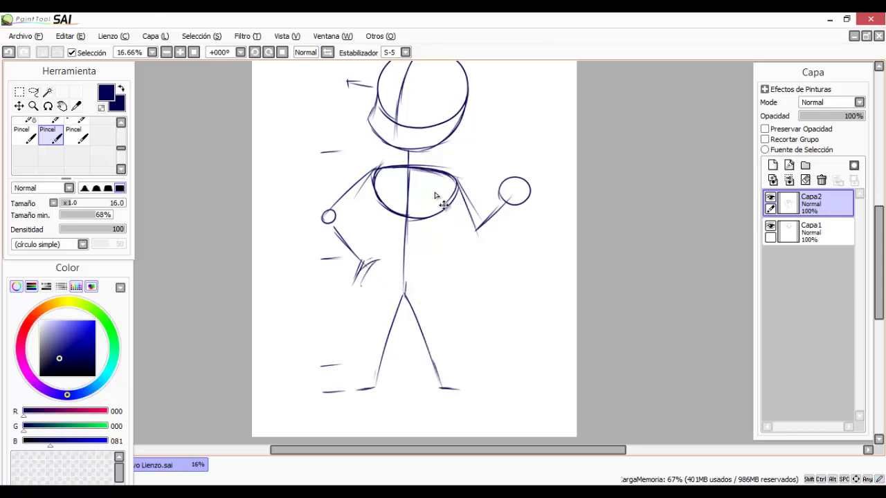
{"action": "key", "text": "ctrl+z"}
{"action": "left_click_drag", "start_coordinate": [380, 258], "coordinate": [365, 295]}
{"action": "mouse_move", "coordinate": [389, 253]}
{"action": "left_mouse_down"}
{"action": "mouse_move", "coordinate": [444, 260]}
{"action": "mouse_move", "coordinate": [460, 279]}
{"action": "mouse_move", "coordinate": [459, 297]}
{"action": "mouse_move", "coordinate": [410, 324]}
{"action": "mouse_move", "coordinate": [370, 307]}
{"action": "mouse_move", "coordinate": [365, 270]}
{"action": "left_mouse_up"}
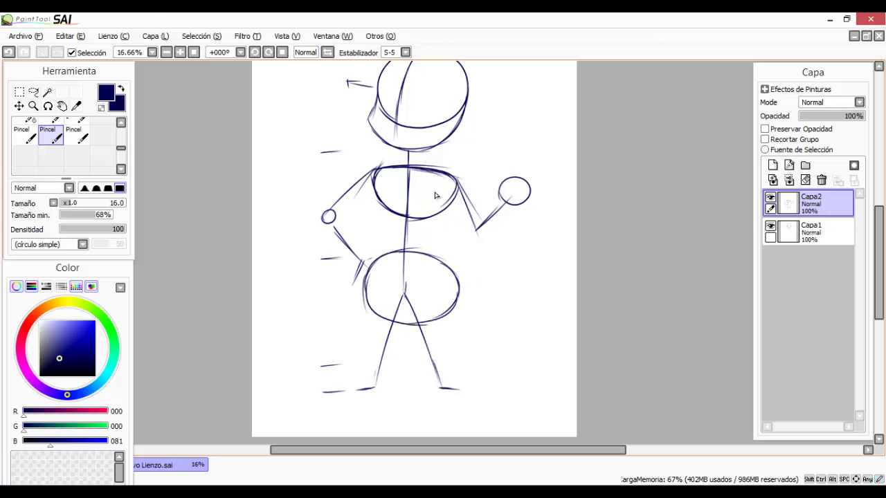
- Lower the opacity of the body construction layer Capa2 to 36% and add a new layer above it
{"action": "left_click", "coordinate": [770, 198]}
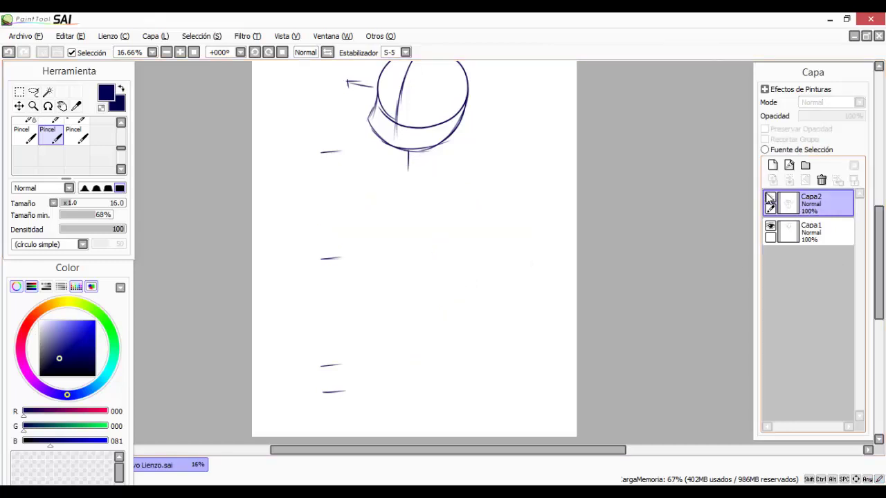
{"action": "left_click", "coordinate": [770, 198]}
{"action": "left_click_drag", "start_coordinate": [576, 159], "coordinate": [557, 183]}
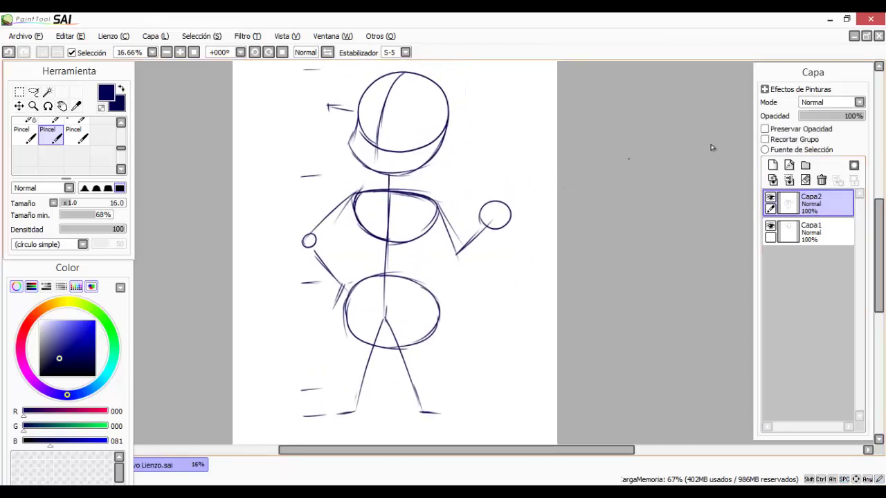
{"action": "left_click_drag", "start_coordinate": [837, 114], "coordinate": [822, 116]}
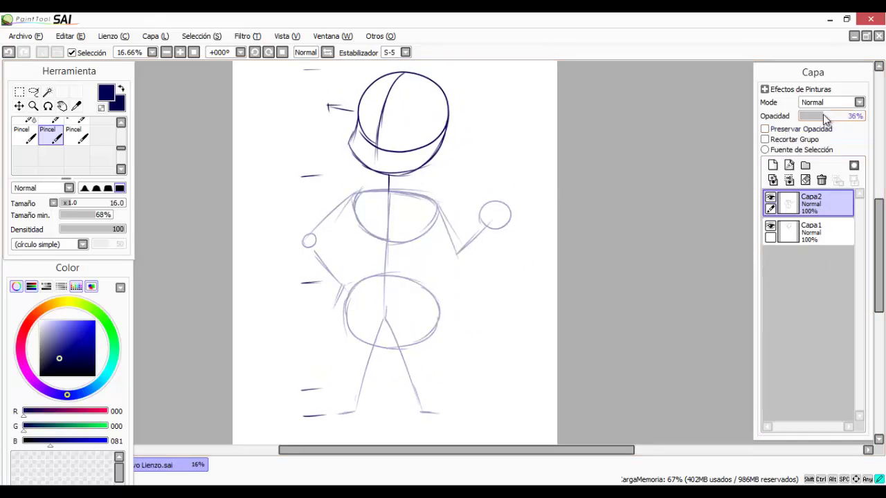
{"action": "left_click", "coordinate": [772, 164]}
{"action": "scroll", "coordinate": [360, 206], "scroll_direction": "up", "scroll_amount": 1}
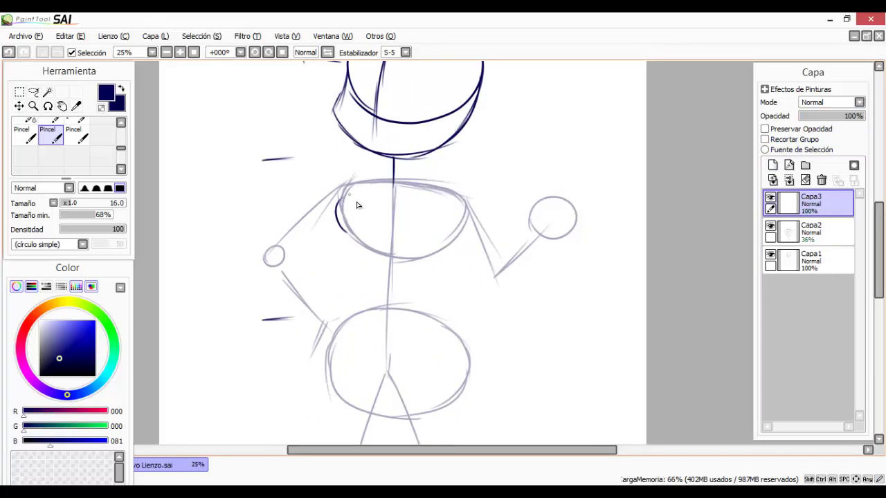
- Trace a cleaner closed chest shape on Capa3 over the faded guide, flat along the shoulders and rounded below
{"action": "key", "text": "ctrl+z"}
{"action": "mouse_move", "coordinate": [344, 190]}
{"action": "left_mouse_down"}
{"action": "mouse_move", "coordinate": [457, 185]}
{"action": "mouse_move", "coordinate": [456, 222]}
{"action": "mouse_move", "coordinate": [457, 206]}
{"action": "mouse_move", "coordinate": [443, 233]}
{"action": "mouse_move", "coordinate": [454, 227]}
{"action": "left_mouse_up"}
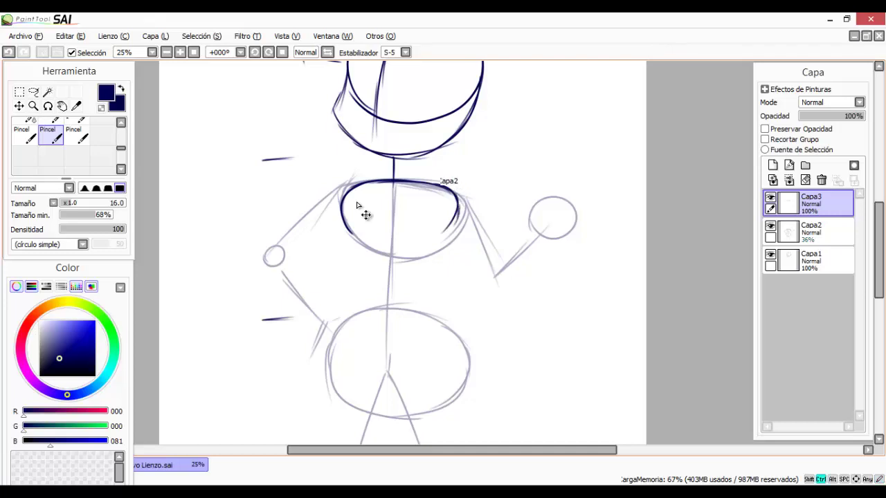
{"action": "key", "text": "ctrl+z"}
{"action": "key", "text": "ctrl+z"}
{"action": "left_click_drag", "start_coordinate": [400, 204], "coordinate": [401, 256]}
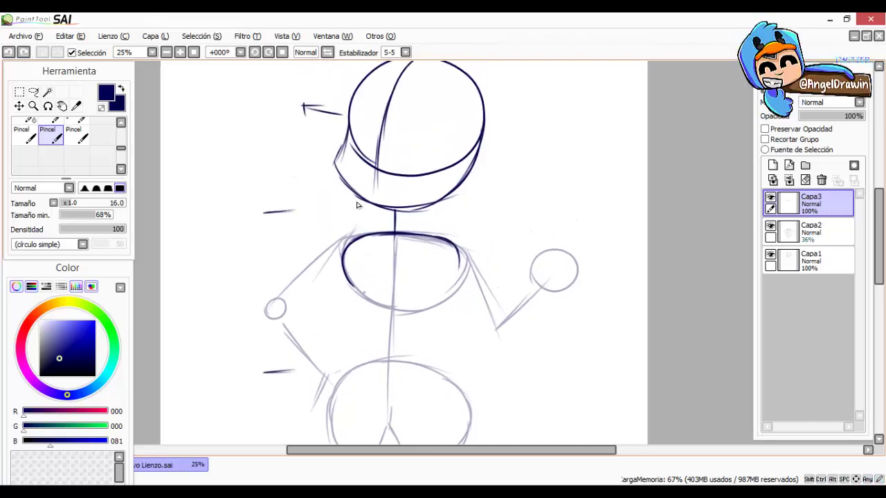
{"action": "mouse_move", "coordinate": [344, 271]}
{"action": "left_mouse_down"}
{"action": "mouse_move", "coordinate": [368, 299]}
{"action": "mouse_move", "coordinate": [416, 308]}
{"action": "mouse_move", "coordinate": [456, 268]}
{"action": "mouse_move", "coordinate": [454, 282]}
{"action": "mouse_move", "coordinate": [401, 307]}
{"action": "left_mouse_up"}
{"action": "left_click_drag", "start_coordinate": [369, 199], "coordinate": [406, 188]}
- Try to enlarge the head sketch on Capa1 and tilt it slightly clockwise
{"action": "scroll", "coordinate": [396, 185], "scroll_direction": "down", "scroll_amount": 1}
{"action": "left_click", "coordinate": [32, 94]}
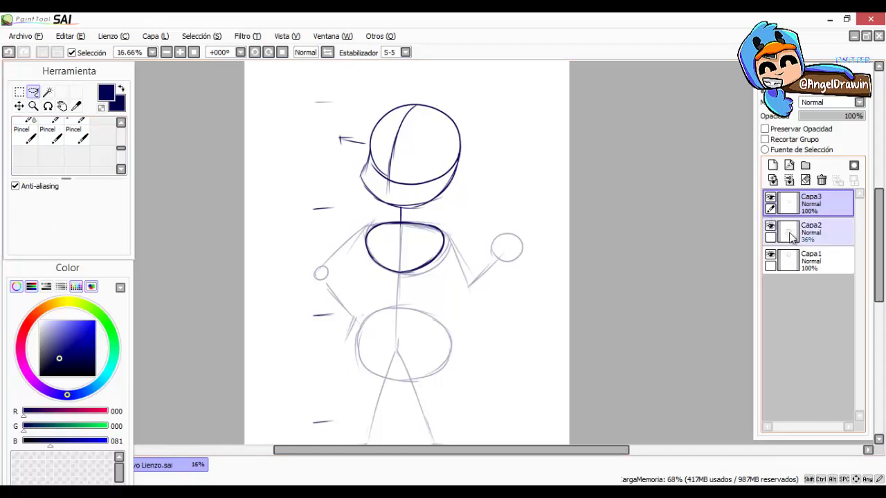
{"action": "left_click", "coordinate": [804, 261]}
{"action": "left_click_drag", "start_coordinate": [395, 88], "coordinate": [371, 129]}
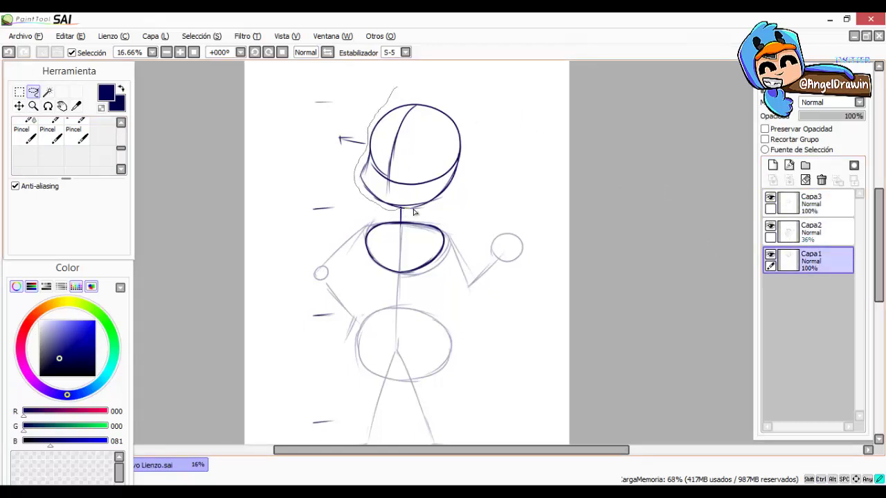
{"action": "mouse_move", "coordinate": [413, 212]}
{"action": "left_mouse_down"}
{"action": "mouse_move", "coordinate": [477, 103]}
{"action": "mouse_move", "coordinate": [468, 97]}
{"action": "left_mouse_up"}
{"action": "key", "text": "ctrl+t"}
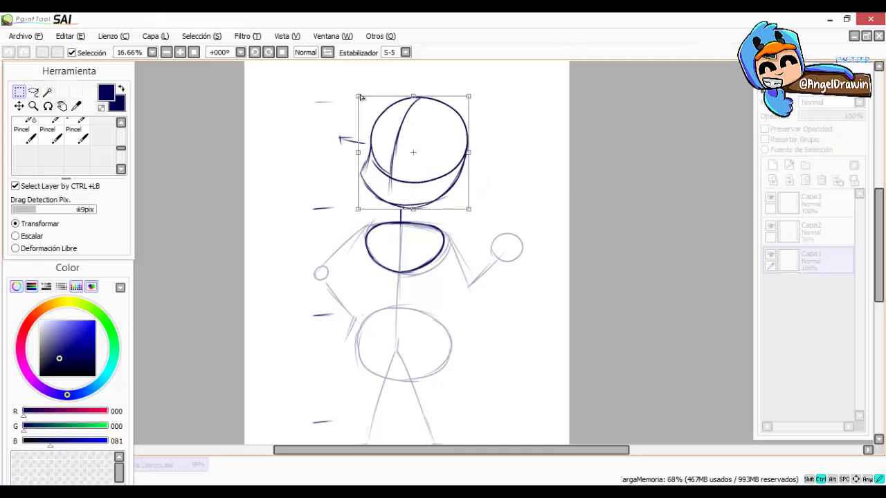
{"action": "left_click_drag", "start_coordinate": [360, 97], "coordinate": [353, 92]}
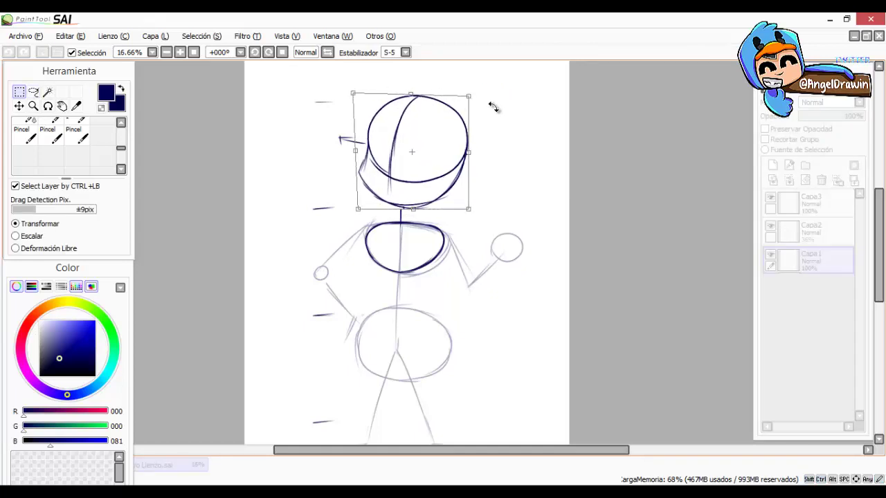
{"action": "left_click_drag", "start_coordinate": [492, 106], "coordinate": [489, 113]}
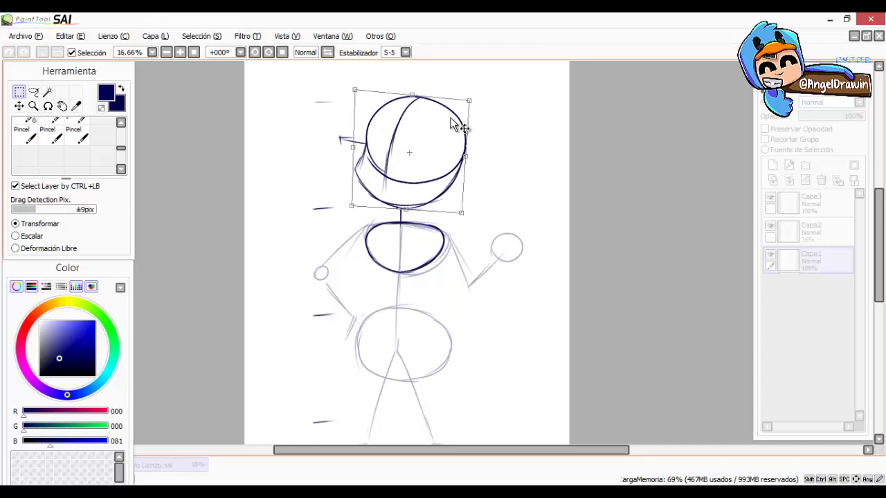
{"action": "key", "text": "Return"}
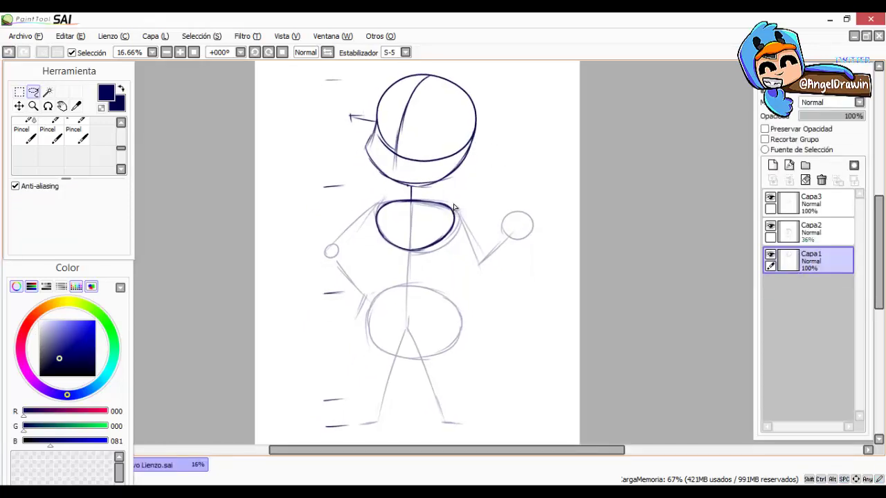
- Try a short spine line from the chest's lower edge to the hips, with the start of a hip curve
{"action": "key", "text": "b"}
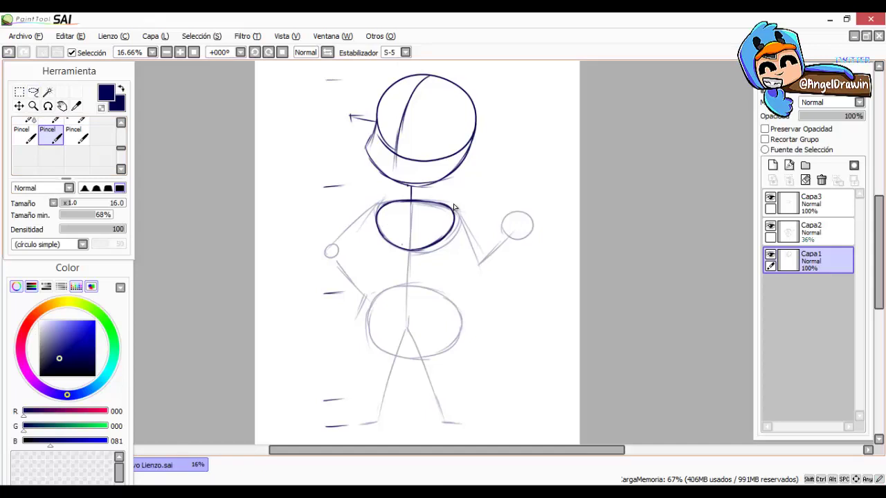
{"action": "left_click_drag", "start_coordinate": [410, 251], "coordinate": [408, 283]}
{"action": "key", "text": "ctrl+z"}
{"action": "key", "text": "ctrl+z"}
{"action": "left_click_drag", "start_coordinate": [411, 250], "coordinate": [409, 284]}
{"action": "scroll", "coordinate": [454, 207], "scroll_direction": "down", "scroll_amount": 2}
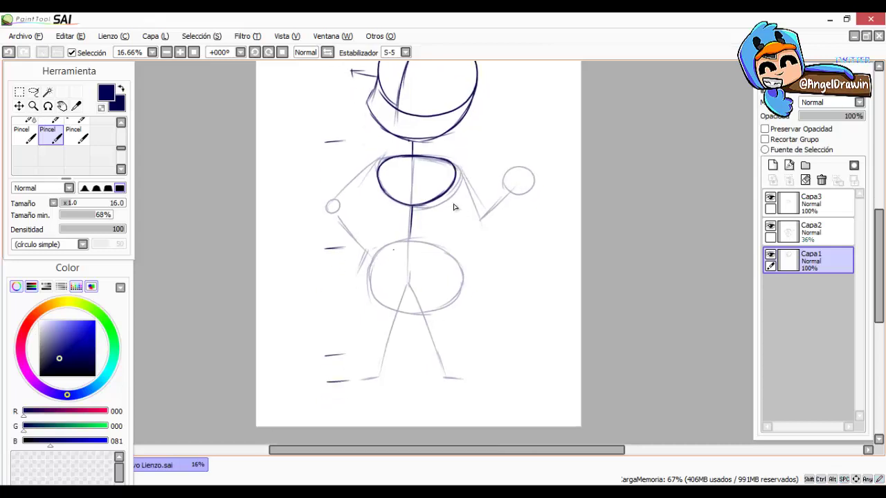
{"action": "left_click_drag", "start_coordinate": [409, 237], "coordinate": [387, 241]}
{"action": "key", "text": "ctrl+z"}
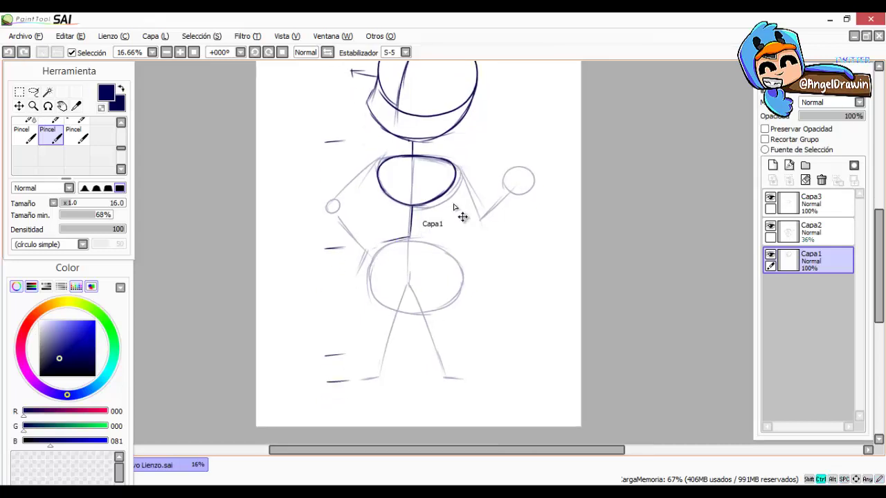
- Undo the spine line and the head transformation, going back to the traced chest shape on Capa3
{"action": "key", "text": "space"}
{"action": "left_click_drag", "start_coordinate": [454, 207], "coordinate": [467, 253]}
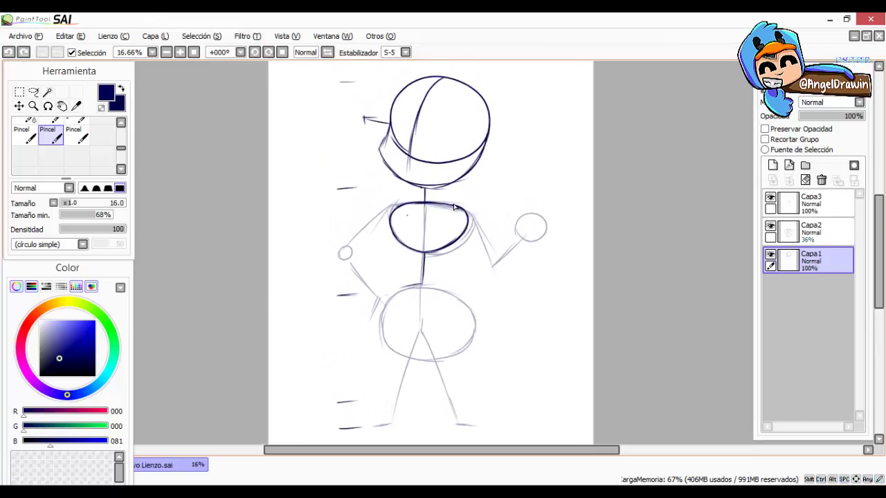
{"action": "key", "text": "space"}
{"action": "key", "text": "ctrl+z"}
{"action": "key", "text": "ctrl+z"}
{"action": "key", "text": "ctrl+z"}
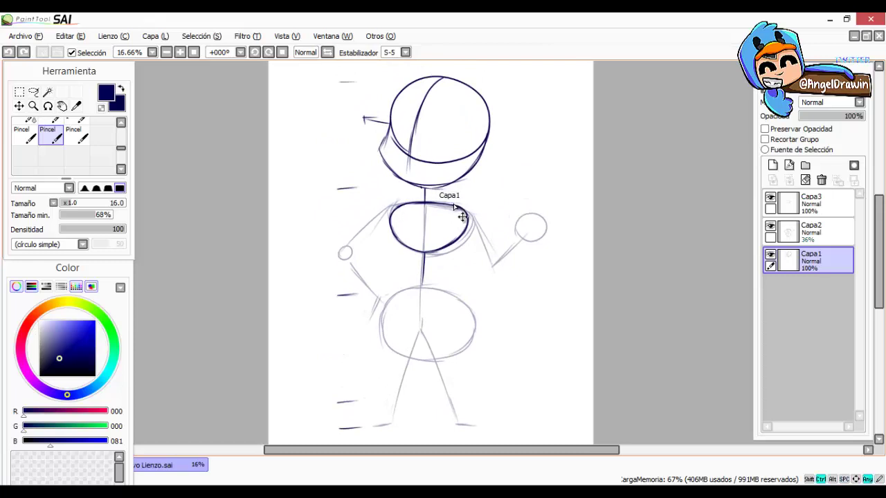
{"action": "key", "text": "ctrl+z"}
{"action": "key", "text": "ctrl+z"}
{"action": "key", "text": "ctrl+z"}
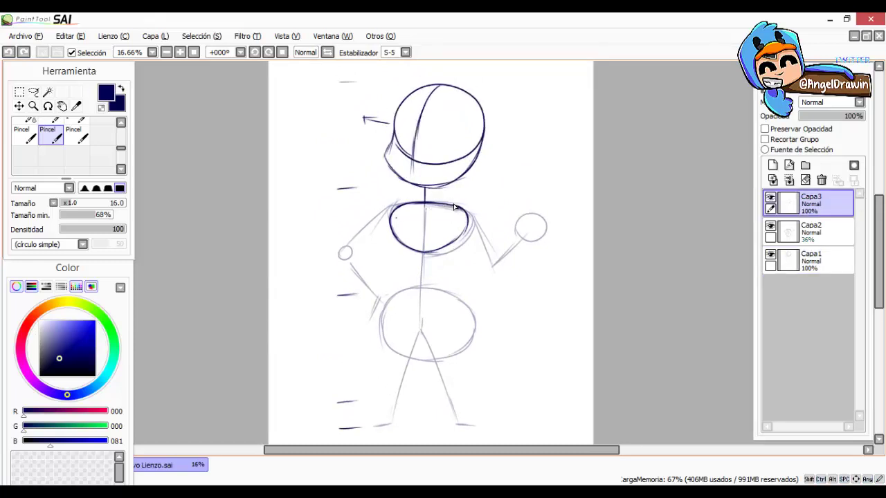
{"action": "key", "text": "ctrl+z"}
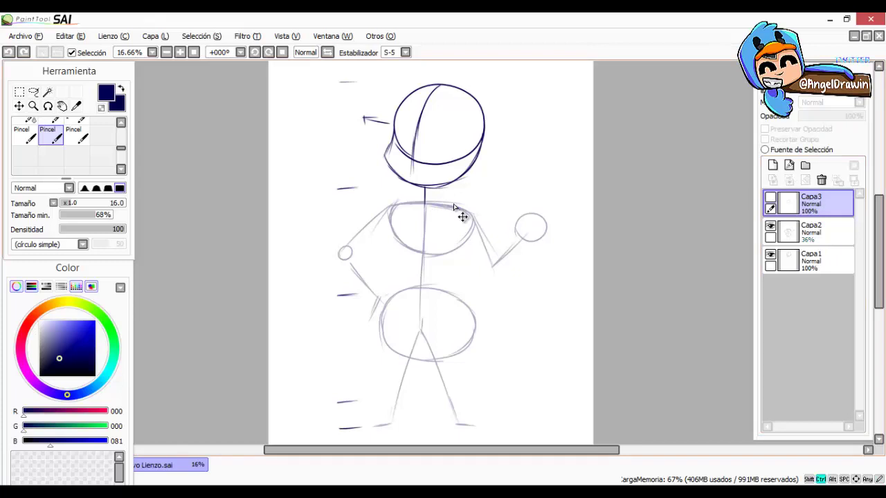
{"action": "key", "text": "ctrl+y"}
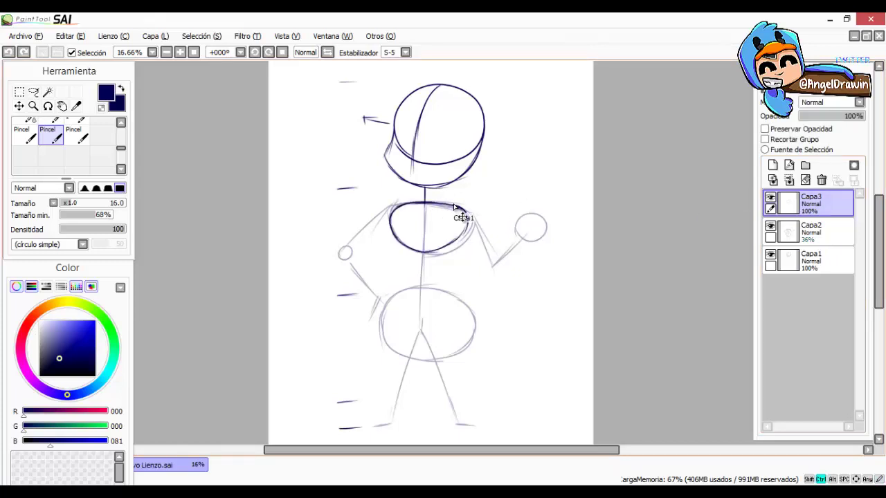
- Move the traced chest shape slightly upward toward the neck
{"action": "key", "text": "ctrl+t"}
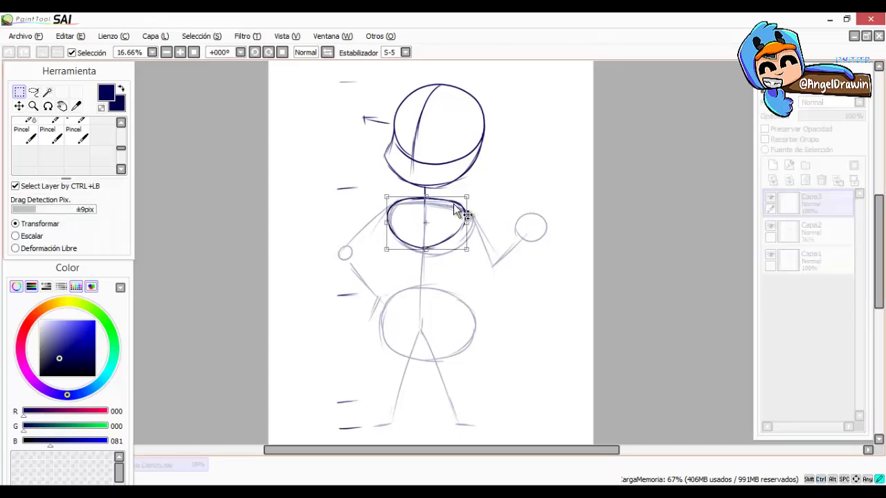
{"action": "key", "text": "Return"}
{"action": "key", "text": "space"}
{"action": "left_click_drag", "start_coordinate": [455, 207], "coordinate": [451, 191]}
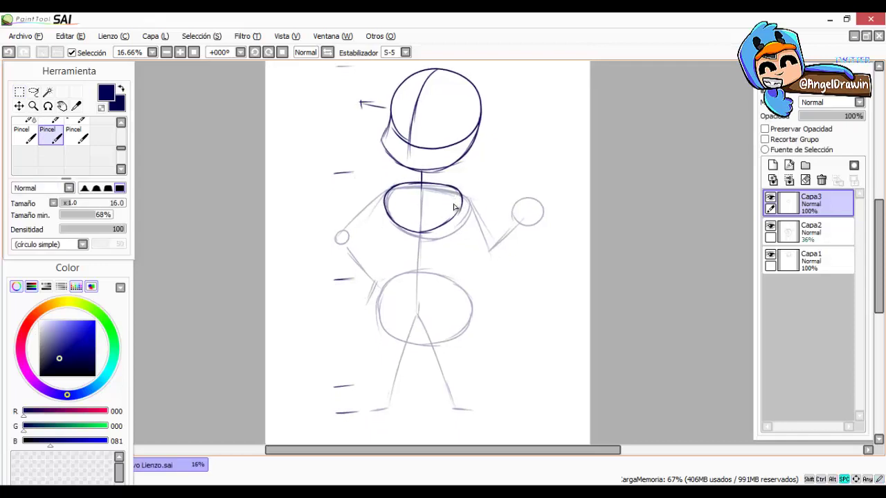
- Draw a short spine line below the chest and a rounded hip shape slightly higher than the faded guide
{"action": "mouse_move", "coordinate": [420, 233]}
{"action": "left_mouse_down"}
{"action": "mouse_move", "coordinate": [416, 265]}
{"action": "mouse_move", "coordinate": [426, 255]}
{"action": "mouse_move", "coordinate": [457, 271]}
{"action": "mouse_move", "coordinate": [468, 306]}
{"action": "left_mouse_up"}
{"action": "key", "text": "ctrl+z"}
{"action": "left_click", "coordinate": [411, 270]}
{"action": "mouse_move", "coordinate": [382, 274]}
{"action": "left_mouse_down"}
{"action": "mouse_move", "coordinate": [370, 322]}
{"action": "mouse_move", "coordinate": [469, 310]}
{"action": "left_mouse_up"}
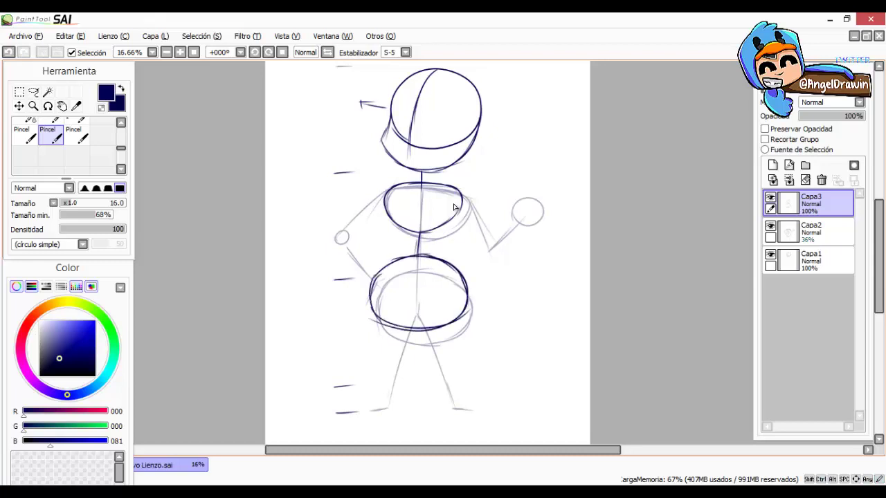
- Draw both bent arms from the shoulders with small elbow circles, and a larger hand circle on the raised arm
{"action": "left_click_drag", "start_coordinate": [454, 206], "coordinate": [466, 234]}
{"action": "mouse_move", "coordinate": [402, 216]}
{"action": "left_mouse_down"}
{"action": "mouse_move", "coordinate": [349, 263]}
{"action": "mouse_move", "coordinate": [371, 301]}
{"action": "left_mouse_up"}
{"action": "mouse_move", "coordinate": [454, 207]}
{"action": "left_mouse_down"}
{"action": "mouse_move", "coordinate": [402, 203]}
{"action": "mouse_move", "coordinate": [447, 265]}
{"action": "left_mouse_up"}
{"action": "key", "text": "ctrl+z"}
{"action": "key", "text": "ctrl+z"}
{"action": "left_click_drag", "start_coordinate": [451, 269], "coordinate": [500, 243]}
{"action": "left_click_drag", "start_coordinate": [455, 207], "coordinate": [514, 101]}
- Draw both legs down from the hip shape with small knee circles and simple pointed foot shapes
{"action": "left_click_drag", "start_coordinate": [414, 241], "coordinate": [417, 274]}
{"action": "left_click_drag", "start_coordinate": [455, 207], "coordinate": [474, 166]}
{"action": "mouse_move", "coordinate": [435, 244]}
{"action": "left_mouse_down"}
{"action": "mouse_move", "coordinate": [423, 284]}
{"action": "mouse_move", "coordinate": [379, 294]}
{"action": "mouse_move", "coordinate": [437, 277]}
{"action": "left_mouse_up"}
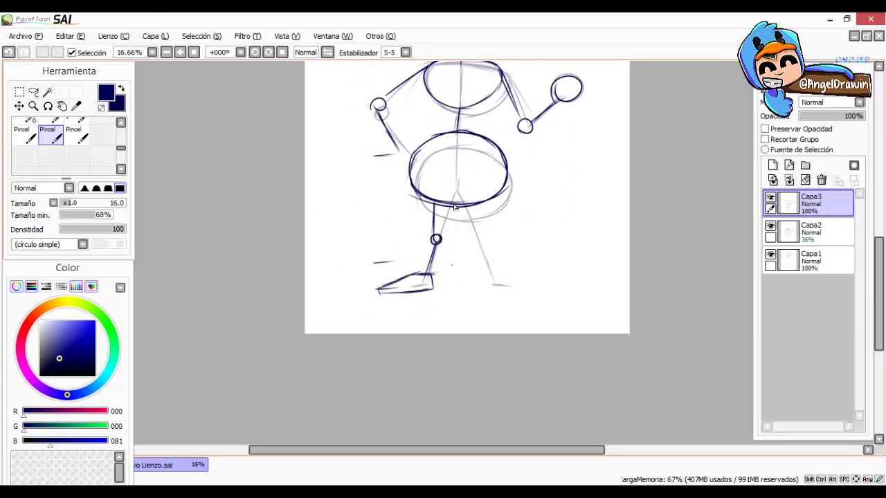
{"action": "mouse_move", "coordinate": [454, 207]}
{"action": "left_mouse_down"}
{"action": "mouse_move", "coordinate": [385, 272]}
{"action": "mouse_move", "coordinate": [429, 299]}
{"action": "mouse_move", "coordinate": [447, 153]}
{"action": "left_mouse_up"}
{"action": "mouse_move", "coordinate": [423, 252]}
{"action": "left_mouse_down"}
{"action": "mouse_move", "coordinate": [436, 299]}
{"action": "mouse_move", "coordinate": [446, 289]}
{"action": "left_mouse_up"}
{"action": "mouse_move", "coordinate": [446, 291]}
{"action": "left_mouse_down"}
{"action": "mouse_move", "coordinate": [429, 315]}
{"action": "mouse_move", "coordinate": [398, 316]}
{"action": "left_mouse_up"}
{"action": "left_click_drag", "start_coordinate": [399, 315], "coordinate": [426, 294]}
- Merge the traced body layer Capa3 down into Capa2
{"action": "left_click_drag", "start_coordinate": [472, 137], "coordinate": [491, 243]}
{"action": "scroll", "coordinate": [490, 243], "scroll_direction": "down", "scroll_amount": 1}
{"action": "left_click", "coordinate": [789, 180]}
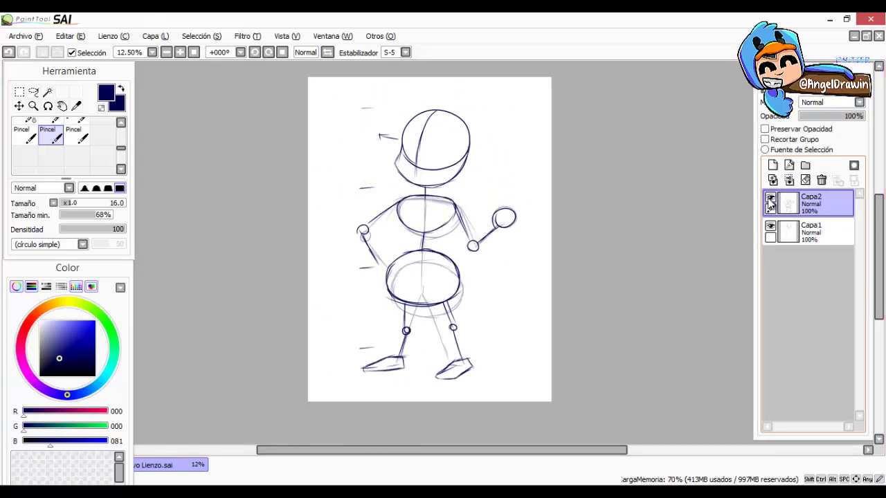
{"action": "left_click_drag", "start_coordinate": [454, 207], "coordinate": [491, 197]}
- Lasso the head on Capa1, enlarge it slightly, tilt it a few degrees clockwise, and clear the selection
{"action": "left_click", "coordinate": [789, 232]}
{"action": "scroll", "coordinate": [439, 83], "scroll_direction": "up", "scroll_amount": 1}
{"action": "left_click", "coordinate": [33, 91]}
{"action": "mouse_move", "coordinate": [470, 92]}
{"action": "left_mouse_down"}
{"action": "mouse_move", "coordinate": [443, 120]}
{"action": "mouse_move", "coordinate": [554, 88]}
{"action": "mouse_move", "coordinate": [540, 99]}
{"action": "left_mouse_up"}
{"action": "key", "text": "ctrl+t"}
{"action": "left_click_drag", "start_coordinate": [557, 95], "coordinate": [563, 105]}
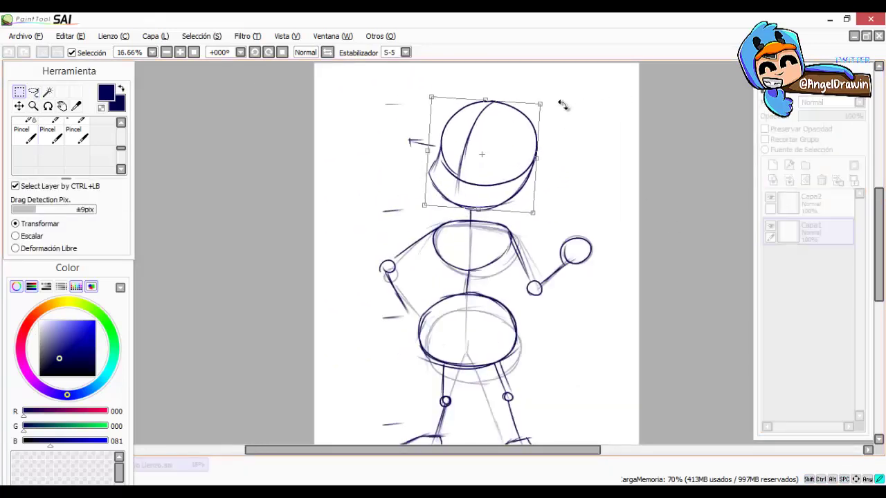
{"action": "key", "text": "Return"}
{"action": "key", "text": "ctrl+d"}
- Draw a hand circle at the end of the bent arm resting beside the hip
{"action": "left_click_drag", "start_coordinate": [459, 285], "coordinate": [468, 217]}
{"action": "key", "text": "n"}
{"action": "left_click_drag", "start_coordinate": [423, 240], "coordinate": [424, 242]}
{"action": "left_click_drag", "start_coordinate": [534, 164], "coordinate": [508, 253]}
- Merge Capa2 into Capa1, lower the merged layer's opacity to 36%, and add a new layer above it
{"action": "scroll", "coordinate": [508, 253], "scroll_direction": "down", "scroll_amount": 1}
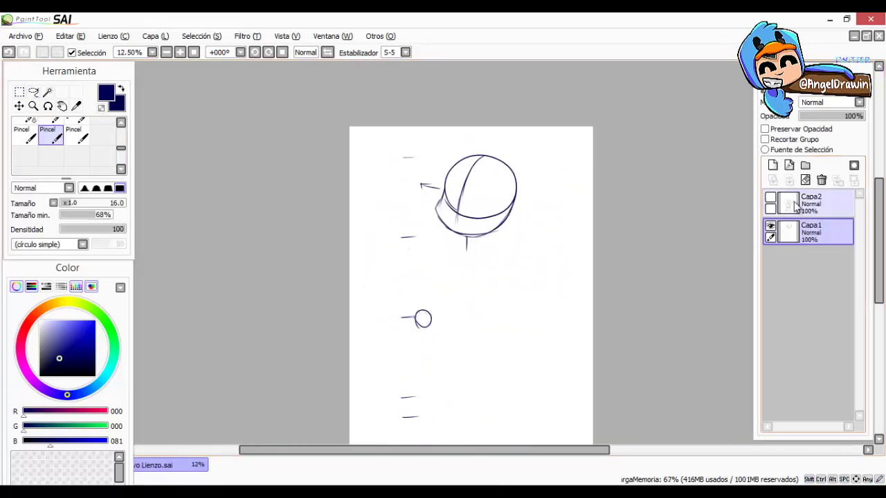
{"action": "left_click", "coordinate": [797, 204]}
{"action": "left_click", "coordinate": [789, 180]}
{"action": "left_click_drag", "start_coordinate": [844, 117], "coordinate": [824, 118]}
{"action": "left_click", "coordinate": [773, 165]}
- Draw the neck as two short side lines with a curved base, and add a sloping shoulder line on each side
{"action": "left_click_drag", "start_coordinate": [467, 198], "coordinate": [440, 126]}
{"action": "scroll", "coordinate": [451, 131], "scroll_direction": "up", "scroll_amount": 2}
{"action": "key", "text": "ctrl+z"}
{"action": "mouse_move", "coordinate": [403, 189]}
{"action": "left_mouse_down"}
{"action": "mouse_move", "coordinate": [411, 220]}
{"action": "mouse_move", "coordinate": [443, 198]}
{"action": "left_mouse_up"}
{"action": "key", "text": "ctrl+z"}
{"action": "left_click_drag", "start_coordinate": [411, 191], "coordinate": [413, 223]}
{"action": "key", "text": "ctrl+z"}
{"action": "left_click_drag", "start_coordinate": [407, 189], "coordinate": [409, 221]}
{"action": "key", "text": "ctrl+z"}
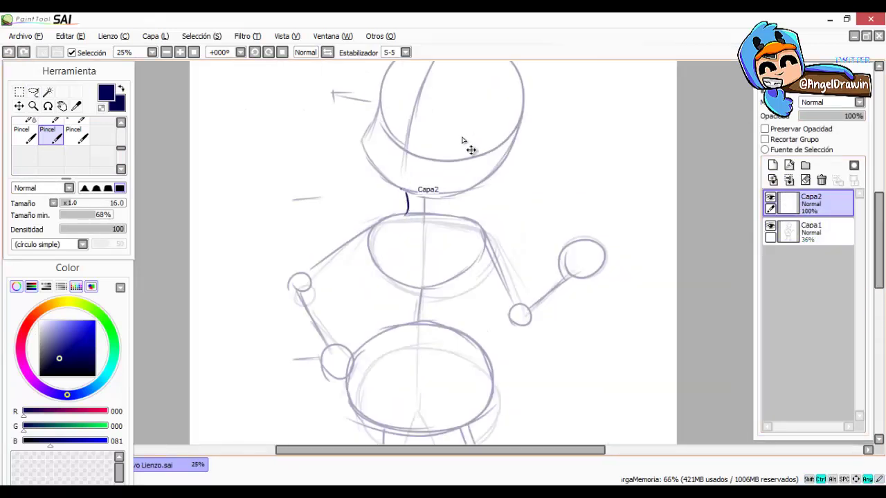
{"action": "mouse_move", "coordinate": [406, 190]}
{"action": "left_mouse_down"}
{"action": "mouse_move", "coordinate": [409, 223]}
{"action": "mouse_move", "coordinate": [450, 221]}
{"action": "mouse_move", "coordinate": [408, 223]}
{"action": "mouse_move", "coordinate": [373, 198]}
{"action": "mouse_move", "coordinate": [367, 178]}
{"action": "mouse_move", "coordinate": [373, 191]}
{"action": "left_mouse_up"}
{"action": "key", "text": "ctrl+z"}
{"action": "key", "text": "ctrl+z"}
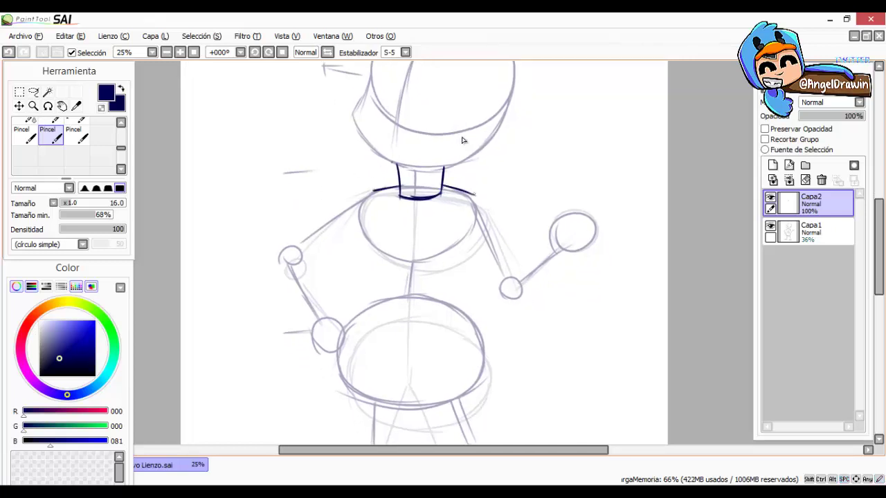
- Outline the inner and outer edges of the leg below the raised arm, from the ankle up to the hip shape
{"action": "scroll", "coordinate": [462, 139], "scroll_direction": "right", "scroll_amount": 1}
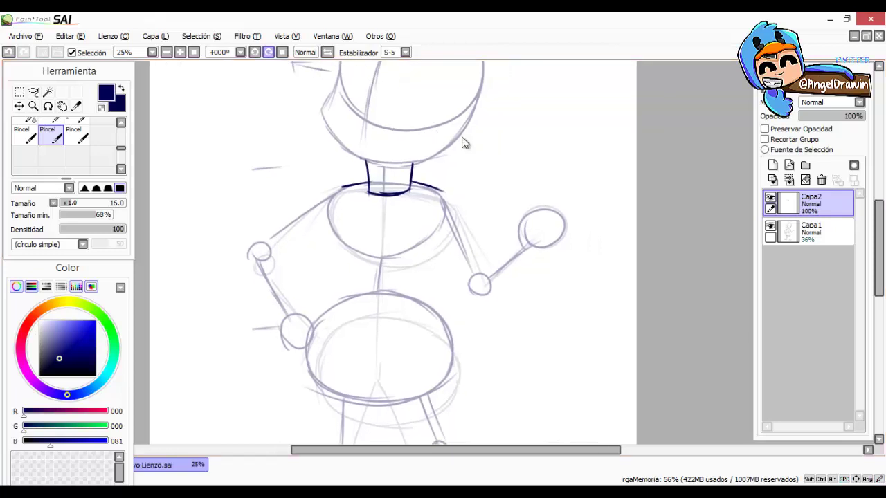
{"action": "key", "text": "End"}
{"action": "key", "text": "End"}
{"action": "key", "text": "End"}
{"action": "key", "text": "End"}
{"action": "key", "text": "End"}
{"action": "key", "text": "End"}
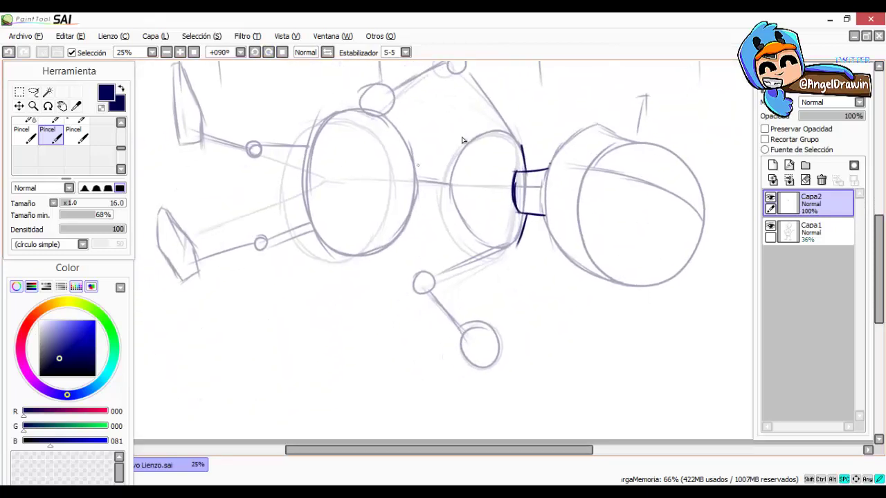
{"action": "scroll", "coordinate": [463, 140], "scroll_direction": "left", "scroll_amount": 1}
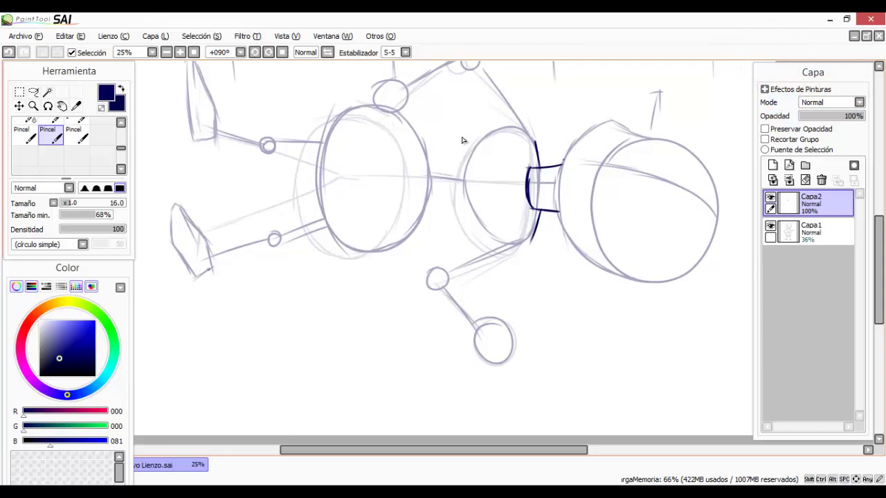
{"action": "left_click_drag", "start_coordinate": [209, 267], "coordinate": [286, 250]}
{"action": "key", "text": "ctrl+z"}
{"action": "left_click_drag", "start_coordinate": [209, 268], "coordinate": [298, 247]}
{"action": "left_click_drag", "start_coordinate": [224, 267], "coordinate": [326, 241]}
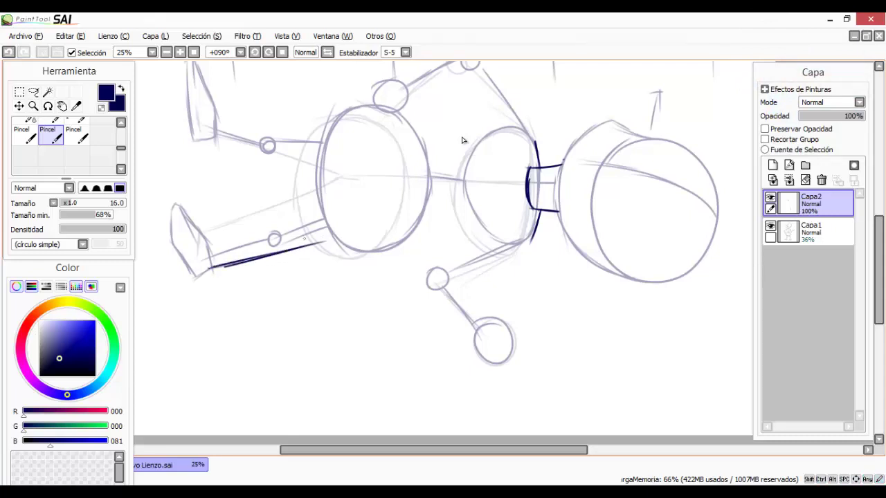
{"action": "left_click_drag", "start_coordinate": [198, 229], "coordinate": [302, 193]}
{"action": "left_click_drag", "start_coordinate": [243, 213], "coordinate": [317, 188]}
{"action": "key", "text": "h"}
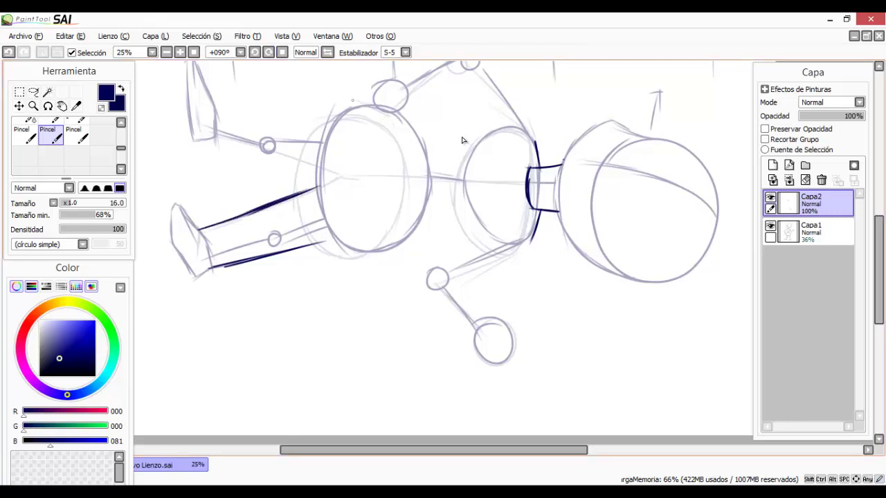
- Extend that leg's outer contour along the side of the hip shape with overlapping strokes
{"action": "scroll", "coordinate": [462, 140], "scroll_direction": "down", "scroll_amount": 1}
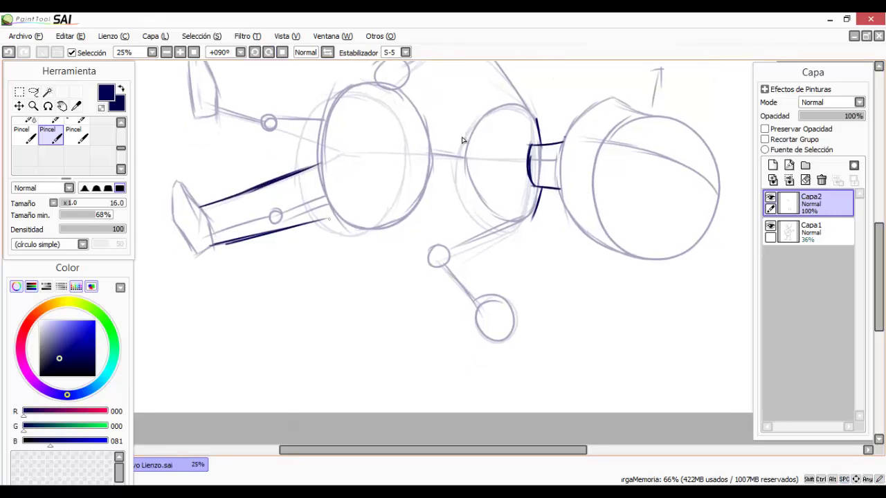
{"action": "left_click_drag", "start_coordinate": [264, 235], "coordinate": [392, 221]}
{"action": "left_click_drag", "start_coordinate": [336, 227], "coordinate": [404, 211]}
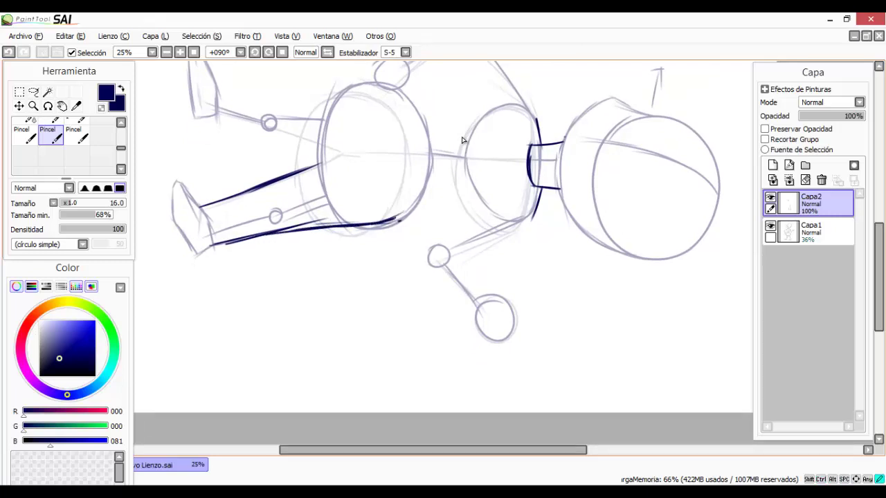
- Draw the torso's side contour from the hip to the shoulder under the raised arm, and restore the upright canvas view
{"action": "scroll", "coordinate": [463, 141], "scroll_direction": "down", "scroll_amount": 1}
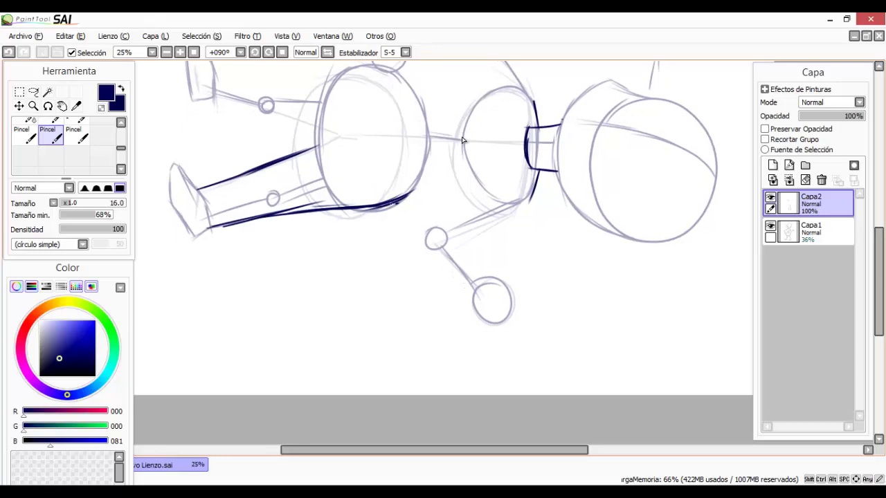
{"action": "left_click_drag", "start_coordinate": [377, 202], "coordinate": [477, 201]}
{"action": "left_click_drag", "start_coordinate": [422, 201], "coordinate": [526, 200]}
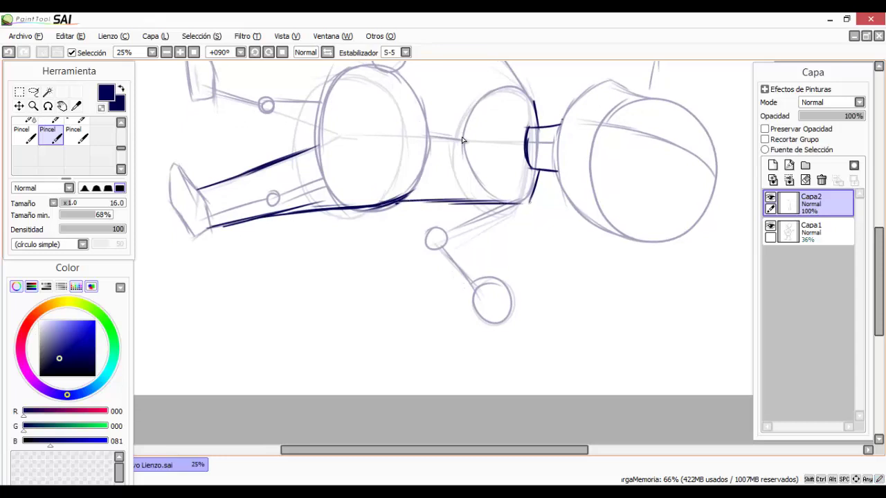
{"action": "left_click", "coordinate": [282, 52]}
{"action": "left_click_drag", "start_coordinate": [322, 123], "coordinate": [362, 69]}
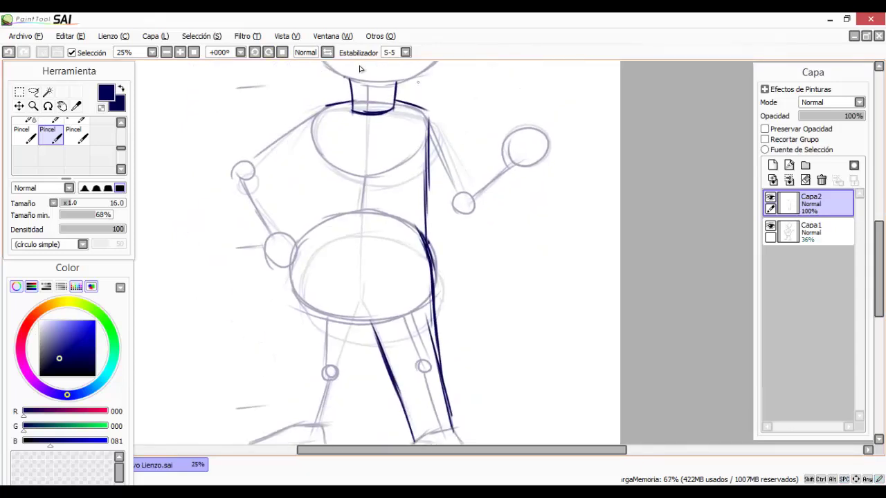
- Draw the outer contour of the leg on the hand-on-hip side, from the ankle up to the hip shape
{"action": "scroll", "coordinate": [390, 180], "scroll_direction": "down", "scroll_amount": 1}
{"action": "scroll", "coordinate": [390, 180], "scroll_direction": "down", "scroll_amount": 1}
{"action": "scroll", "coordinate": [409, 181], "scroll_direction": "up", "scroll_amount": 1}
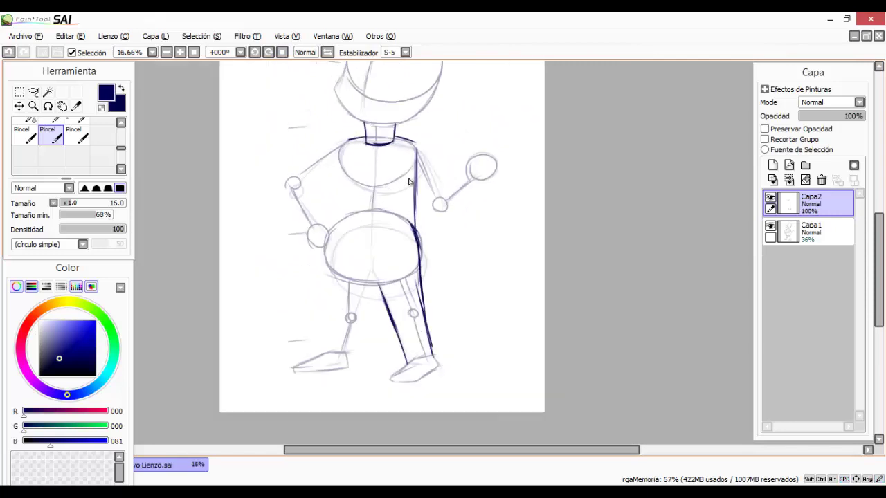
{"action": "left_click", "coordinate": [268, 52]}
{"action": "left_click", "coordinate": [269, 52]}
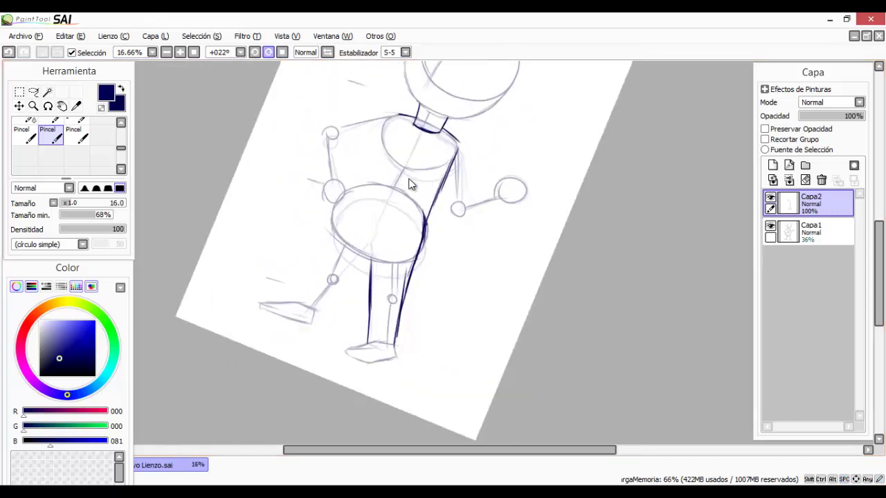
{"action": "left_click", "coordinate": [269, 52]}
{"action": "left_click", "coordinate": [269, 52]}
{"action": "left_click", "coordinate": [269, 52]}
{"action": "left_click", "coordinate": [269, 52]}
{"action": "left_click", "coordinate": [268, 52]}
{"action": "left_click_drag", "start_coordinate": [409, 181], "coordinate": [416, 190]}
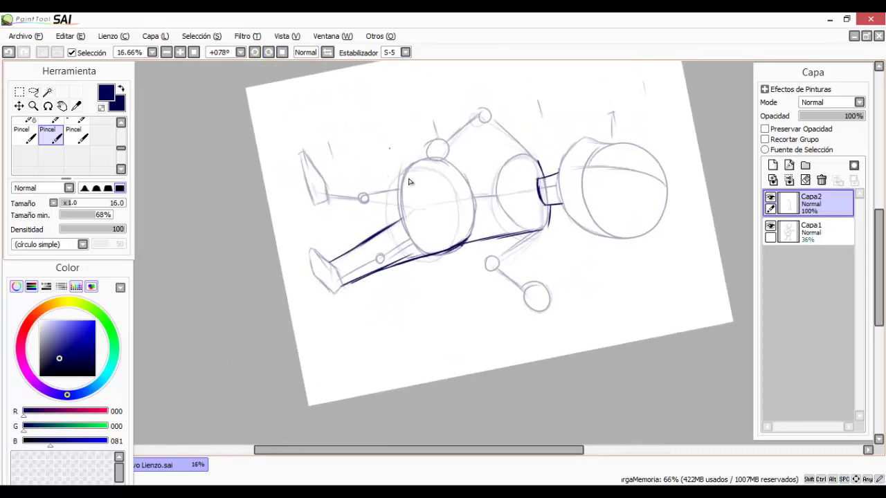
{"action": "left_click_drag", "start_coordinate": [327, 175], "coordinate": [455, 154]}
{"action": "key", "text": "ctrl+z"}
{"action": "key", "text": "ctrl+z"}
{"action": "left_click_drag", "start_coordinate": [323, 175], "coordinate": [467, 153]}
- Extend that contour along the torso to the shoulder with overlapping strokes, and restore the upright canvas view
{"action": "left_click_drag", "start_coordinate": [402, 159], "coordinate": [527, 154]}
{"action": "left_click_drag", "start_coordinate": [451, 154], "coordinate": [539, 158]}
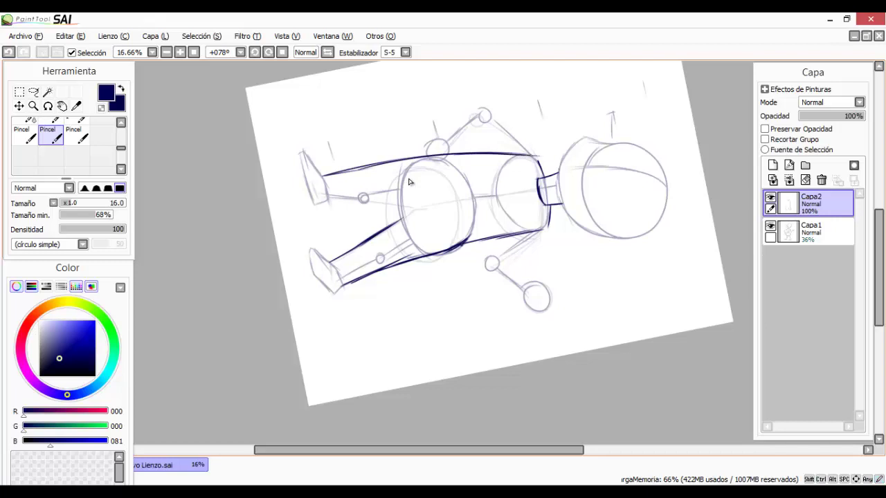
{"action": "key", "text": "ctrl+z"}
{"action": "left_click_drag", "start_coordinate": [418, 159], "coordinate": [527, 157]}
{"action": "left_click_drag", "start_coordinate": [458, 158], "coordinate": [546, 160]}
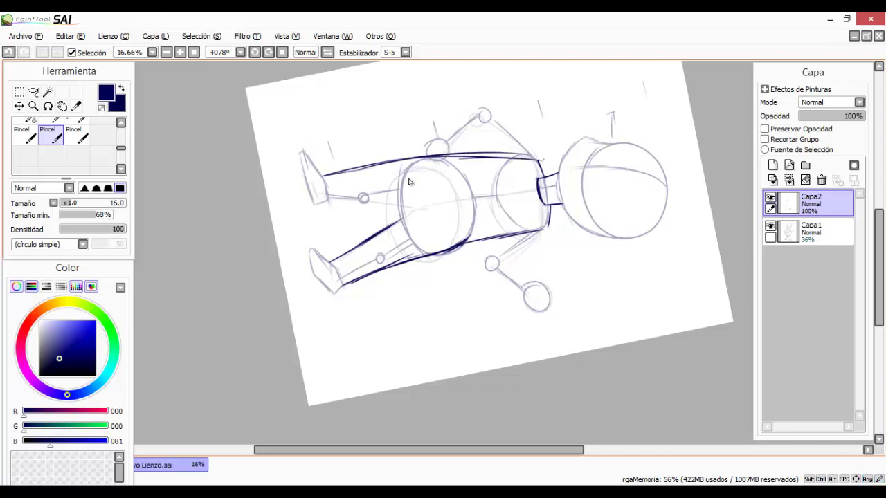
{"action": "key", "text": "Home"}
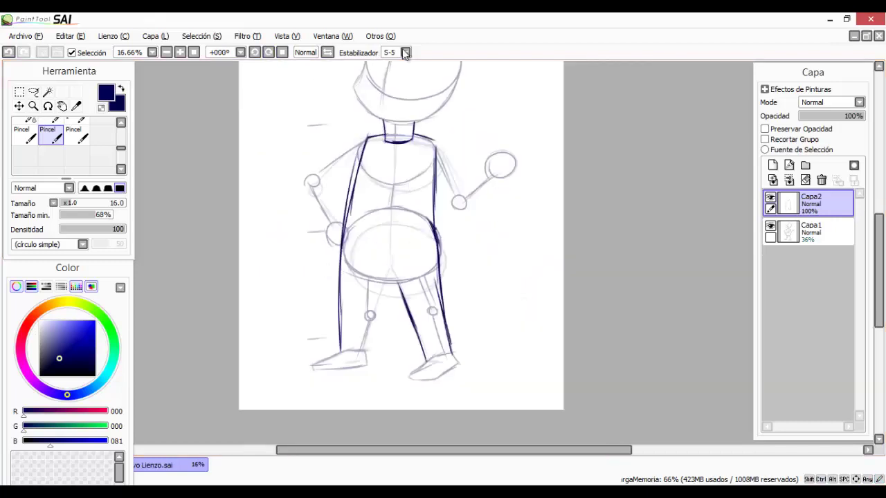
- Undo the last torso stroke and touch up the line work with the eraser
{"action": "scroll", "coordinate": [475, 188], "scroll_direction": "down", "scroll_amount": 1}
{"action": "left_click_drag", "start_coordinate": [479, 233], "coordinate": [490, 317]}
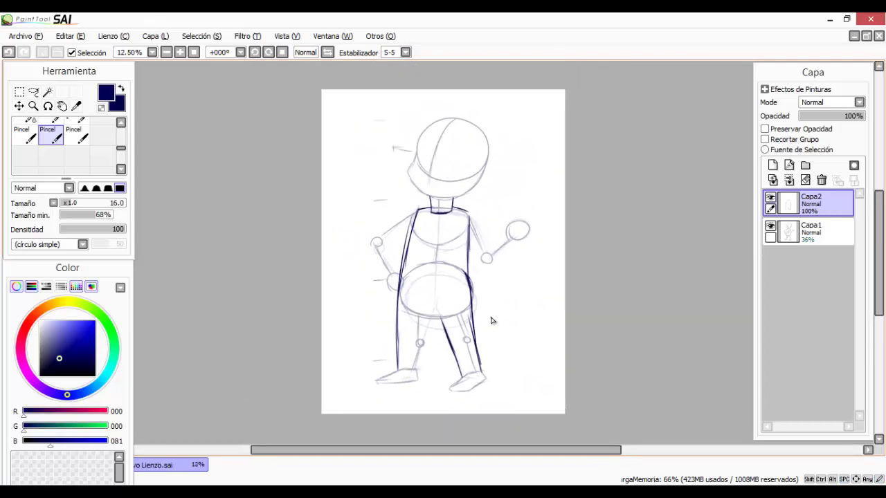
{"action": "left_click_drag", "start_coordinate": [451, 359], "coordinate": [453, 343]}
{"action": "scroll", "coordinate": [436, 338], "scroll_direction": "up", "scroll_amount": 1}
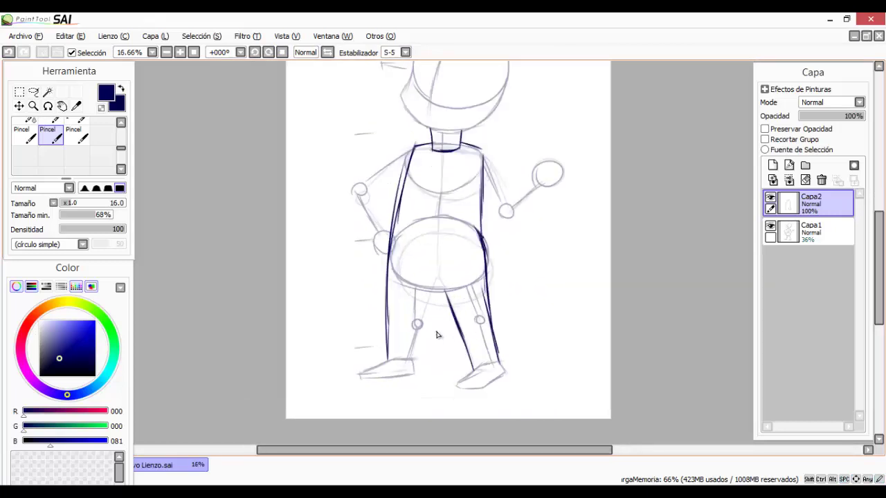
{"action": "key", "text": "ctrl+z"}
{"action": "key", "text": "l"}
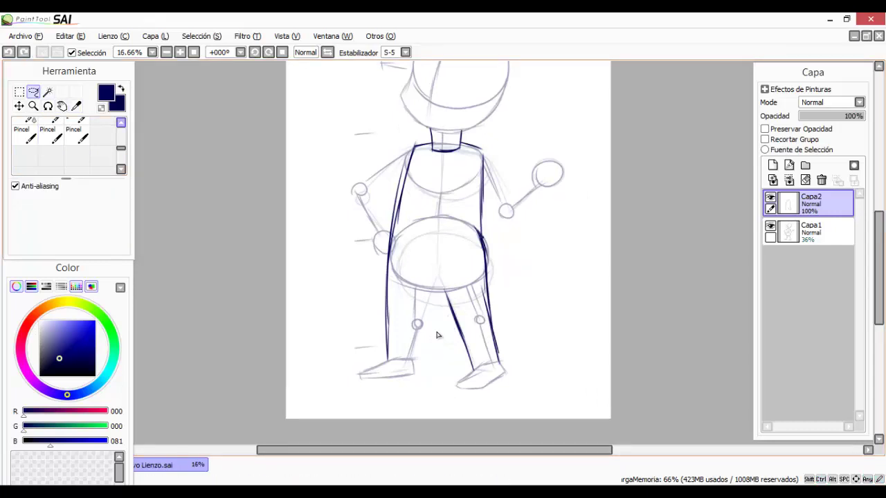
{"action": "mouse_move", "coordinate": [453, 339]}
{"action": "left_mouse_down"}
{"action": "mouse_move", "coordinate": [487, 361]}
{"action": "mouse_move", "coordinate": [447, 329]}
{"action": "mouse_move", "coordinate": [460, 382]}
{"action": "mouse_move", "coordinate": [432, 312]}
{"action": "left_mouse_up"}
{"action": "key", "text": "ctrl+d"}
{"action": "key", "text": "n"}
{"action": "key", "text": "e"}
{"action": "left_click_drag", "start_coordinate": [437, 234], "coordinate": [441, 232]}
{"action": "key", "text": "n"}
- Draw the missing inner leg contour down from the crotch and outline both shoes over the guide
{"action": "mouse_move", "coordinate": [435, 268]}
{"action": "left_mouse_down"}
{"action": "mouse_move", "coordinate": [413, 337]}
{"action": "mouse_move", "coordinate": [479, 305]}
{"action": "left_mouse_up"}
{"action": "left_click_drag", "start_coordinate": [423, 304], "coordinate": [394, 320]}
{"action": "left_click_drag", "start_coordinate": [394, 327], "coordinate": [454, 324]}
{"action": "left_click_drag", "start_coordinate": [438, 335], "coordinate": [396, 323]}
{"action": "left_click_drag", "start_coordinate": [497, 302], "coordinate": [466, 328]}
- Outline the upper arm and outer forearm of the bent arm resting on the hip
{"action": "left_click_drag", "start_coordinate": [435, 205], "coordinate": [451, 277]}
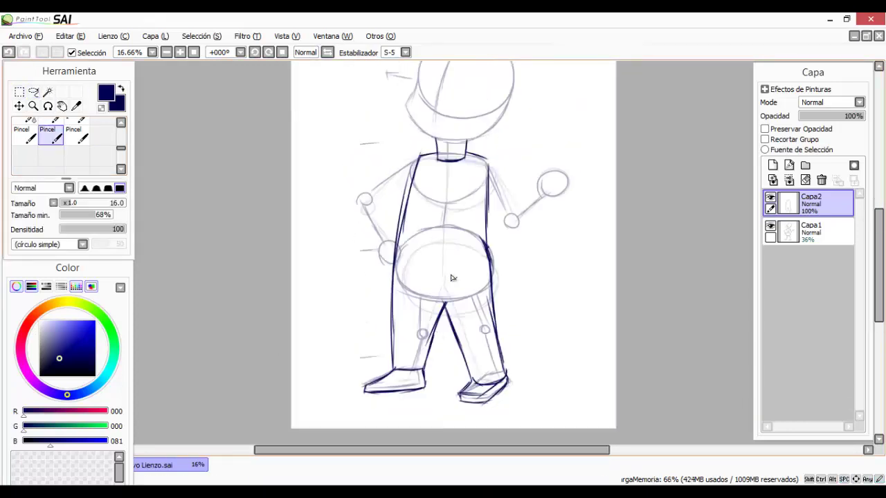
{"action": "scroll", "coordinate": [279, 208], "scroll_direction": "up", "scroll_amount": 1}
{"action": "left_click_drag", "start_coordinate": [480, 168], "coordinate": [387, 230]}
{"action": "left_click_drag", "start_coordinate": [420, 240], "coordinate": [468, 220]}
{"action": "key", "text": "ctrl+z"}
{"action": "mouse_move", "coordinate": [445, 216]}
{"action": "left_mouse_down"}
{"action": "mouse_move", "coordinate": [419, 208]}
{"action": "mouse_move", "coordinate": [419, 260]}
{"action": "left_mouse_up"}
{"action": "left_click_drag", "start_coordinate": [364, 236], "coordinate": [388, 287]}
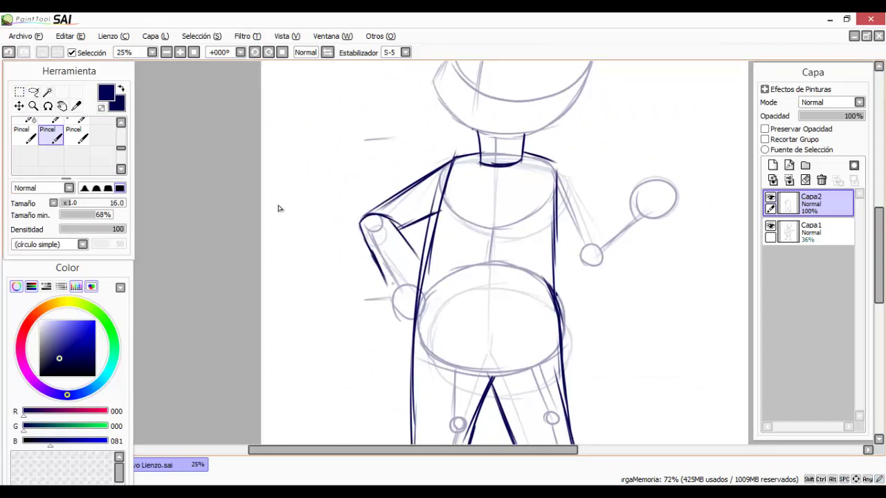
- Draw the wrist curve and the outline of the hand resting on the hip
{"action": "left_click_drag", "start_coordinate": [484, 277], "coordinate": [492, 251]}
{"action": "left_click_drag", "start_coordinate": [396, 256], "coordinate": [429, 235]}
{"action": "left_click_drag", "start_coordinate": [395, 262], "coordinate": [417, 290]}
- Outline the raised arm's upper arm, elbow and forearm, and trace the circle of its hand
{"action": "scroll", "coordinate": [557, 127], "scroll_direction": "down", "scroll_amount": 2}
{"action": "mouse_move", "coordinate": [492, 233]}
{"action": "left_mouse_down"}
{"action": "mouse_move", "coordinate": [401, 221]}
{"action": "mouse_move", "coordinate": [384, 259]}
{"action": "left_mouse_up"}
{"action": "left_click_drag", "start_coordinate": [456, 200], "coordinate": [428, 169]}
{"action": "scroll", "coordinate": [428, 168], "scroll_direction": "up", "scroll_amount": 1}
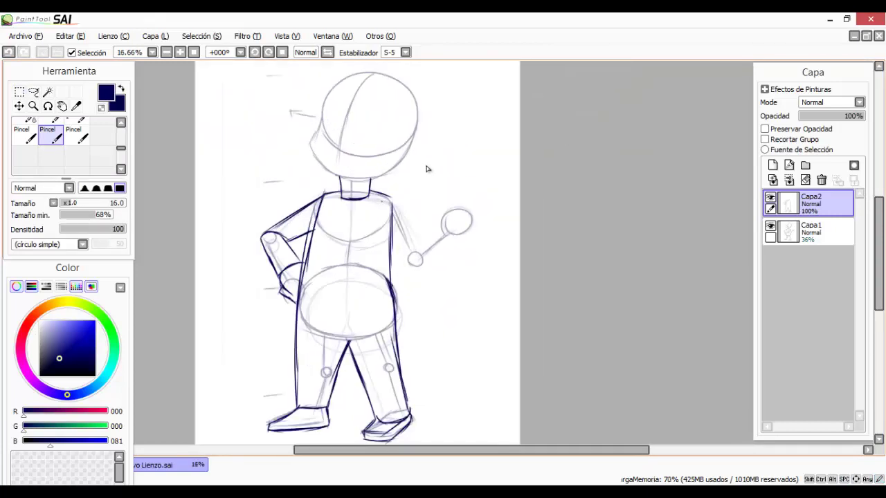
{"action": "mouse_move", "coordinate": [391, 198]}
{"action": "left_mouse_down"}
{"action": "mouse_move", "coordinate": [386, 238]}
{"action": "mouse_move", "coordinate": [420, 245]}
{"action": "left_mouse_up"}
{"action": "left_click_drag", "start_coordinate": [389, 238], "coordinate": [411, 263]}
{"action": "left_click_drag", "start_coordinate": [424, 246], "coordinate": [444, 225]}
{"action": "left_click_drag", "start_coordinate": [418, 272], "coordinate": [459, 247]}
{"action": "left_click_drag", "start_coordinate": [427, 169], "coordinate": [391, 193]}
{"action": "left_click_drag", "start_coordinate": [415, 233], "coordinate": [421, 232]}
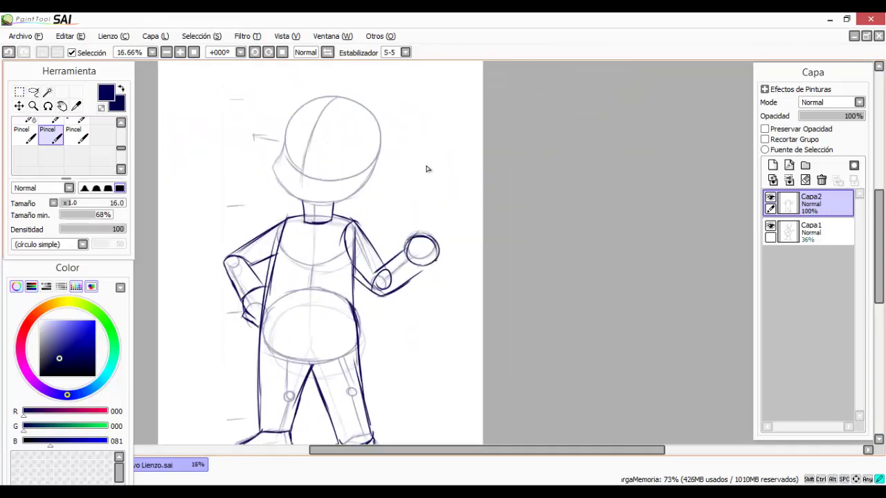
- Outline the head's contour around the skull circle, cheek and jaw
{"action": "mouse_move", "coordinate": [428, 169]}
{"action": "left_mouse_down"}
{"action": "mouse_move", "coordinate": [505, 212]}
{"action": "mouse_move", "coordinate": [438, 183]}
{"action": "left_mouse_up"}
{"action": "mouse_move", "coordinate": [376, 184]}
{"action": "left_mouse_down"}
{"action": "mouse_move", "coordinate": [361, 220]}
{"action": "mouse_move", "coordinate": [456, 235]}
{"action": "left_mouse_up"}
{"action": "left_click_drag", "start_coordinate": [427, 169], "coordinate": [439, 199]}
{"action": "mouse_move", "coordinate": [380, 229]}
{"action": "left_mouse_down"}
{"action": "mouse_move", "coordinate": [443, 186]}
{"action": "mouse_move", "coordinate": [480, 238]}
{"action": "left_mouse_up"}
{"action": "left_click_drag", "start_coordinate": [448, 187], "coordinate": [459, 279]}
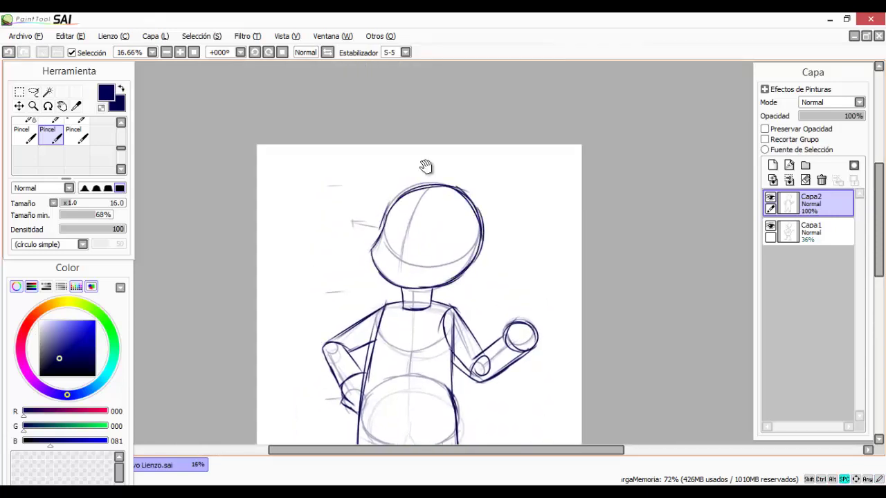
- Merge the outline into the guide layer, lower the merged layer's opacity to 49%, and add a new layer above it
{"action": "left_click_drag", "start_coordinate": [426, 168], "coordinate": [410, 52]}
{"action": "scroll", "coordinate": [410, 52], "scroll_direction": "down", "scroll_amount": 1}
{"action": "left_click", "coordinate": [789, 180]}
{"action": "left_click_drag", "start_coordinate": [856, 116], "coordinate": [831, 117]}
{"action": "left_click", "coordinate": [774, 166]}
- Lasso the leg on the hand-on-hip side in Capa1, apply a transform to it, and deselect it
{"action": "scroll", "coordinate": [430, 277], "scroll_direction": "down", "scroll_amount": 1}
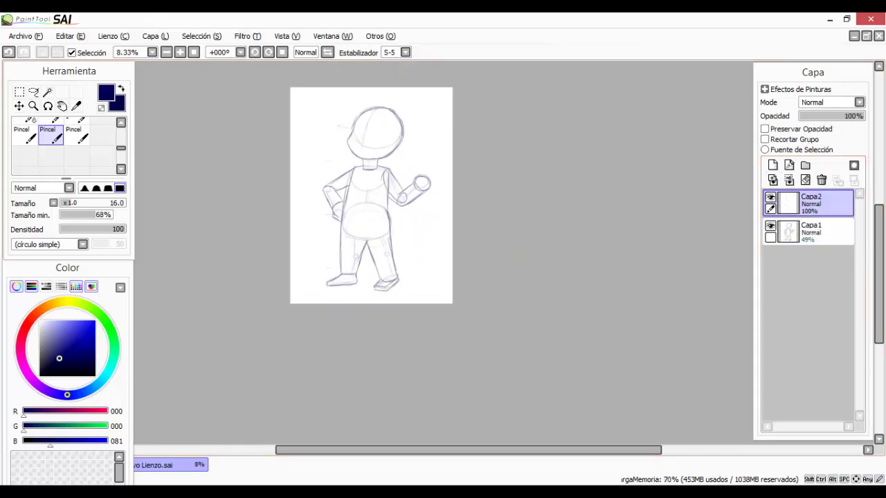
{"action": "scroll", "coordinate": [455, 360], "scroll_direction": "up", "scroll_amount": 2}
{"action": "scroll", "coordinate": [372, 163], "scroll_direction": "up", "scroll_amount": 1}
{"action": "mouse_move", "coordinate": [372, 164]}
{"action": "left_mouse_down"}
{"action": "mouse_move", "coordinate": [497, 151]}
{"action": "mouse_move", "coordinate": [425, 144]}
{"action": "left_mouse_up"}
{"action": "left_click", "coordinate": [33, 92]}
{"action": "left_click", "coordinate": [317, 216], "text": "ctrl+shift"}
{"action": "left_click_drag", "start_coordinate": [388, 180], "coordinate": [371, 162]}
{"action": "key", "text": "ctrl+t"}
{"action": "key", "text": "Return"}
{"action": "key", "text": "Home"}
{"action": "scroll", "coordinate": [371, 161], "scroll_direction": "down", "scroll_amount": 1}
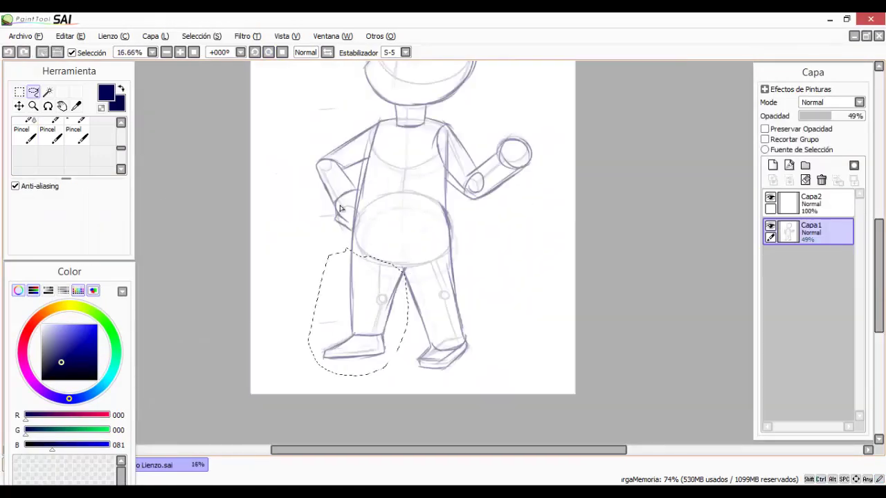
{"action": "key", "text": "ctrl+d"}
- Lower Capa1's opacity to 29% and switch to the empty Capa2 layer with the size 18 brush
{"action": "left_click_drag", "start_coordinate": [831, 116], "coordinate": [818, 116]}
{"action": "left_click", "coordinate": [811, 203]}
{"action": "left_click", "coordinate": [76, 134]}
{"action": "left_click", "coordinate": [50, 134]}
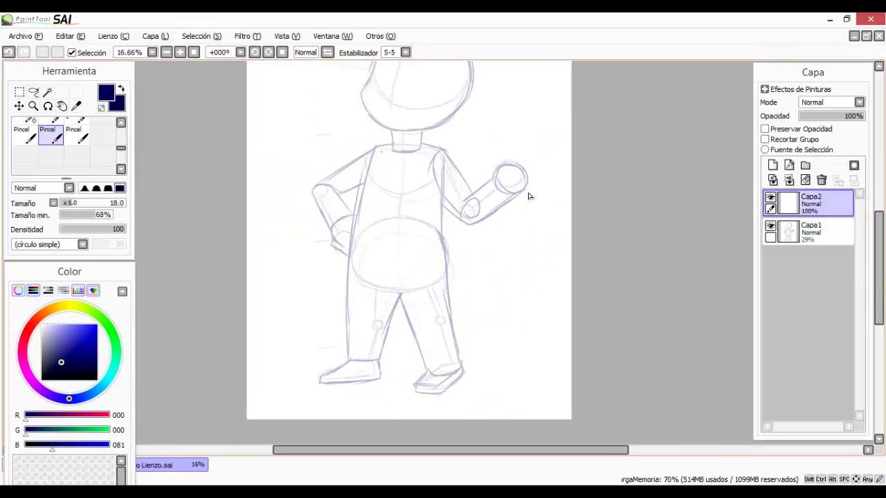
- Draw the torso's side contour from the shoulder to the hip on the hand-on-hip side, retrying the stroke with undo and redo
{"action": "left_click_drag", "start_coordinate": [373, 151], "coordinate": [355, 238]}
{"action": "key", "text": "ctrl+z"}
{"action": "key", "text": "ctrl+z"}
{"action": "key", "text": "ctrl+y"}
{"action": "key", "text": "ctrl+z"}
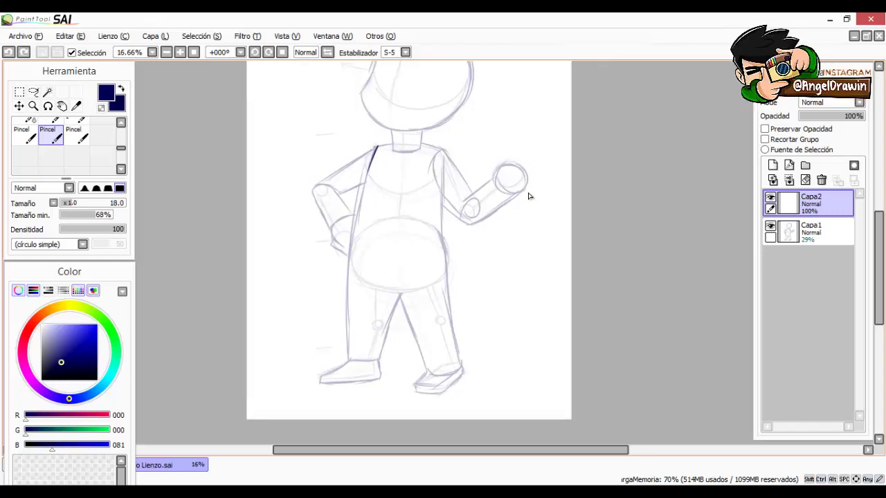
{"action": "key", "text": "ctrl+y"}
{"action": "key", "text": "ctrl+z"}
{"action": "key", "text": "ctrl+z"}
{"action": "key", "text": "ctrl+y"}
{"action": "key", "text": "ctrl+y"}
- Continue the torso contour down the outside of the leg, curving inward to the ankle
{"action": "key", "text": "space"}
{"action": "left_click_drag", "start_coordinate": [529, 196], "coordinate": [508, 145]}
{"action": "left_click_drag", "start_coordinate": [327, 213], "coordinate": [337, 263]}
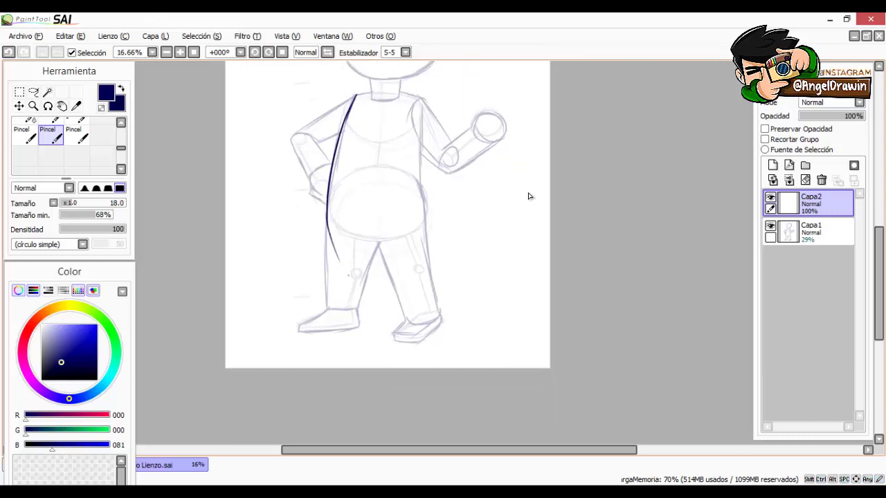
{"action": "key", "text": "ctrl+z"}
{"action": "left_click_drag", "start_coordinate": [328, 210], "coordinate": [341, 287]}
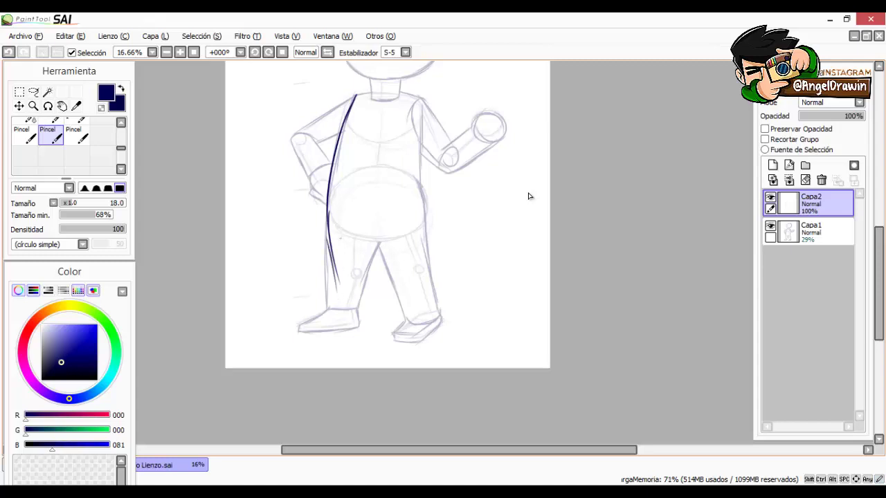
{"action": "key", "text": "ctrl+z"}
{"action": "key", "text": "ctrl+z"}
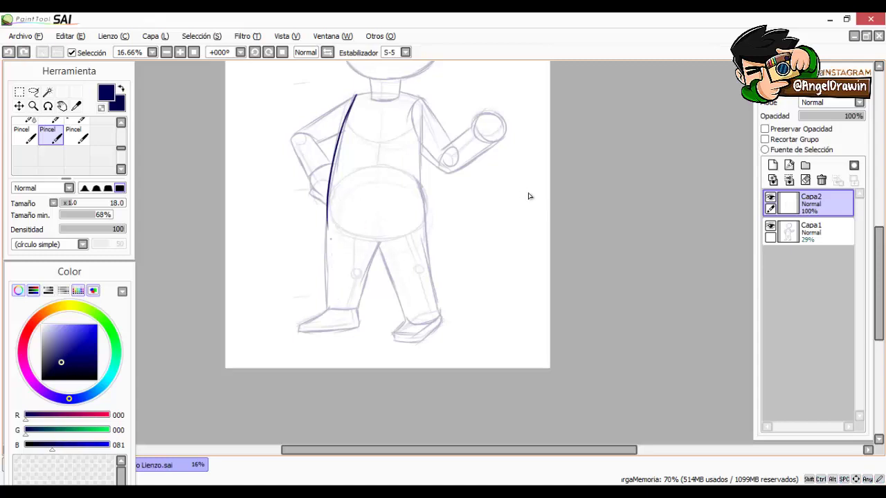
{"action": "key", "text": "ctrl+y"}
{"action": "key", "text": "ctrl+z"}
{"action": "left_click_drag", "start_coordinate": [336, 274], "coordinate": [345, 307]}
- Refine the outer leg line at the ankle and draw the leg's inner contour down from the crotch
{"action": "key", "text": "space"}
{"action": "left_click_drag", "start_coordinate": [346, 252], "coordinate": [333, 229]}
{"action": "key", "text": "ctrl+z"}
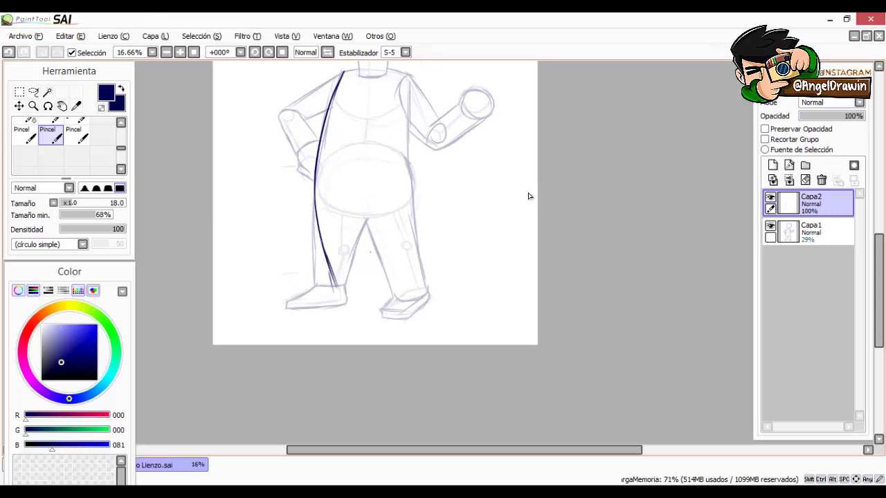
{"action": "left_click_drag", "start_coordinate": [362, 271], "coordinate": [361, 295]}
{"action": "left_click_drag", "start_coordinate": [528, 195], "coordinate": [541, 257]}
{"action": "key", "text": "space"}
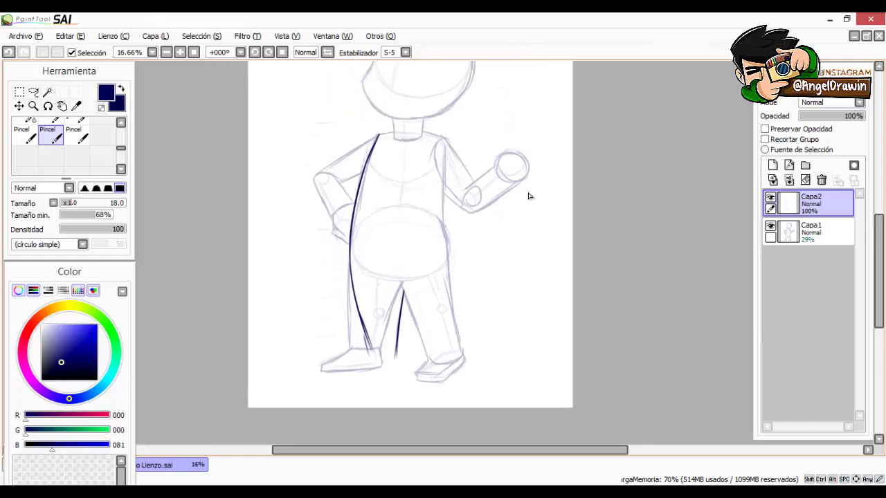
- Hide and show Capa2 to compare the new outline with the faded sketch
{"action": "scroll", "coordinate": [324, 254], "scroll_direction": "down", "scroll_amount": 1}
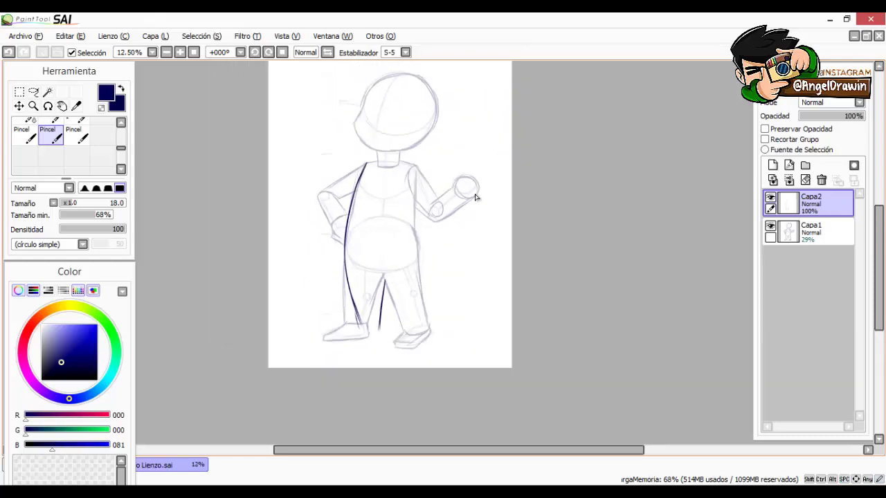
{"action": "scroll", "coordinate": [367, 180], "scroll_direction": "up", "scroll_amount": 1}
{"action": "left_click", "coordinate": [770, 199]}
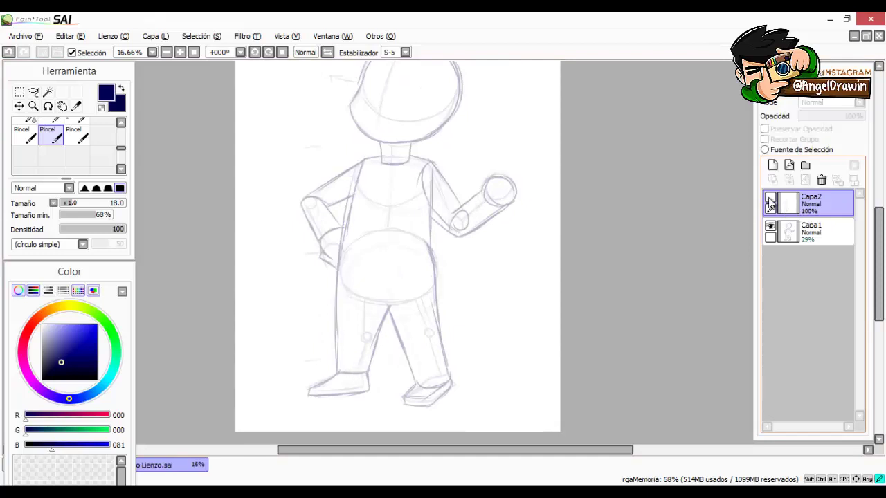
{"action": "left_click", "coordinate": [771, 199]}
- Erase the overshooting stroke ends at the ankle with the eraser enlarged to size 20
{"action": "scroll", "coordinate": [342, 384], "scroll_direction": "up", "scroll_amount": 2}
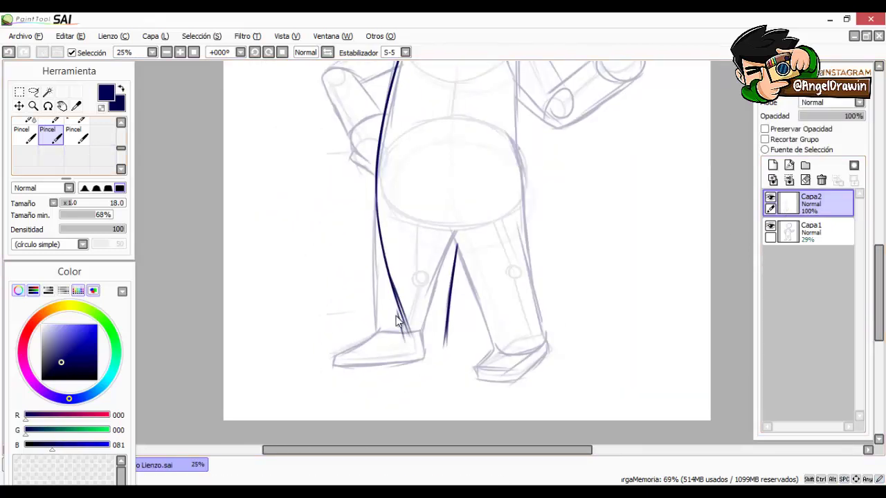
{"action": "left_click_drag", "start_coordinate": [121, 148], "coordinate": [122, 144]}
{"action": "key", "text": "e"}
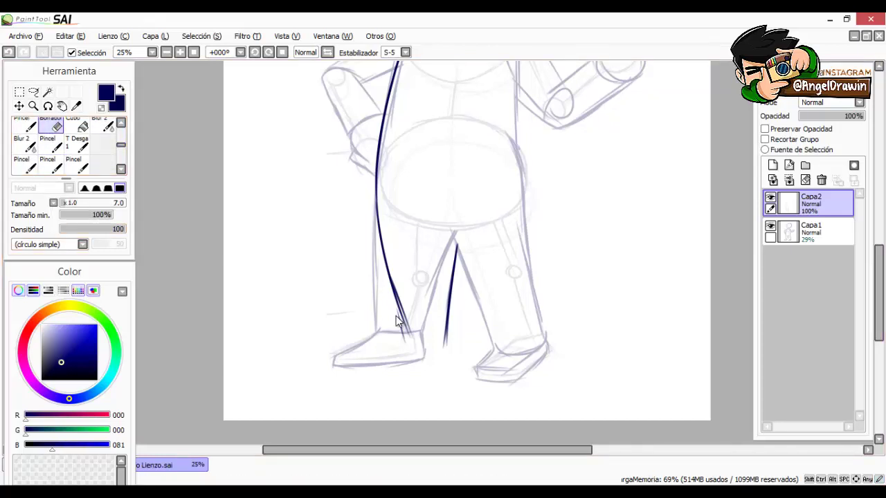
{"action": "key", "text": "bracketright"}
{"action": "key", "text": "bracketright"}
{"action": "key", "text": "bracketright"}
{"action": "key", "text": "bracketright"}
{"action": "key", "text": "bracketright"}
{"action": "key", "text": "bracketright"}
{"action": "key", "text": "bracketright"}
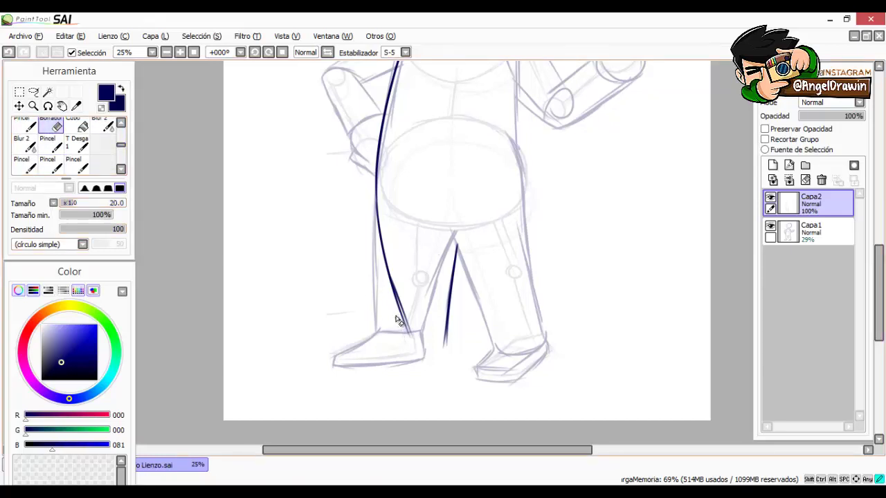
- Try to draw the hem line between the leg's two contours with the brush
{"action": "key", "text": "b"}
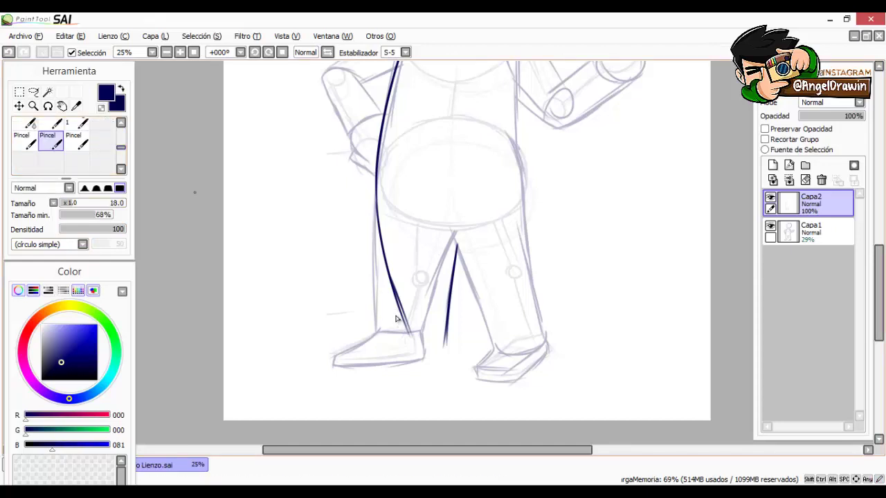
{"action": "mouse_move", "coordinate": [399, 314]}
{"action": "left_mouse_down"}
{"action": "mouse_move", "coordinate": [411, 343]}
{"action": "mouse_move", "coordinate": [444, 343]}
{"action": "left_mouse_up"}
{"action": "key", "text": "ctrl+z"}
- Draw the leg's outer contour from the hip to the ankle in the rotated view, and restore the upright canvas
{"action": "scroll", "coordinate": [409, 298], "scroll_direction": "down", "scroll_amount": 1}
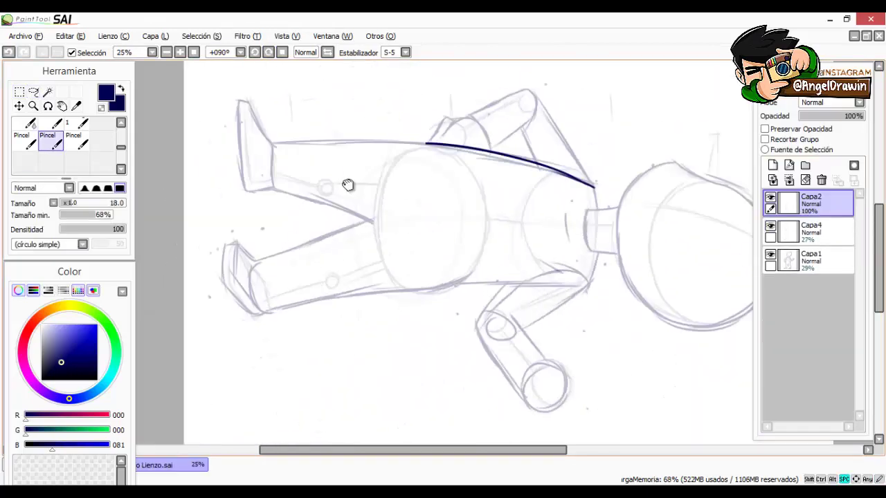
{"action": "left_click_drag", "start_coordinate": [349, 185], "coordinate": [370, 224]}
{"action": "left_click_drag", "start_coordinate": [443, 191], "coordinate": [287, 217]}
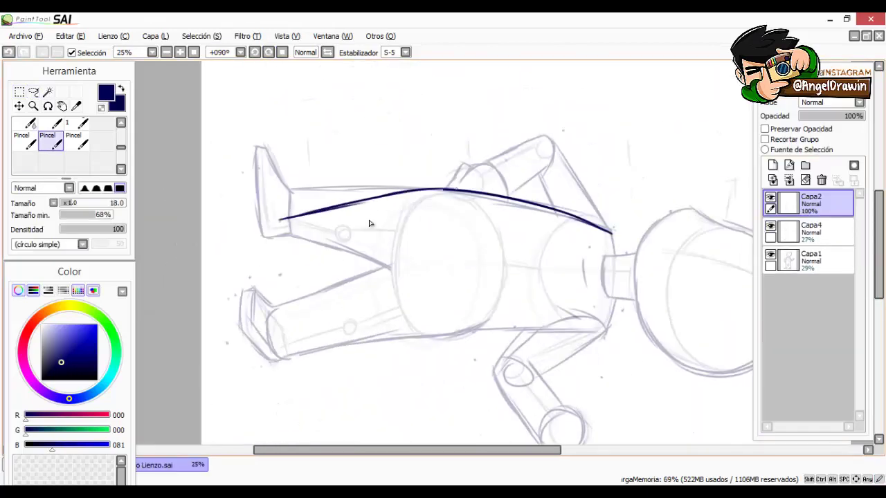
{"action": "key", "text": "Home"}
- Draw that leg's inner contour and the shoe below it, and adjust the inner line with a transform
{"action": "left_click_drag", "start_coordinate": [421, 253], "coordinate": [429, 364]}
{"action": "mouse_move", "coordinate": [393, 302]}
{"action": "left_mouse_down"}
{"action": "mouse_move", "coordinate": [445, 303]}
{"action": "mouse_move", "coordinate": [344, 328]}
{"action": "left_mouse_up"}
{"action": "left_click_drag", "start_coordinate": [338, 337], "coordinate": [451, 331]}
{"action": "scroll", "coordinate": [373, 279], "scroll_direction": "down", "scroll_amount": 1}
{"action": "key", "text": "ctrl+t"}
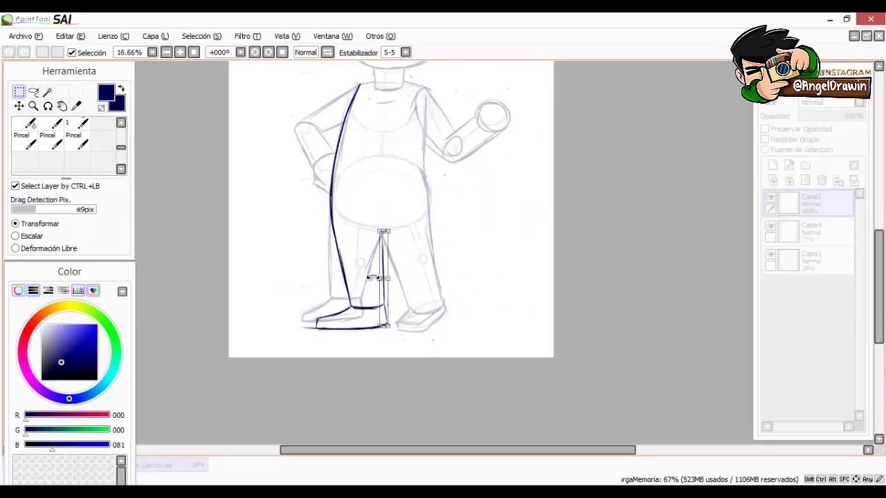
{"action": "key", "text": "Return"}
- Outline the bent arm from the shoulder past the elbow, and draw its hand resting on the hip
{"action": "scroll", "coordinate": [346, 194], "scroll_direction": "up", "scroll_amount": 1}
{"action": "mouse_move", "coordinate": [376, 191]}
{"action": "left_mouse_down"}
{"action": "mouse_move", "coordinate": [272, 242]}
{"action": "mouse_move", "coordinate": [318, 261]}
{"action": "left_mouse_up"}
{"action": "key", "text": "Delete"}
{"action": "mouse_move", "coordinate": [318, 262]}
{"action": "left_mouse_down"}
{"action": "mouse_move", "coordinate": [352, 253]}
{"action": "mouse_move", "coordinate": [387, 311]}
{"action": "mouse_move", "coordinate": [361, 351]}
{"action": "left_mouse_up"}
{"action": "key", "text": "Delete"}
{"action": "key", "text": "Delete"}
{"action": "key", "text": "Home"}
{"action": "scroll", "coordinate": [369, 218], "scroll_direction": "down", "scroll_amount": 1}
{"action": "scroll", "coordinate": [368, 221], "scroll_direction": "up", "scroll_amount": 2}
{"action": "left_click_drag", "start_coordinate": [301, 247], "coordinate": [352, 324]}
{"action": "left_click_drag", "start_coordinate": [364, 267], "coordinate": [393, 289]}
- Draw the inner contour of the leg below the raised arm, its hem, and the outline of its shoe
{"action": "left_click_drag", "start_coordinate": [397, 416], "coordinate": [371, 267]}
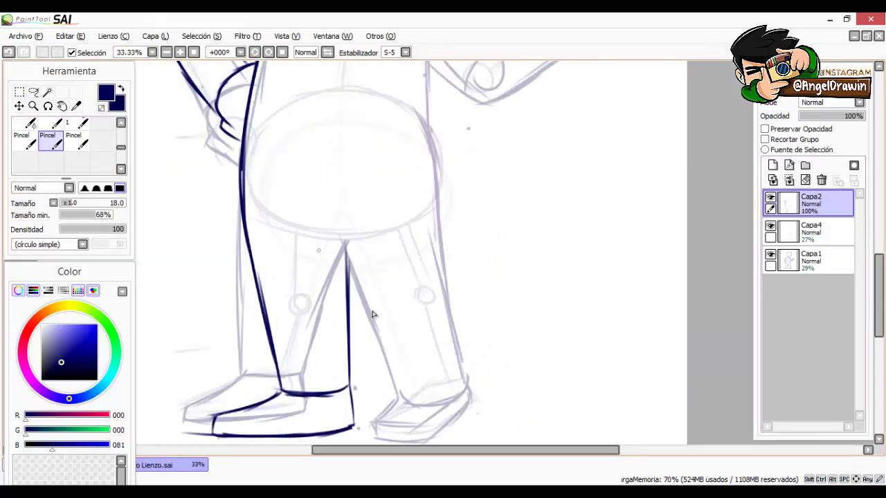
{"action": "left_click_drag", "start_coordinate": [383, 391], "coordinate": [372, 312]}
{"action": "left_click_drag", "start_coordinate": [326, 148], "coordinate": [385, 304]}
{"action": "left_click_drag", "start_coordinate": [386, 305], "coordinate": [455, 297]}
{"action": "left_click_drag", "start_coordinate": [409, 278], "coordinate": [377, 319]}
{"action": "left_click_drag", "start_coordinate": [378, 328], "coordinate": [443, 338]}
{"action": "left_click_drag", "start_coordinate": [468, 268], "coordinate": [443, 336]}
- Draw the torso's remaining side line, and complete the other leg with its inner and outer contours and shoe
{"action": "scroll", "coordinate": [403, 314], "scroll_direction": "down", "scroll_amount": 2}
{"action": "left_click_drag", "start_coordinate": [391, 209], "coordinate": [399, 274]}
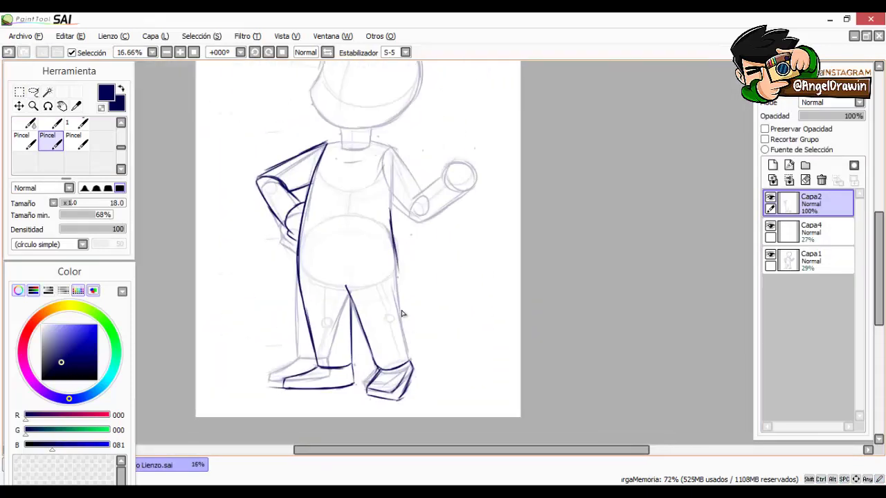
{"action": "key", "text": "Delete"}
{"action": "key", "text": "Delete"}
{"action": "key", "text": "Delete"}
{"action": "key", "text": "Delete"}
{"action": "key", "text": "Delete"}
{"action": "key", "text": "Delete"}
{"action": "key", "text": "Delete"}
{"action": "key", "text": "Delete"}
{"action": "key", "text": "Delete"}
{"action": "left_click_drag", "start_coordinate": [486, 335], "coordinate": [441, 279]}
{"action": "left_click_drag", "start_coordinate": [419, 224], "coordinate": [501, 201]}
{"action": "key", "text": "Home"}
- Draw the raised arm from the shoulder through the bent elbow to the forearm and hand
{"action": "left_click_drag", "start_coordinate": [365, 231], "coordinate": [415, 251]}
{"action": "mouse_move", "coordinate": [415, 254]}
{"action": "left_mouse_down"}
{"action": "mouse_move", "coordinate": [465, 234]}
{"action": "mouse_move", "coordinate": [394, 352]}
{"action": "left_mouse_up"}
{"action": "mouse_move", "coordinate": [438, 212]}
{"action": "left_mouse_down"}
{"action": "mouse_move", "coordinate": [457, 294]}
{"action": "mouse_move", "coordinate": [473, 265]}
{"action": "left_mouse_up"}
{"action": "left_click_drag", "start_coordinate": [461, 301], "coordinate": [513, 256]}
{"action": "left_click_drag", "start_coordinate": [403, 314], "coordinate": [387, 310]}
{"action": "left_click_drag", "start_coordinate": [447, 263], "coordinate": [449, 264]}
{"action": "left_click_drag", "start_coordinate": [481, 239], "coordinate": [483, 244]}
{"action": "left_click_drag", "start_coordinate": [403, 313], "coordinate": [407, 329]}
{"action": "key", "text": "ctrl+z"}
- Draw the curve at the base of the neck and the curved lines across the waist and hips
{"action": "left_click_drag", "start_coordinate": [483, 244], "coordinate": [485, 242]}
{"action": "mouse_move", "coordinate": [376, 208]}
{"action": "left_mouse_down"}
{"action": "mouse_move", "coordinate": [372, 232]}
{"action": "mouse_move", "coordinate": [414, 210]}
{"action": "left_mouse_up"}
{"action": "mouse_move", "coordinate": [403, 313]}
{"action": "left_mouse_down"}
{"action": "mouse_move", "coordinate": [412, 335]}
{"action": "mouse_move", "coordinate": [383, 342]}
{"action": "left_mouse_up"}
{"action": "left_click_drag", "start_coordinate": [336, 228], "coordinate": [439, 238]}
{"action": "left_click_drag", "start_coordinate": [403, 313], "coordinate": [386, 325]}
{"action": "left_click_drag", "start_coordinate": [320, 239], "coordinate": [438, 221]}
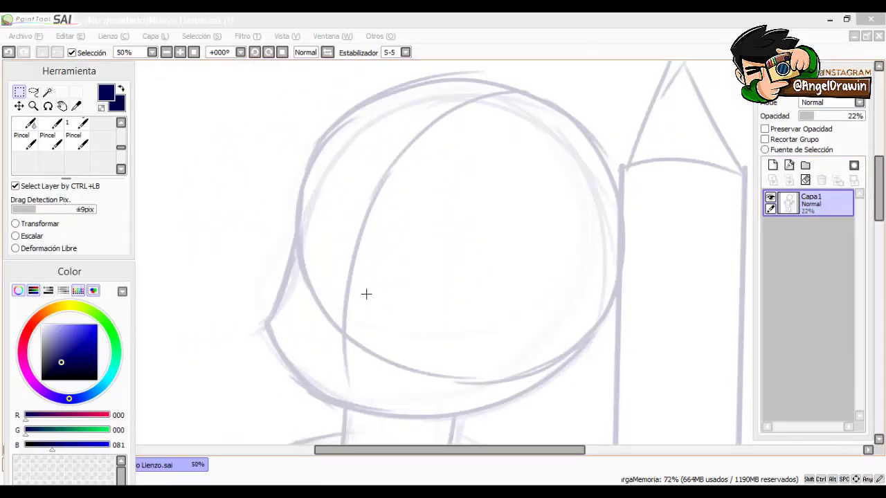
- Raise Capa1's opacity to 100% and look over the whole figure with its pencil, toggling the layer's visibility
{"action": "scroll", "coordinate": [370, 268], "scroll_direction": "down", "scroll_amount": 3}
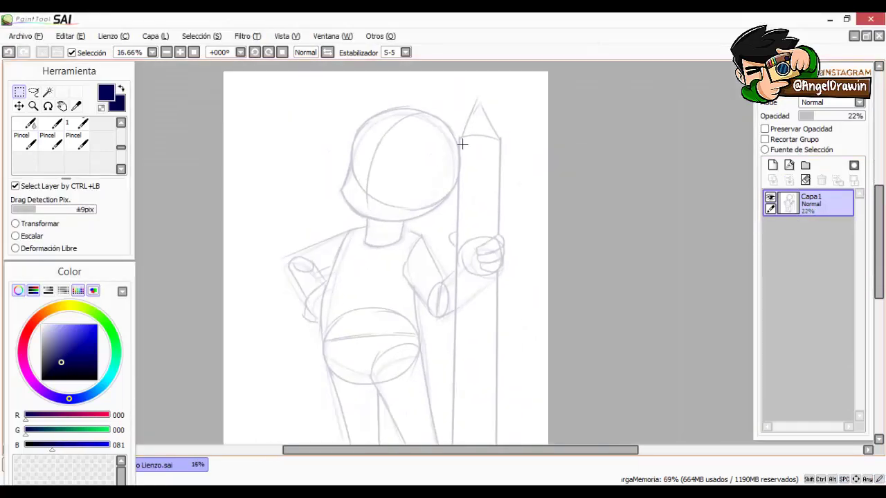
{"action": "left_click_drag", "start_coordinate": [830, 115], "coordinate": [865, 115]}
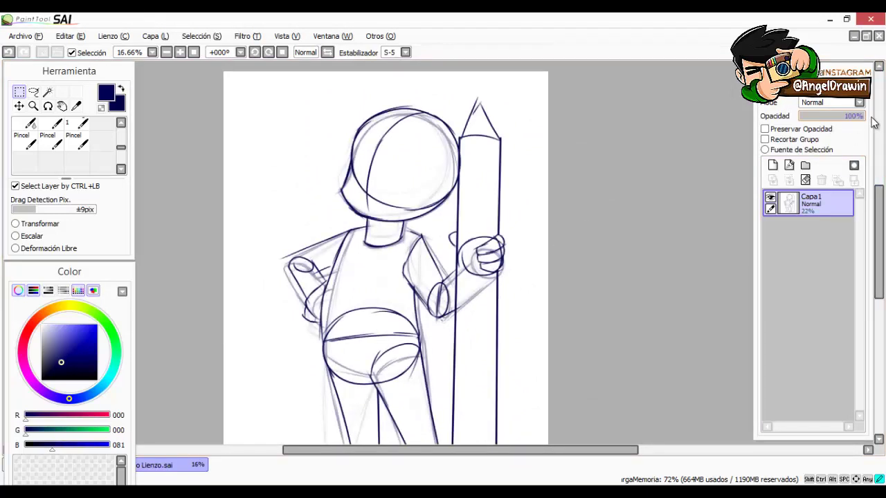
{"action": "left_click_drag", "start_coordinate": [401, 318], "coordinate": [408, 239]}
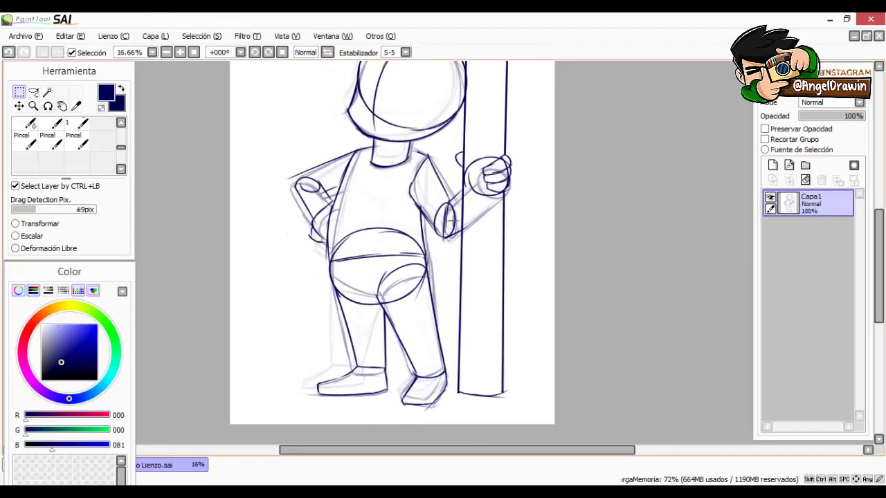
{"action": "scroll", "coordinate": [413, 270], "scroll_direction": "up", "scroll_amount": 3}
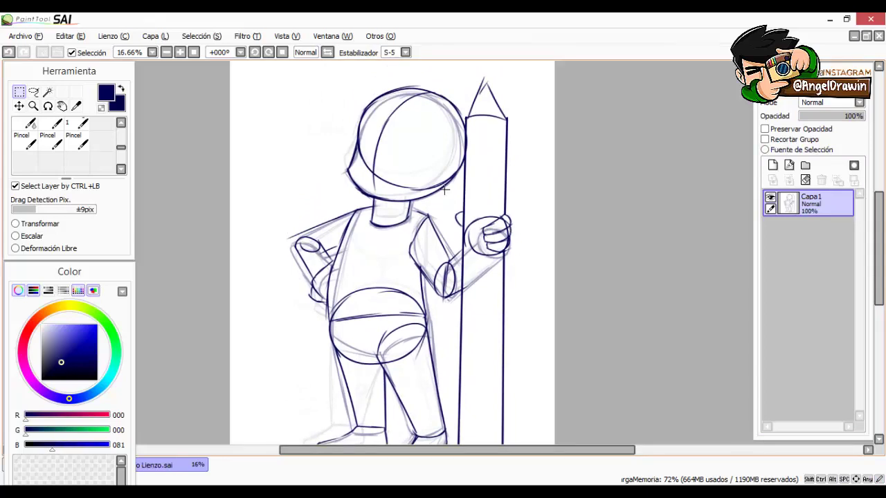
{"action": "scroll", "coordinate": [446, 191], "scroll_direction": "up", "scroll_amount": 1}
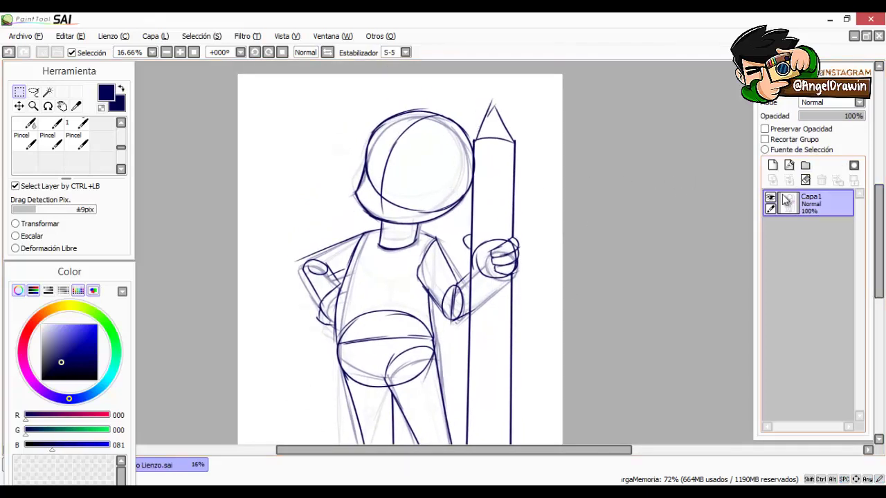
{"action": "left_click", "coordinate": [770, 198]}
{"action": "left_click", "coordinate": [770, 198]}
{"action": "mouse_move", "coordinate": [647, 225]}
{"action": "left_mouse_down"}
{"action": "mouse_move", "coordinate": [660, 192]}
{"action": "mouse_move", "coordinate": [657, 242]}
{"action": "left_mouse_up"}
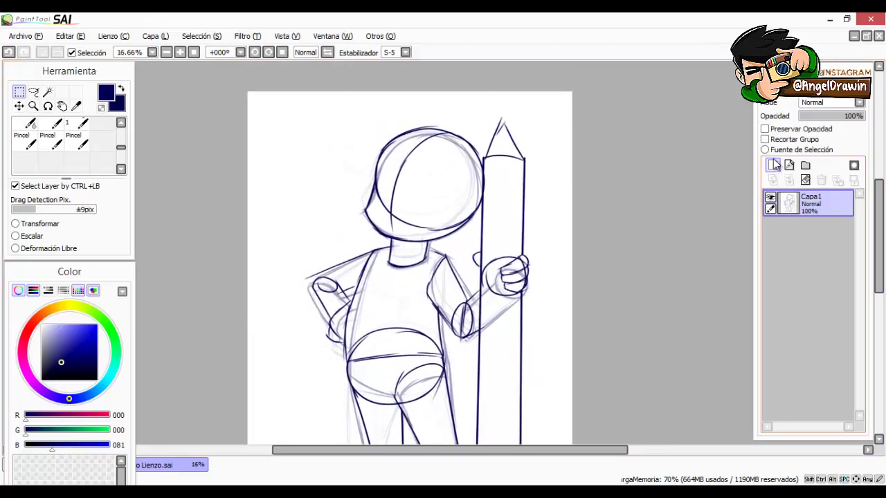
- Add a new layer above Capa1, and fade Capa1 to 30% opacity as a drawing guide
{"action": "left_click", "coordinate": [774, 165]}
{"action": "left_click_drag", "start_coordinate": [414, 269], "coordinate": [358, 245]}
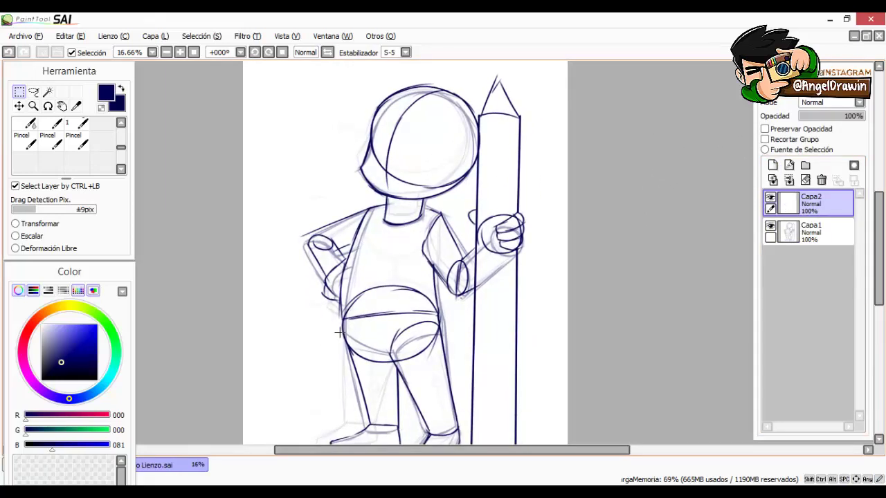
{"action": "scroll", "coordinate": [415, 159], "scroll_direction": "up", "scroll_amount": 2}
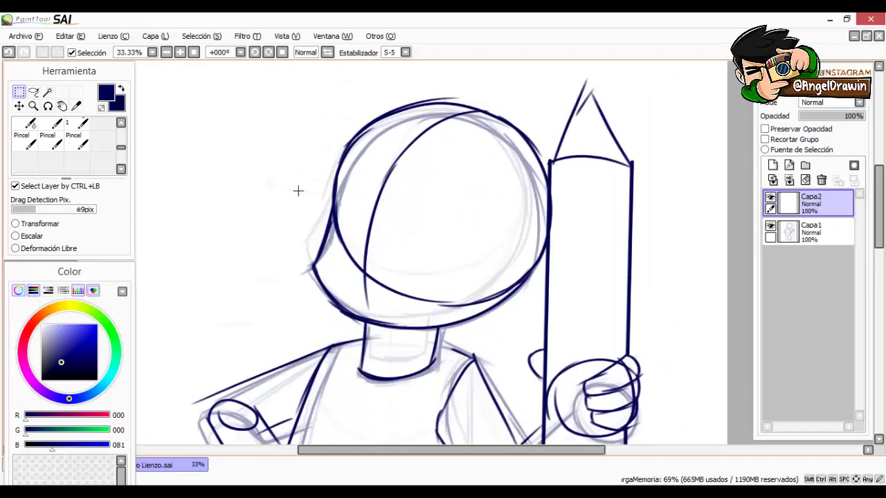
{"action": "left_click", "coordinate": [50, 141]}
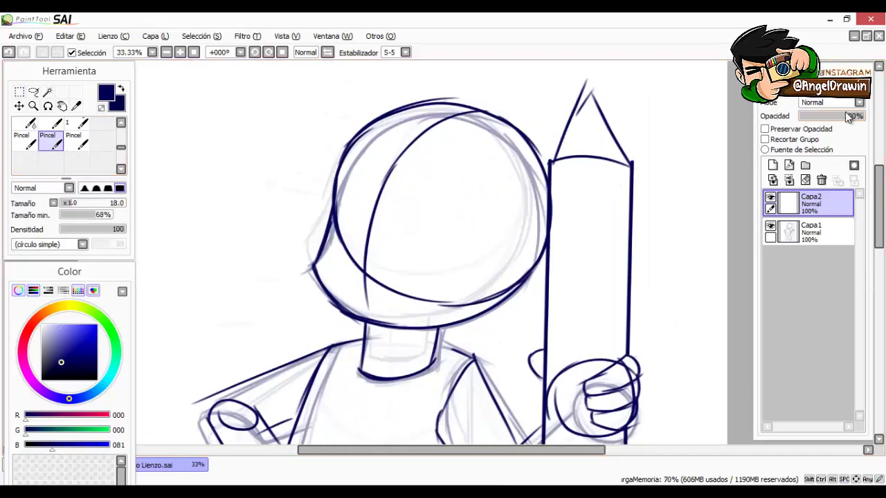
{"action": "left_click_drag", "start_coordinate": [845, 112], "coordinate": [819, 125]}
{"action": "left_click", "coordinate": [823, 233]}
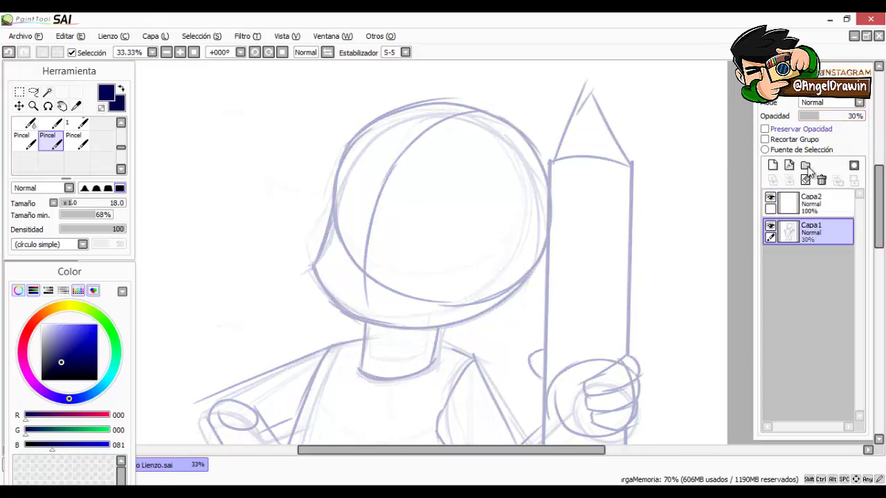
{"action": "left_click", "coordinate": [810, 203]}
- Reduce the pencil brush size to 14 for drawing the face
{"action": "scroll", "coordinate": [427, 173], "scroll_direction": "up", "scroll_amount": 3}
{"action": "scroll", "coordinate": [439, 176], "scroll_direction": "down", "scroll_amount": 2}
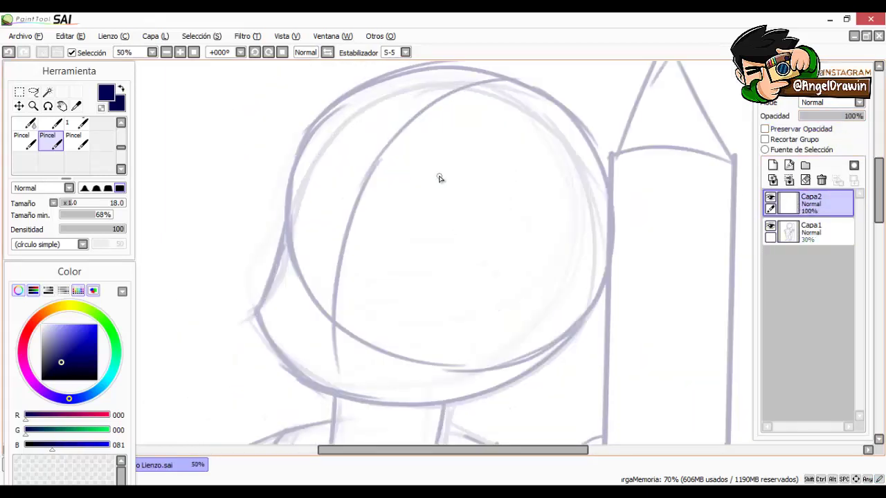
{"action": "left_click_drag", "start_coordinate": [99, 207], "coordinate": [74, 207]}
- Sketch a trial face with large round eyes, a hooked nose and a toothy open mouth, and undo it
{"action": "mouse_move", "coordinate": [377, 262]}
{"action": "left_mouse_down"}
{"action": "mouse_move", "coordinate": [432, 190]}
{"action": "mouse_move", "coordinate": [461, 290]}
{"action": "mouse_move", "coordinate": [385, 231]}
{"action": "left_mouse_up"}
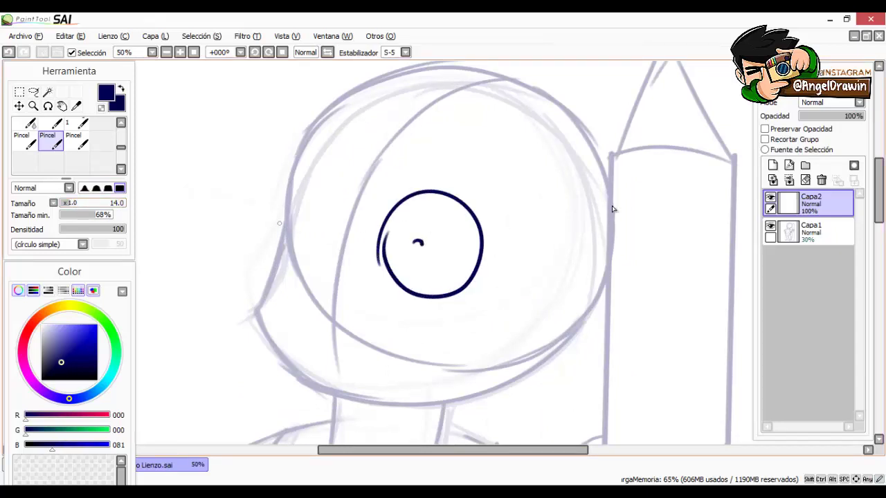
{"action": "mouse_move", "coordinate": [278, 223]}
{"action": "left_mouse_down"}
{"action": "mouse_move", "coordinate": [302, 183]}
{"action": "mouse_move", "coordinate": [317, 259]}
{"action": "mouse_move", "coordinate": [281, 226]}
{"action": "left_mouse_up"}
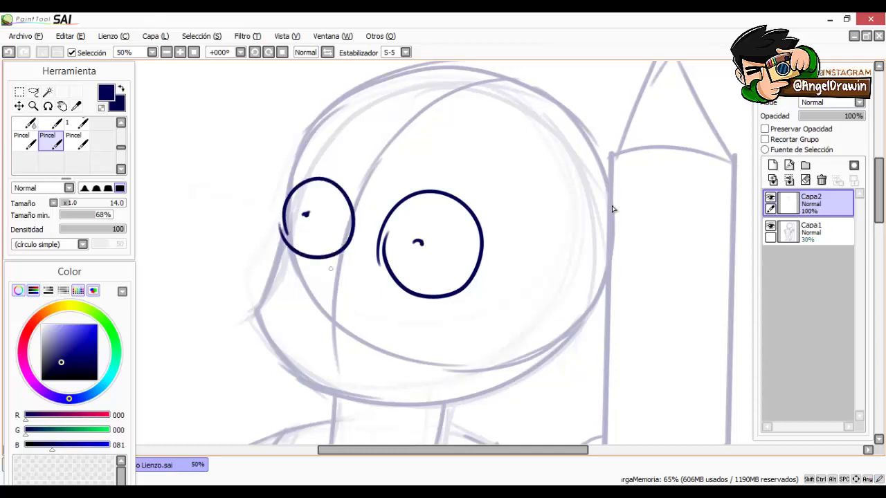
{"action": "left_click_drag", "start_coordinate": [335, 266], "coordinate": [350, 285]}
{"action": "mouse_move", "coordinate": [329, 339]}
{"action": "left_mouse_down"}
{"action": "mouse_move", "coordinate": [418, 342]}
{"action": "mouse_move", "coordinate": [356, 372]}
{"action": "left_mouse_up"}
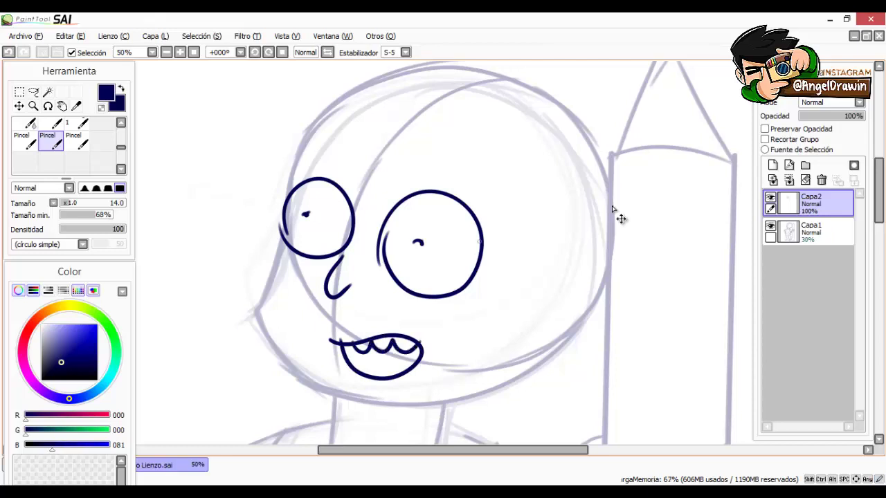
{"action": "key", "text": "ctrl+z"}
{"action": "key", "text": "ctrl+z"}
{"action": "key", "text": "ctrl+z"}
{"action": "key", "text": "ctrl+z"}
{"action": "key", "text": "ctrl+z"}
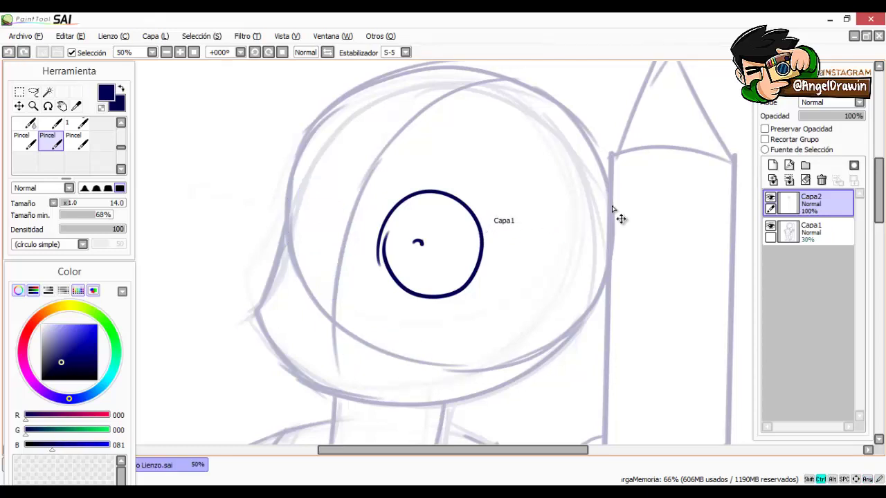
{"action": "key", "text": "ctrl+z"}
{"action": "key", "text": "ctrl+z"}
- Sketch a trial face with small solid-filled round eyes and a wavy two-arc mouth, and undo it
{"action": "mouse_move", "coordinate": [404, 261]}
{"action": "left_mouse_down"}
{"action": "mouse_move", "coordinate": [433, 239]}
{"action": "mouse_move", "coordinate": [399, 277]}
{"action": "mouse_move", "coordinate": [406, 239]}
{"action": "left_mouse_up"}
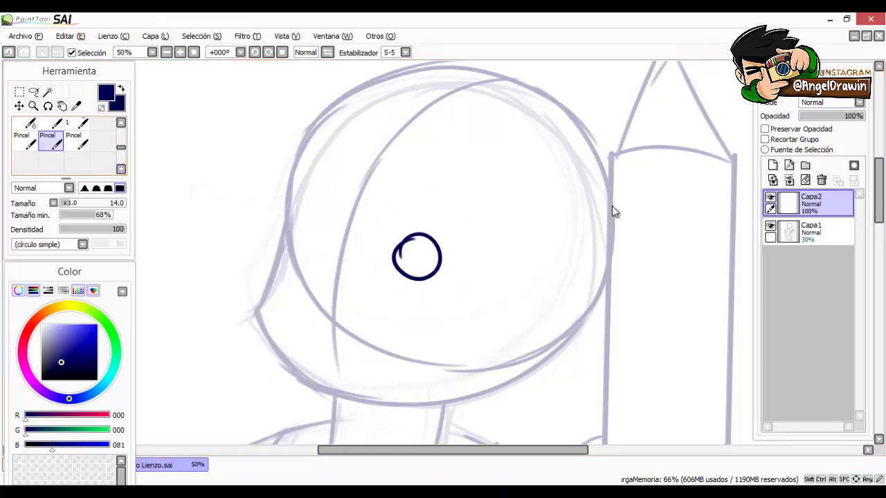
{"action": "left_click_drag", "start_coordinate": [121, 148], "coordinate": [121, 145]}
{"action": "left_click", "coordinate": [81, 122]}
{"action": "left_click", "coordinate": [417, 256]}
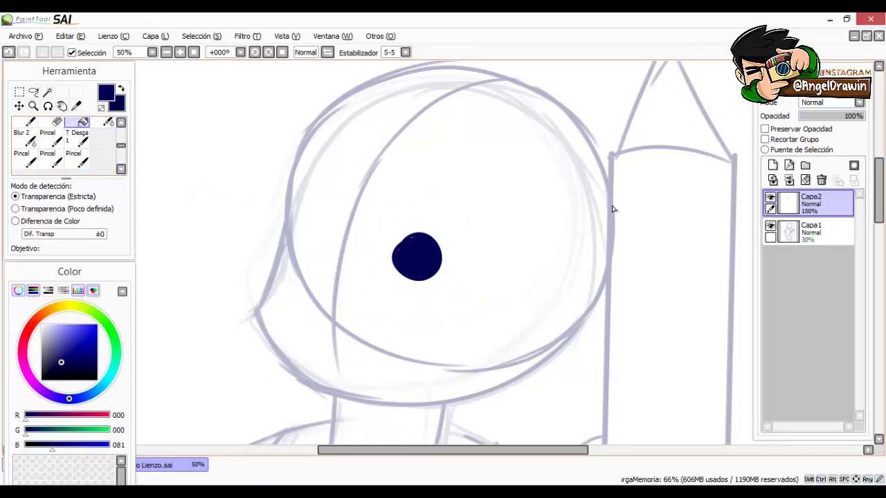
{"action": "left_click", "coordinate": [47, 158]}
{"action": "mouse_move", "coordinate": [297, 215]}
{"action": "left_mouse_down"}
{"action": "mouse_move", "coordinate": [339, 216]}
{"action": "mouse_move", "coordinate": [304, 250]}
{"action": "left_mouse_up"}
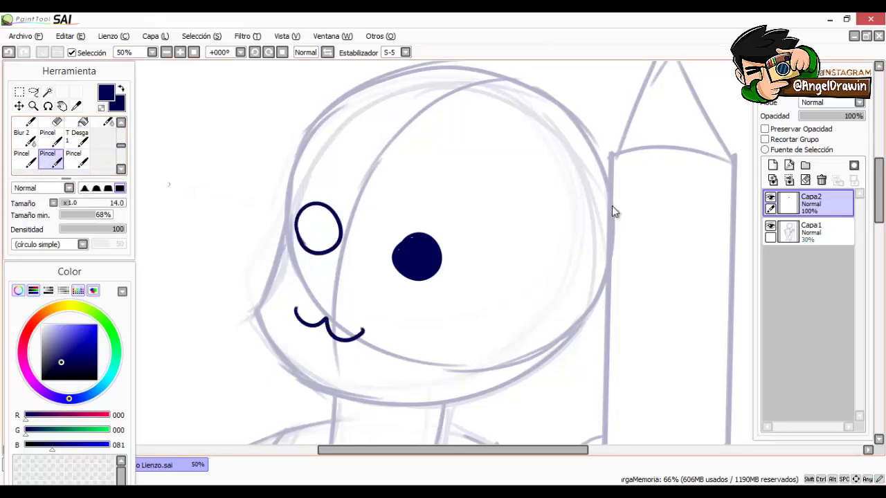
{"action": "key", "text": "f"}
{"action": "left_click", "coordinate": [318, 229]}
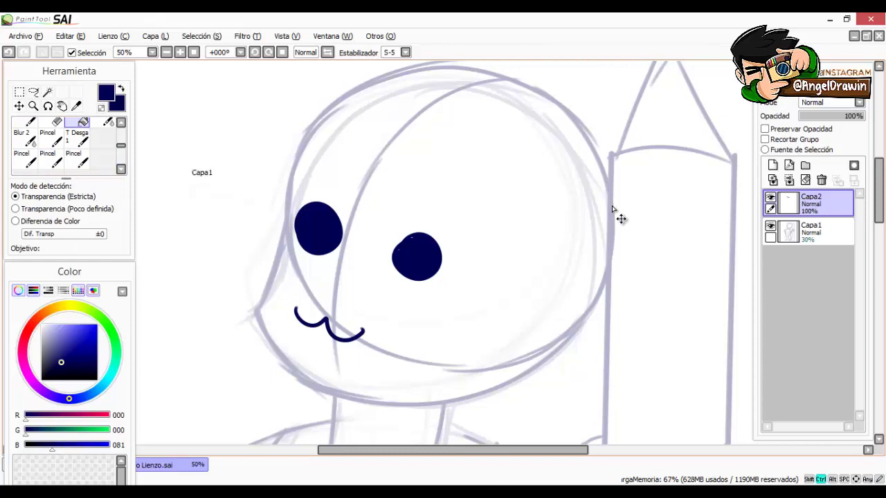
{"action": "key", "text": "ctrl+z"}
{"action": "key", "text": "ctrl+z"}
{"action": "key", "text": "ctrl+z"}
{"action": "key", "text": "ctrl+z"}
{"action": "key", "text": "ctrl+z"}
{"action": "key", "text": "ctrl+z"}
- Draw a curved eye-level guideline across the head on Capa1 with the pencil brush
{"action": "key", "text": "b"}
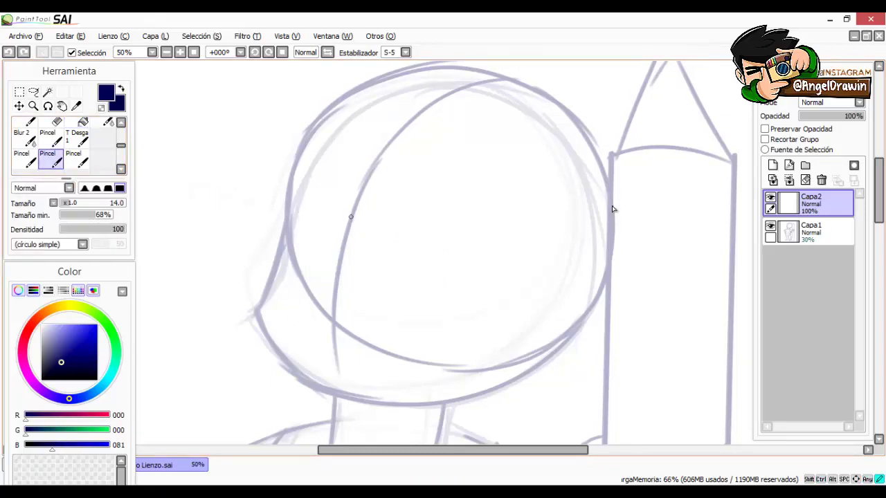
{"action": "left_click_drag", "start_coordinate": [351, 216], "coordinate": [318, 279]}
{"action": "key", "text": "ctrl+z"}
{"action": "left_click", "coordinate": [820, 233]}
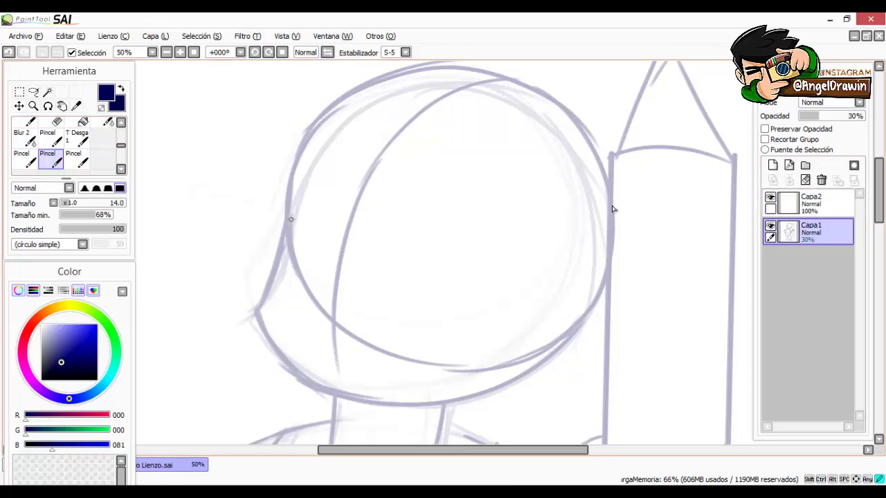
{"action": "left_click_drag", "start_coordinate": [291, 218], "coordinate": [481, 271]}
{"action": "key", "text": "ctrl+z"}
{"action": "mouse_move", "coordinate": [286, 220]}
{"action": "left_mouse_down"}
{"action": "mouse_move", "coordinate": [515, 295]}
{"action": "mouse_move", "coordinate": [577, 296]}
{"action": "left_mouse_up"}
{"action": "left_click_drag", "start_coordinate": [501, 290], "coordinate": [604, 275]}
{"action": "left_click_drag", "start_coordinate": [533, 288], "coordinate": [628, 259]}
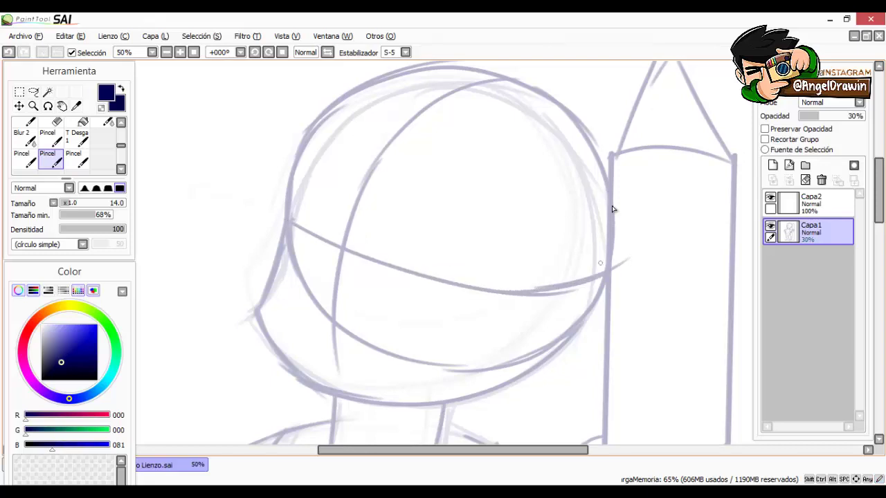
- Draw the nose on Capa2 as one line from the brow along the vertical guide to a rounded tip
{"action": "left_click", "coordinate": [817, 203]}
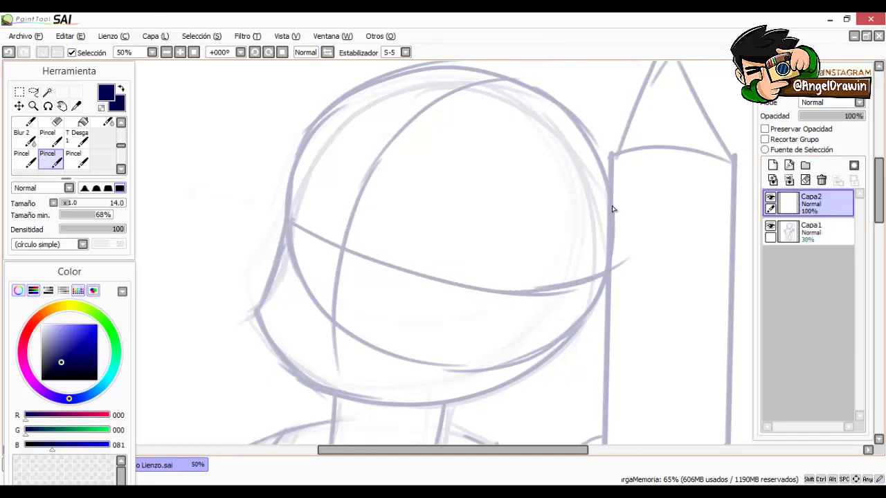
{"action": "mouse_move", "coordinate": [350, 216]}
{"action": "left_mouse_down"}
{"action": "mouse_move", "coordinate": [347, 239]}
{"action": "mouse_move", "coordinate": [314, 268]}
{"action": "left_mouse_up"}
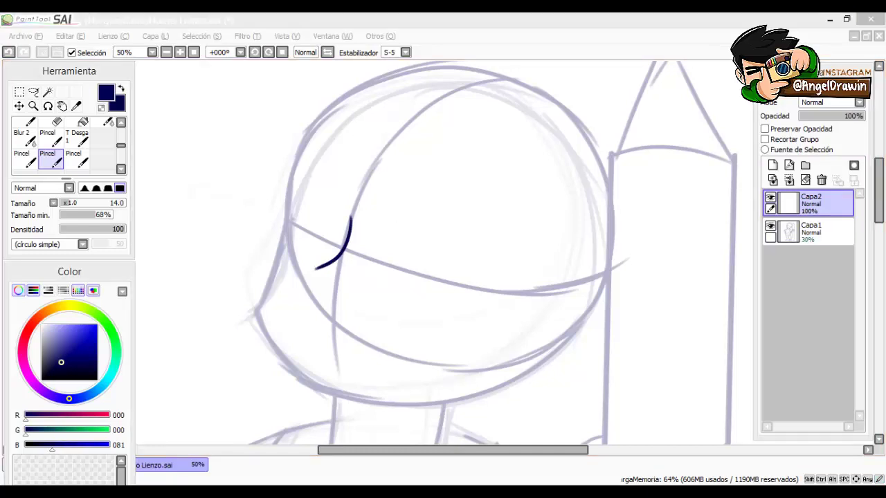
{"action": "left_click", "coordinate": [414, 221]}
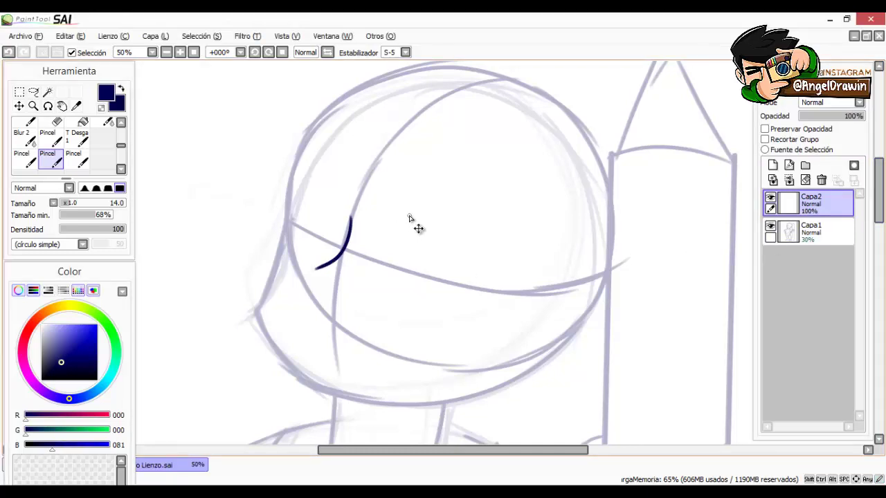
{"action": "key", "text": "ctrl+z"}
{"action": "mouse_move", "coordinate": [353, 207]}
{"action": "left_mouse_down"}
{"action": "mouse_move", "coordinate": [338, 256]}
{"action": "mouse_move", "coordinate": [309, 276]}
{"action": "left_mouse_up"}
{"action": "key", "text": "ctrl+z"}
{"action": "mouse_move", "coordinate": [354, 208]}
{"action": "left_mouse_down"}
{"action": "mouse_move", "coordinate": [338, 254]}
{"action": "mouse_move", "coordinate": [313, 279]}
{"action": "mouse_move", "coordinate": [322, 297]}
{"action": "mouse_move", "coordinate": [352, 302]}
{"action": "left_mouse_up"}
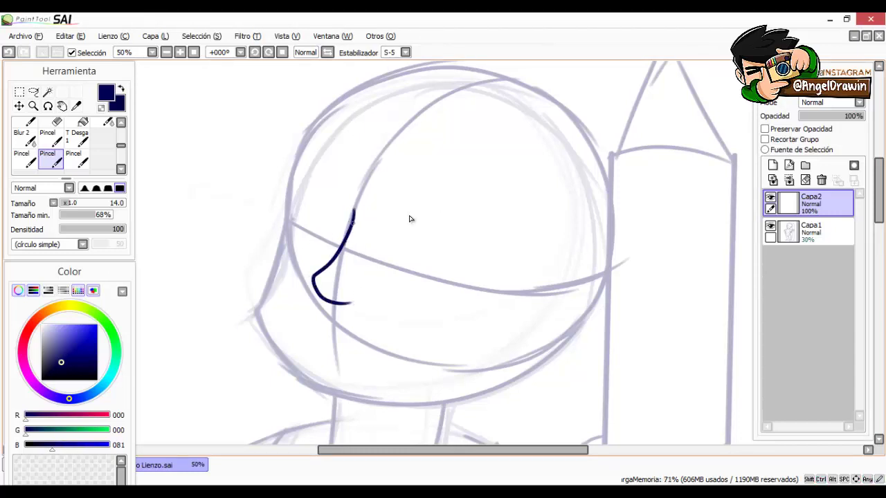
{"action": "key", "text": "ctrl+z"}
{"action": "mouse_move", "coordinate": [354, 210]}
{"action": "left_mouse_down"}
{"action": "mouse_move", "coordinate": [317, 276]}
{"action": "mouse_move", "coordinate": [325, 295]}
{"action": "mouse_move", "coordinate": [351, 296]}
{"action": "left_mouse_up"}
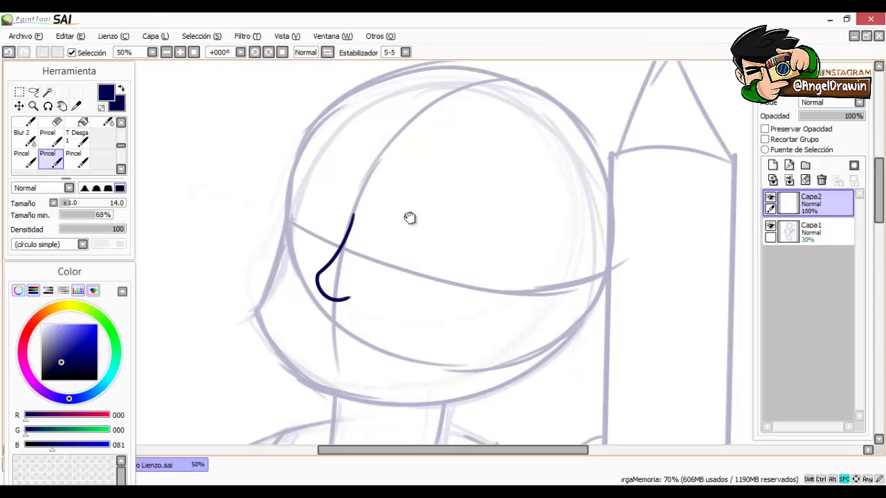
- Enlarge the nose downward and outward with a transform, and try a curved nostril beside its tip
{"action": "left_click_drag", "start_coordinate": [369, 303], "coordinate": [352, 262]}
{"action": "scroll", "coordinate": [409, 218], "scroll_direction": "up", "scroll_amount": 2}
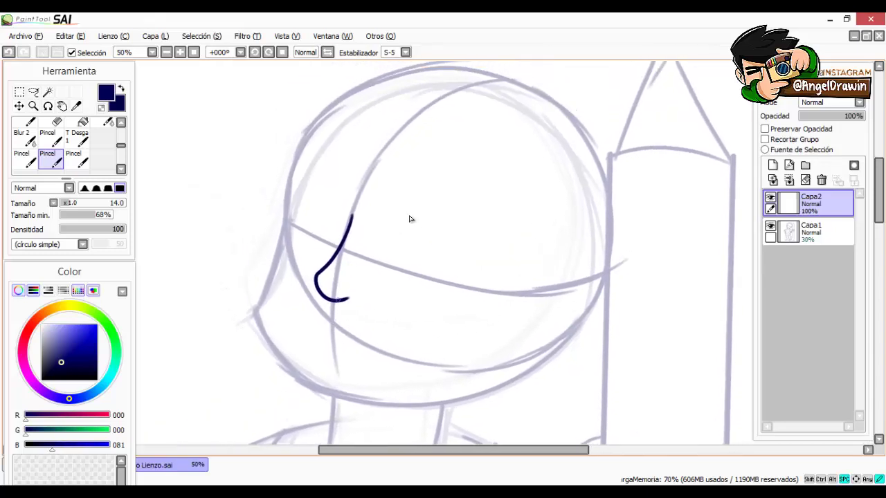
{"action": "key", "text": "ctrl+t"}
{"action": "left_click_drag", "start_coordinate": [314, 303], "coordinate": [307, 317]}
{"action": "left_click_drag", "start_coordinate": [409, 216], "coordinate": [405, 214]}
{"action": "key", "text": "Return"}
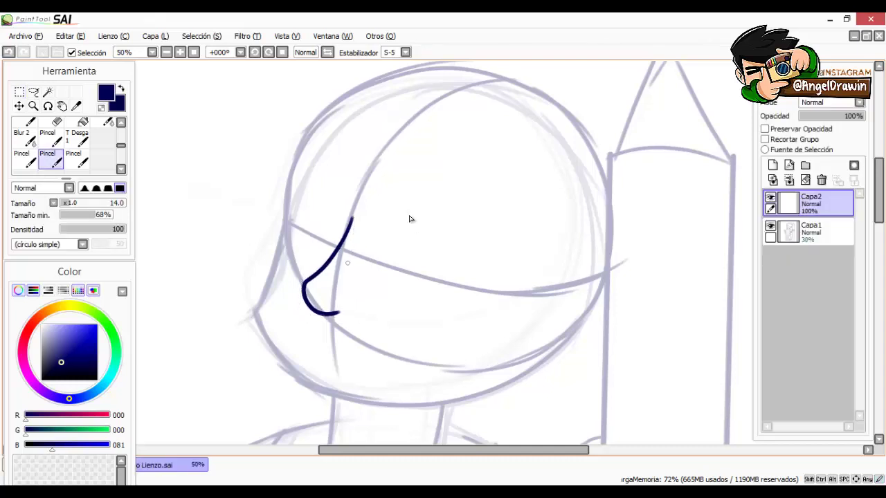
{"action": "mouse_move", "coordinate": [333, 299]}
{"action": "left_mouse_down"}
{"action": "mouse_move", "coordinate": [322, 294]}
{"action": "mouse_move", "coordinate": [357, 291]}
{"action": "mouse_move", "coordinate": [339, 303]}
{"action": "left_mouse_up"}
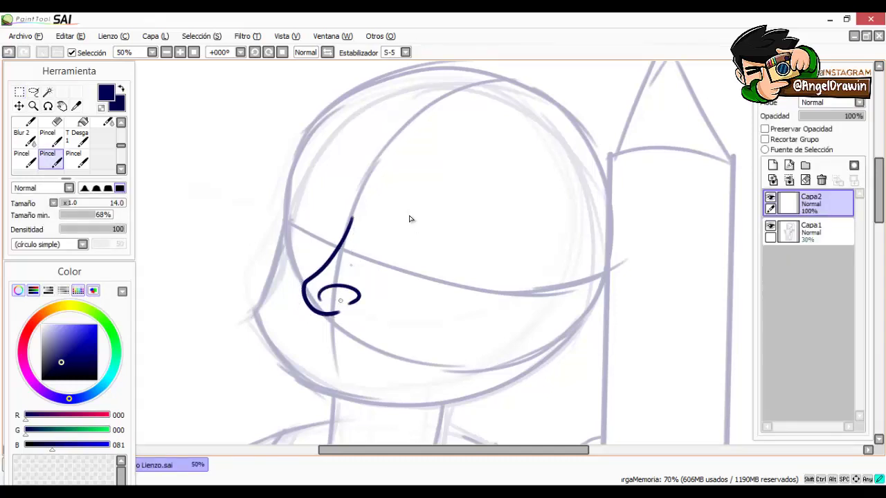
{"action": "key", "text": "ctrl+z"}
- Outline the far eye against the nose bridge, and the near eye as a rounded shape on the eye guideline
{"action": "key", "text": "space"}
{"action": "left_click_drag", "start_coordinate": [380, 202], "coordinate": [367, 214]}
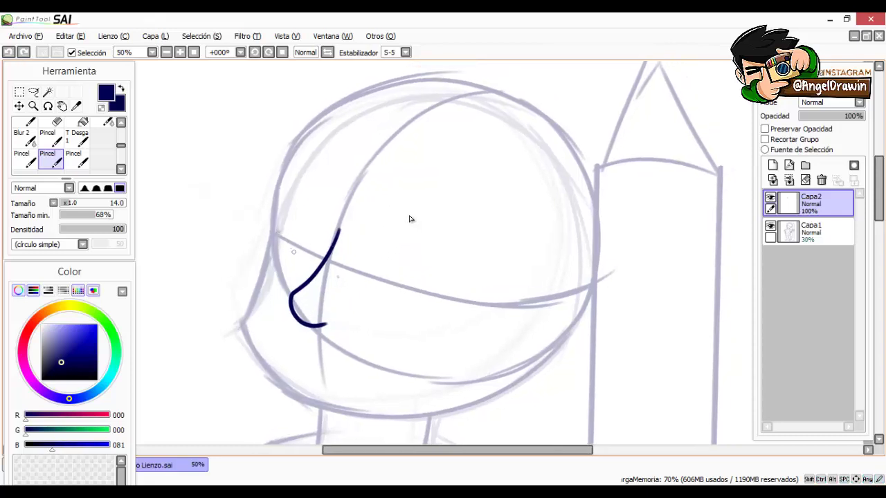
{"action": "mouse_move", "coordinate": [309, 272]}
{"action": "left_mouse_down"}
{"action": "mouse_move", "coordinate": [275, 245]}
{"action": "mouse_move", "coordinate": [302, 222]}
{"action": "mouse_move", "coordinate": [339, 233]}
{"action": "left_mouse_up"}
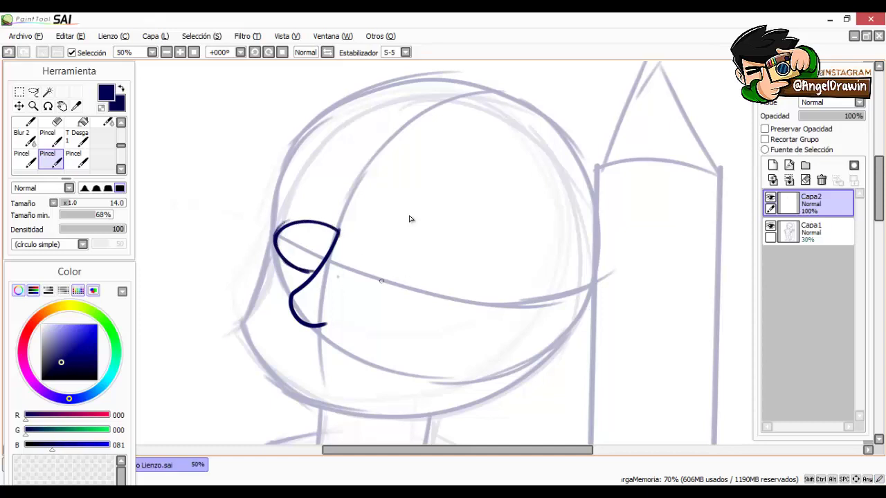
{"action": "mouse_move", "coordinate": [370, 292]}
{"action": "left_mouse_down"}
{"action": "mouse_move", "coordinate": [372, 256]}
{"action": "mouse_move", "coordinate": [368, 266]}
{"action": "mouse_move", "coordinate": [386, 243]}
{"action": "mouse_move", "coordinate": [443, 251]}
{"action": "mouse_move", "coordinate": [463, 276]}
{"action": "mouse_move", "coordinate": [457, 305]}
{"action": "mouse_move", "coordinate": [431, 316]}
{"action": "mouse_move", "coordinate": [399, 315]}
{"action": "mouse_move", "coordinate": [363, 285]}
{"action": "mouse_move", "coordinate": [405, 309]}
{"action": "left_mouse_up"}
{"action": "key", "text": "ctrl+z"}
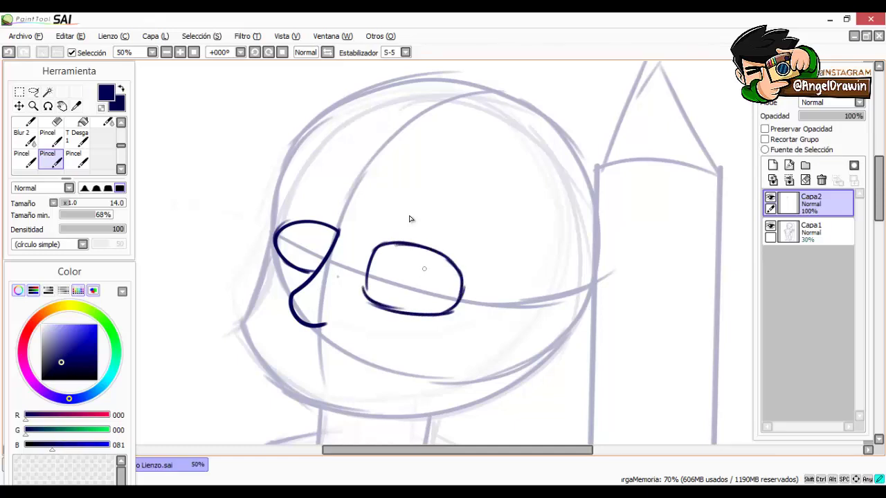
- Try small round pupils in the centre of the near and far eyes
{"action": "left_click_drag", "start_coordinate": [424, 269], "coordinate": [416, 289]}
{"action": "mouse_move", "coordinate": [409, 282]}
{"action": "left_mouse_down"}
{"action": "mouse_move", "coordinate": [440, 284]}
{"action": "mouse_move", "coordinate": [413, 280]}
{"action": "mouse_move", "coordinate": [427, 293]}
{"action": "mouse_move", "coordinate": [414, 282]}
{"action": "left_mouse_up"}
{"action": "key", "text": "ctrl+z"}
{"action": "left_click", "coordinate": [419, 289]}
{"action": "key", "text": "ctrl+z"}
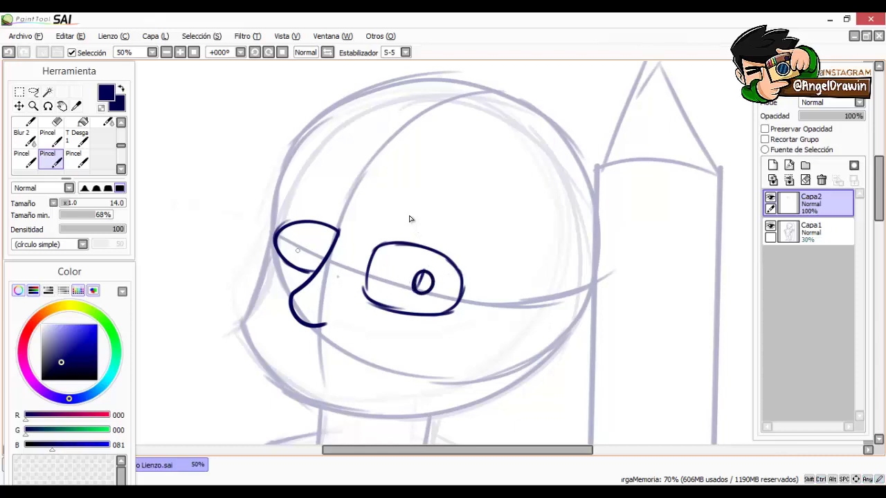
{"action": "left_click_drag", "start_coordinate": [324, 236], "coordinate": [314, 261]}
{"action": "key", "text": "ctrl+z"}
{"action": "key", "text": "ctrl+z"}
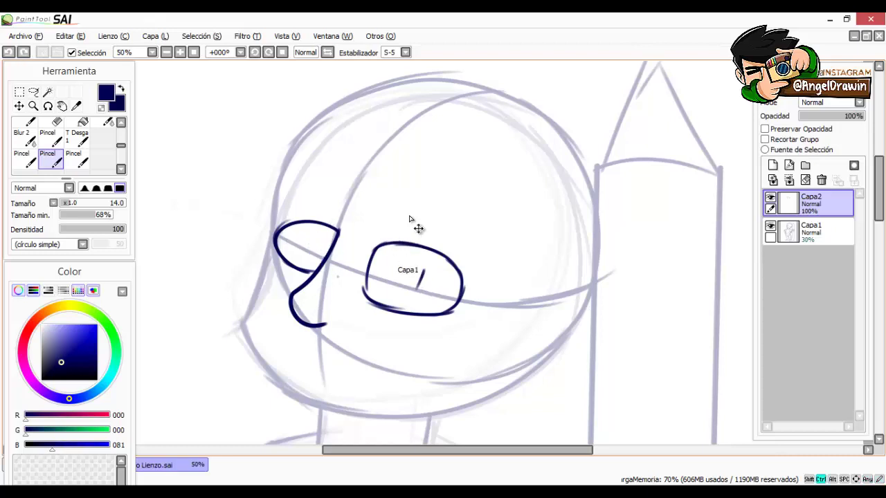
- Try small round pupils against the face-front edge of both eyes for a forward gaze
{"action": "mouse_move", "coordinate": [378, 275]}
{"action": "left_mouse_down"}
{"action": "mouse_move", "coordinate": [381, 263]}
{"action": "mouse_move", "coordinate": [379, 280]}
{"action": "left_mouse_up"}
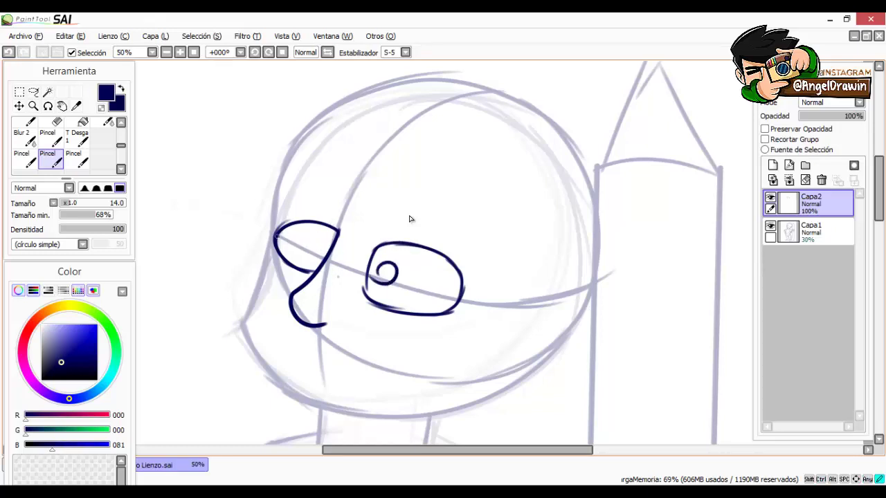
{"action": "mouse_move", "coordinate": [277, 233]}
{"action": "left_mouse_down"}
{"action": "mouse_move", "coordinate": [297, 249]}
{"action": "mouse_move", "coordinate": [279, 240]}
{"action": "left_mouse_up"}
{"action": "key", "text": "ctrl+z"}
{"action": "key", "text": "ctrl+z"}
- Try small pupils against the ear-side edge of both eyes for a backward glance
{"action": "mouse_move", "coordinate": [408, 254]}
{"action": "left_mouse_down"}
{"action": "mouse_move", "coordinate": [429, 252]}
{"action": "mouse_move", "coordinate": [410, 254]}
{"action": "left_mouse_up"}
{"action": "key", "text": "ctrl+z"}
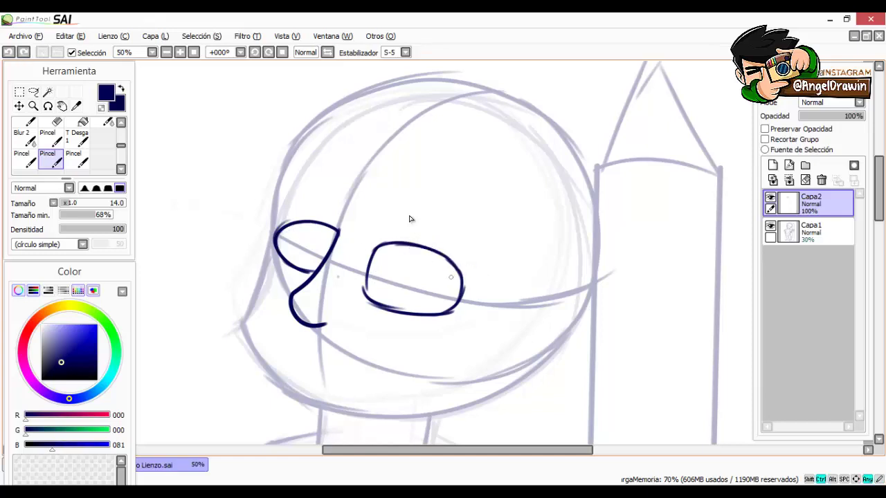
{"action": "left_click_drag", "start_coordinate": [454, 275], "coordinate": [442, 283]}
{"action": "left_click_drag", "start_coordinate": [318, 258], "coordinate": [329, 241]}
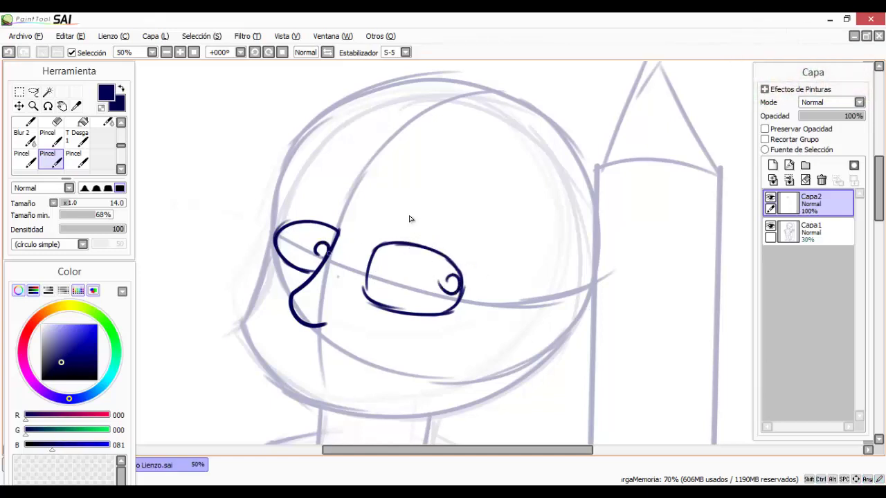
{"action": "key", "text": "ctrl+z"}
{"action": "key", "text": "ctrl+z"}
- Draw a larger oval pupil in the middle of the near eye and one beside the nose bridge in the far eye
{"action": "mouse_move", "coordinate": [406, 291]}
{"action": "left_mouse_down"}
{"action": "mouse_move", "coordinate": [410, 268]}
{"action": "mouse_move", "coordinate": [428, 270]}
{"action": "mouse_move", "coordinate": [432, 288]}
{"action": "mouse_move", "coordinate": [406, 283]}
{"action": "left_mouse_up"}
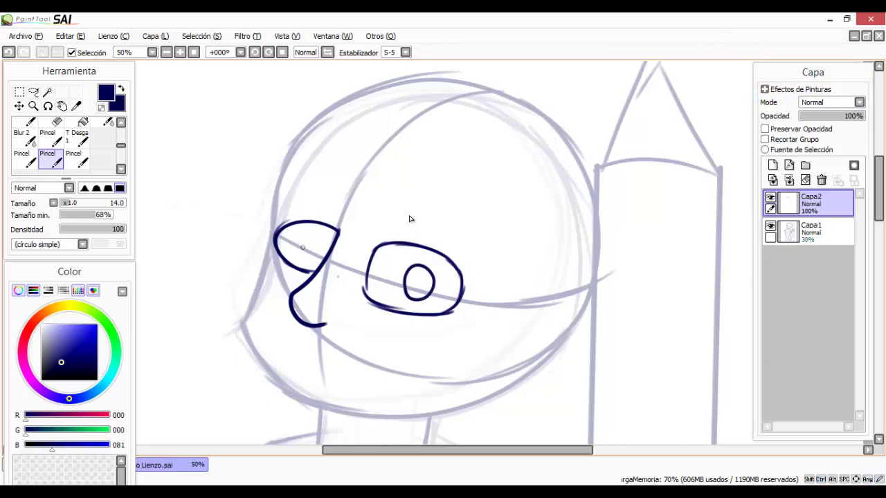
{"action": "mouse_move", "coordinate": [310, 262]}
{"action": "left_mouse_down"}
{"action": "mouse_move", "coordinate": [327, 259]}
{"action": "mouse_move", "coordinate": [331, 243]}
{"action": "left_mouse_up"}
- Draw an open smile below the nose with a curved upper line, a closed lower edge and a creased near corner
{"action": "key", "text": "space"}
{"action": "left_click_drag", "start_coordinate": [410, 219], "coordinate": [390, 184]}
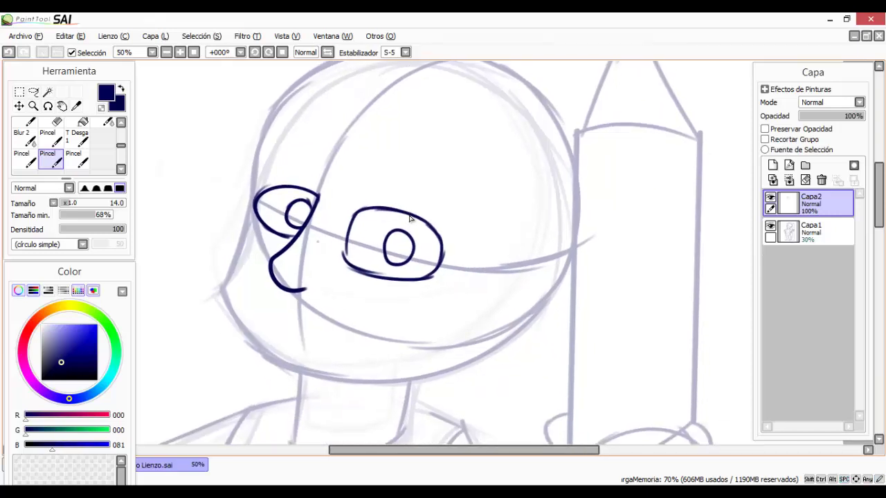
{"action": "mouse_move", "coordinate": [286, 314]}
{"action": "left_mouse_down"}
{"action": "mouse_move", "coordinate": [395, 318]}
{"action": "mouse_move", "coordinate": [412, 307]}
{"action": "left_mouse_up"}
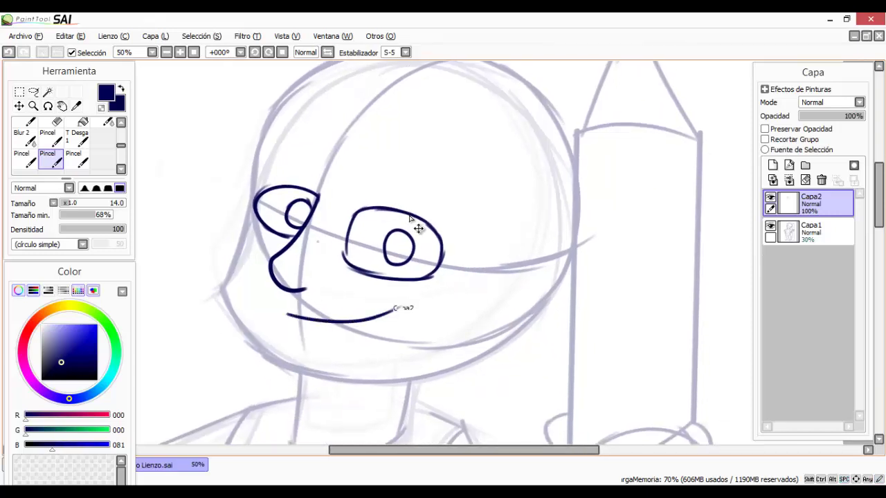
{"action": "key", "text": "ctrl+z"}
{"action": "mouse_move", "coordinate": [287, 317]}
{"action": "left_mouse_down"}
{"action": "mouse_move", "coordinate": [334, 323]}
{"action": "mouse_move", "coordinate": [407, 311]}
{"action": "left_mouse_up"}
{"action": "key", "text": "ctrl+z"}
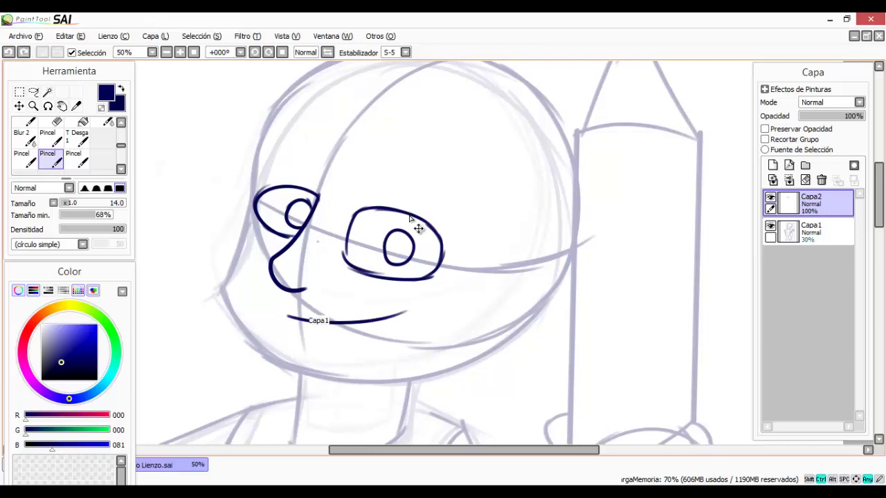
{"action": "mouse_move", "coordinate": [286, 319]}
{"action": "left_mouse_down"}
{"action": "mouse_move", "coordinate": [385, 329]}
{"action": "mouse_move", "coordinate": [406, 317]}
{"action": "mouse_move", "coordinate": [405, 339]}
{"action": "left_mouse_up"}
{"action": "mouse_move", "coordinate": [297, 322]}
{"action": "left_mouse_down"}
{"action": "mouse_move", "coordinate": [299, 353]}
{"action": "mouse_move", "coordinate": [387, 354]}
{"action": "mouse_move", "coordinate": [407, 332]}
{"action": "mouse_move", "coordinate": [352, 358]}
{"action": "left_mouse_up"}
{"action": "key", "text": "ctrl+z"}
{"action": "key", "text": "ctrl+z"}
{"action": "mouse_move", "coordinate": [404, 332]}
{"action": "left_mouse_down"}
{"action": "mouse_move", "coordinate": [366, 355]}
{"action": "mouse_move", "coordinate": [397, 342]}
{"action": "mouse_move", "coordinate": [317, 355]}
{"action": "left_mouse_up"}
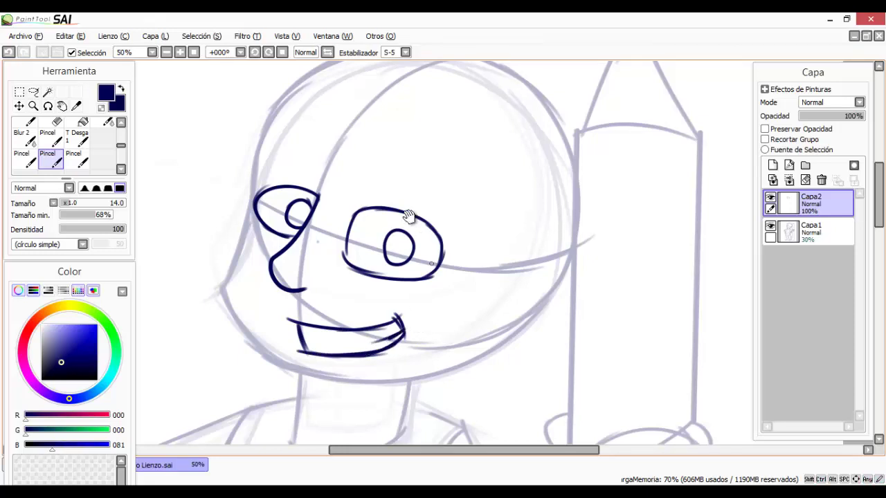
- Draw the ear at the back of the jaw below the eye guideline, with a rounded outer curve and inner folds
{"action": "scroll", "coordinate": [409, 218], "scroll_direction": "up", "scroll_amount": 1}
{"action": "scroll", "coordinate": [409, 216], "scroll_direction": "up", "scroll_amount": 1}
{"action": "left_click_drag", "start_coordinate": [409, 217], "coordinate": [376, 193]}
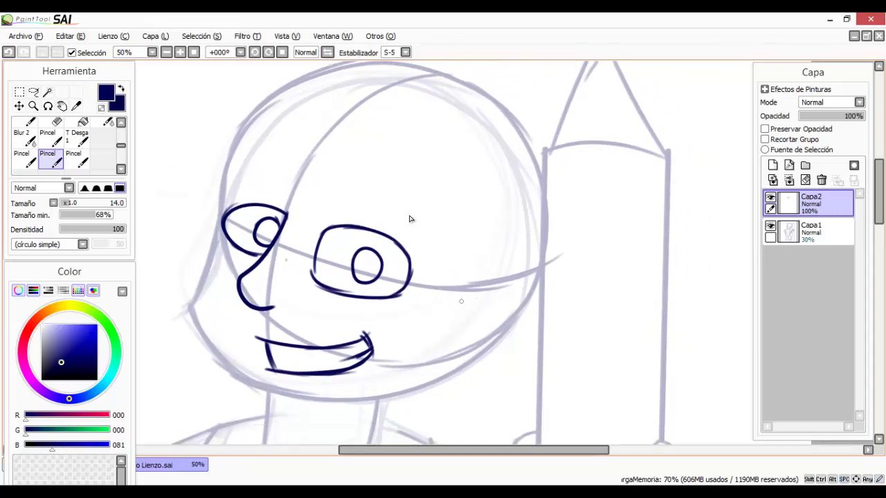
{"action": "mouse_move", "coordinate": [459, 299]}
{"action": "left_mouse_down"}
{"action": "mouse_move", "coordinate": [496, 277]}
{"action": "mouse_move", "coordinate": [515, 279]}
{"action": "left_mouse_up"}
{"action": "key", "text": "ctrl+z"}
{"action": "key", "text": "ctrl+z"}
{"action": "mouse_move", "coordinate": [459, 298]}
{"action": "left_mouse_down"}
{"action": "mouse_move", "coordinate": [483, 279]}
{"action": "mouse_move", "coordinate": [513, 300]}
{"action": "mouse_move", "coordinate": [510, 328]}
{"action": "mouse_move", "coordinate": [515, 301]}
{"action": "mouse_move", "coordinate": [507, 337]}
{"action": "mouse_move", "coordinate": [481, 362]}
{"action": "mouse_move", "coordinate": [453, 356]}
{"action": "mouse_move", "coordinate": [495, 343]}
{"action": "mouse_move", "coordinate": [491, 305]}
{"action": "mouse_move", "coordinate": [473, 319]}
{"action": "left_mouse_up"}
{"action": "key", "text": "ctrl+z"}
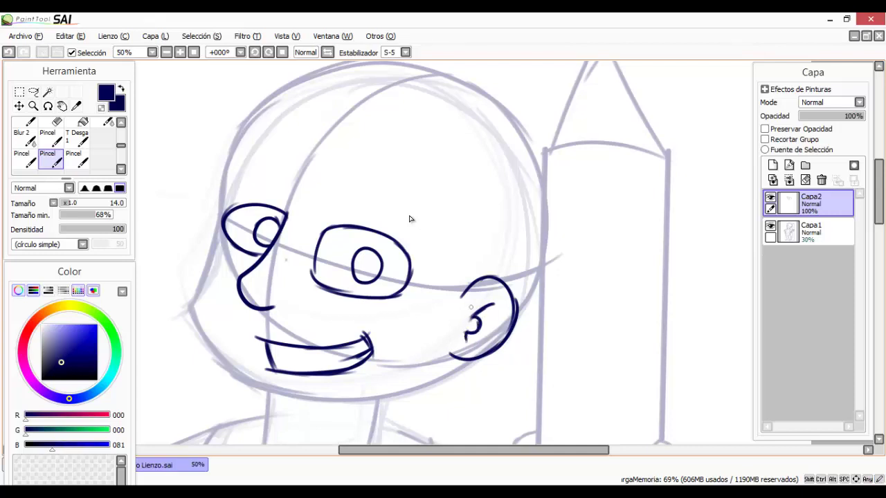
- Trace the far side of the face from the forehead past the far eye down to the cheek
{"action": "key", "text": "space"}
{"action": "left_click_drag", "start_coordinate": [409, 219], "coordinate": [506, 250]}
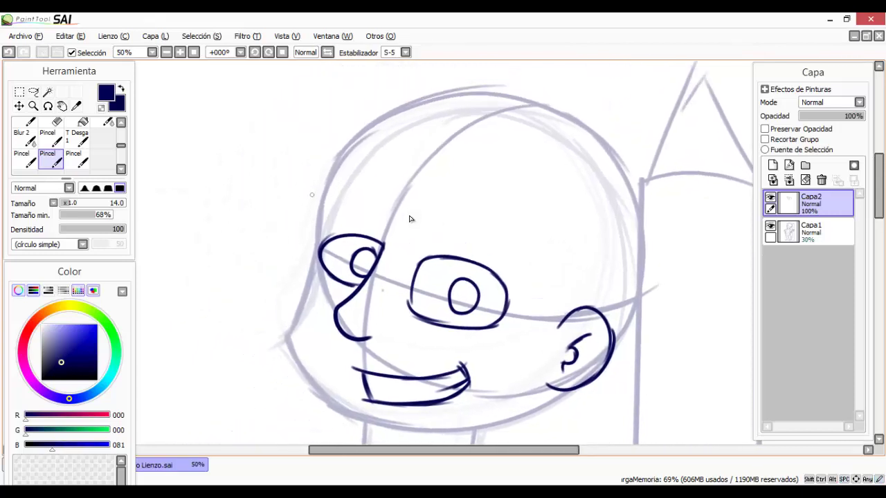
{"action": "left_click_drag", "start_coordinate": [332, 177], "coordinate": [323, 214]}
{"action": "key", "text": "ctrl+z"}
{"action": "left_click_drag", "start_coordinate": [339, 185], "coordinate": [319, 219]}
{"action": "key", "text": "ctrl+z"}
{"action": "left_click_drag", "start_coordinate": [336, 176], "coordinate": [312, 251]}
{"action": "key", "text": "space"}
{"action": "mouse_move", "coordinate": [317, 216]}
{"action": "left_mouse_down"}
{"action": "mouse_move", "coordinate": [316, 240]}
{"action": "mouse_move", "coordinate": [323, 180]}
{"action": "mouse_move", "coordinate": [290, 278]}
{"action": "left_mouse_up"}
{"action": "key", "text": "ctrl+z"}
{"action": "key", "text": "ctrl+z"}
{"action": "mouse_move", "coordinate": [318, 202]}
{"action": "left_mouse_down"}
{"action": "mouse_move", "coordinate": [291, 270]}
{"action": "mouse_move", "coordinate": [320, 327]}
{"action": "left_mouse_up"}
- Draw the jawline from the far cheek under the mouth up to the base of the ear
{"action": "key", "text": "space"}
{"action": "left_click_drag", "start_coordinate": [409, 216], "coordinate": [378, 179]}
{"action": "key", "text": "ctrl+z"}
{"action": "mouse_move", "coordinate": [267, 220]}
{"action": "left_mouse_down"}
{"action": "mouse_move", "coordinate": [261, 250]}
{"action": "mouse_move", "coordinate": [325, 319]}
{"action": "mouse_move", "coordinate": [418, 336]}
{"action": "mouse_move", "coordinate": [480, 331]}
{"action": "mouse_move", "coordinate": [525, 302]}
{"action": "mouse_move", "coordinate": [491, 323]}
{"action": "left_mouse_up"}
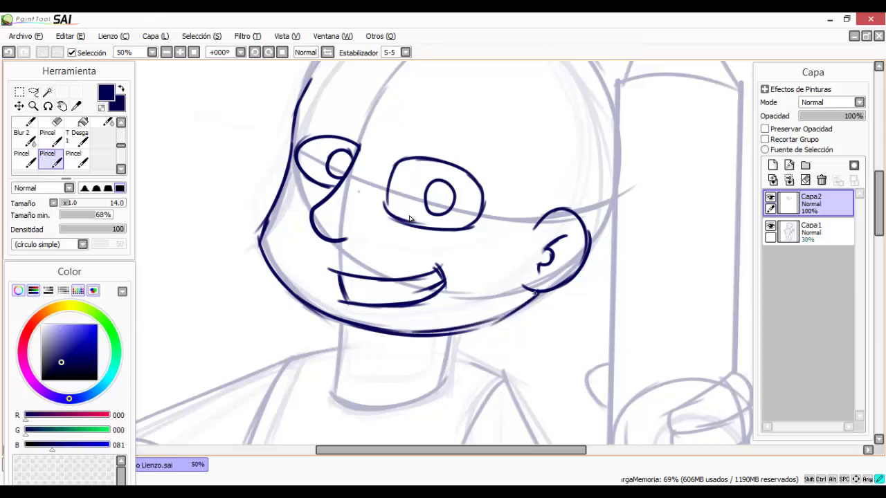
{"action": "mouse_move", "coordinate": [537, 294]}
{"action": "left_mouse_down"}
{"action": "mouse_move", "coordinate": [454, 332]}
{"action": "mouse_move", "coordinate": [343, 336]}
{"action": "left_mouse_up"}
- Erase the doubled strokes along the chin and redraw the lower jawline over the gap
{"action": "key", "text": "e"}
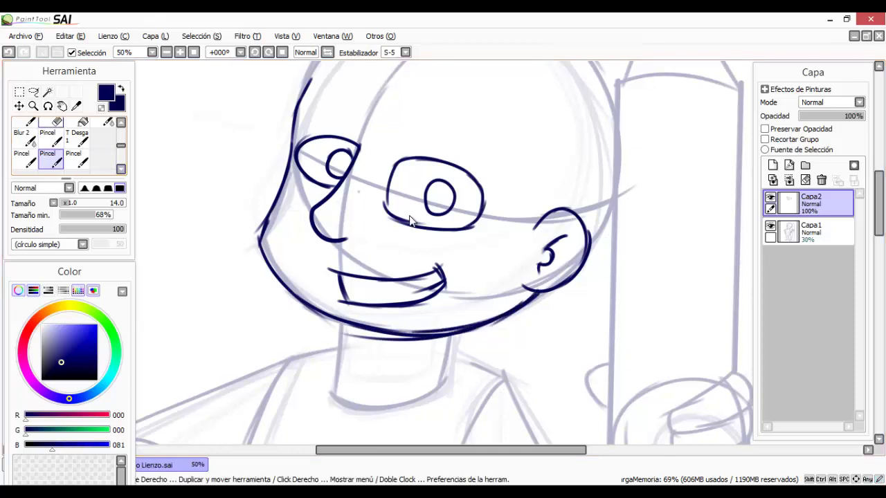
{"action": "mouse_move", "coordinate": [310, 297]}
{"action": "left_mouse_down"}
{"action": "mouse_move", "coordinate": [353, 325]}
{"action": "mouse_move", "coordinate": [424, 336]}
{"action": "mouse_move", "coordinate": [288, 294]}
{"action": "mouse_move", "coordinate": [346, 324]}
{"action": "mouse_move", "coordinate": [429, 334]}
{"action": "left_mouse_up"}
{"action": "key", "text": "n"}
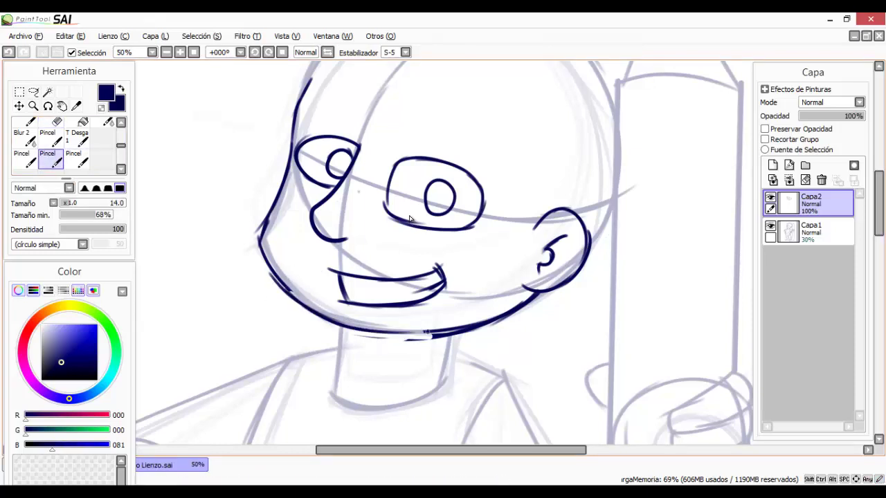
{"action": "left_click_drag", "start_coordinate": [360, 331], "coordinate": [431, 338]}
- Outline a thick arched eyebrow above the near eye and a smaller matching one above the far eye
{"action": "left_click_drag", "start_coordinate": [410, 218], "coordinate": [363, 293]}
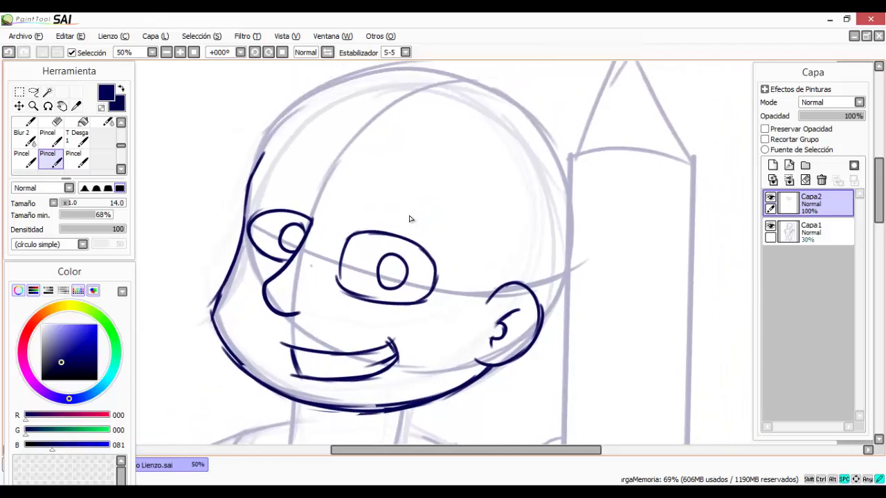
{"action": "left_click_drag", "start_coordinate": [410, 218], "coordinate": [433, 222]}
{"action": "scroll", "coordinate": [409, 219], "scroll_direction": "up", "scroll_amount": 1}
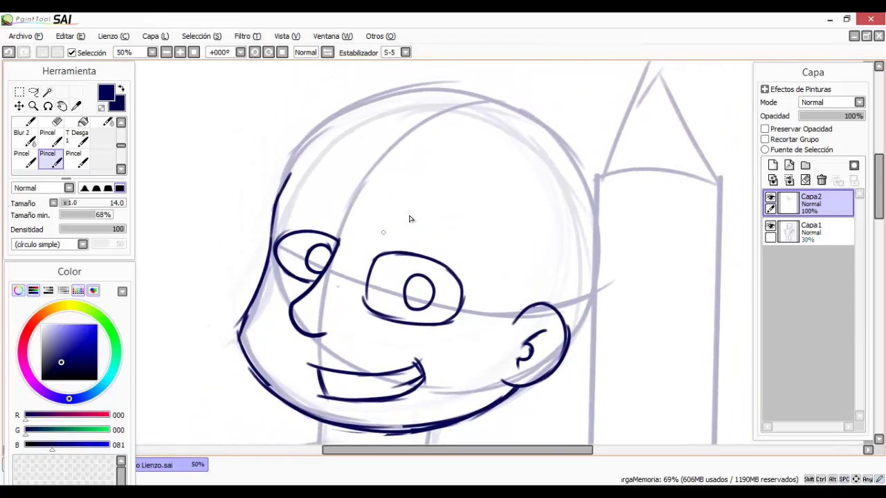
{"action": "mouse_move", "coordinate": [361, 223]}
{"action": "left_mouse_down"}
{"action": "mouse_move", "coordinate": [402, 226]}
{"action": "mouse_move", "coordinate": [376, 242]}
{"action": "mouse_move", "coordinate": [457, 234]}
{"action": "mouse_move", "coordinate": [474, 253]}
{"action": "left_mouse_up"}
{"action": "key", "text": "ctrl+z"}
{"action": "key", "text": "ctrl+z"}
{"action": "key", "text": "ctrl+z"}
{"action": "key", "text": "ctrl+z"}
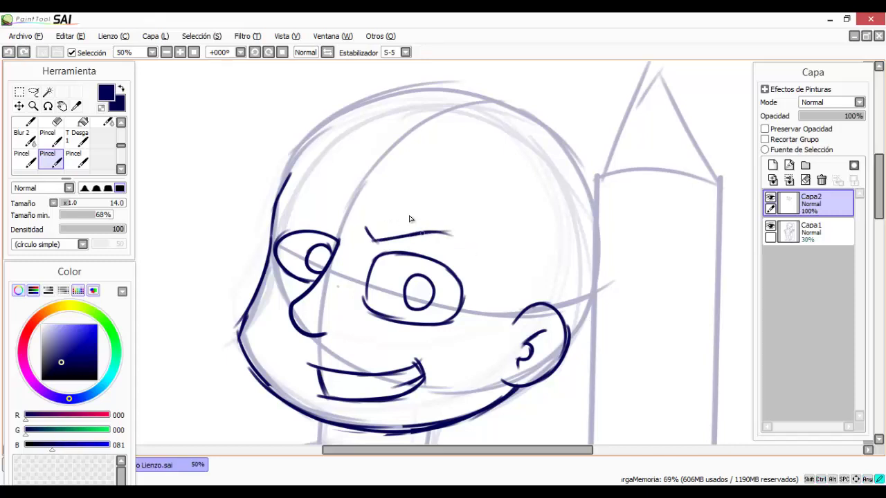
{"action": "left_click_drag", "start_coordinate": [420, 233], "coordinate": [467, 254]}
{"action": "left_click_drag", "start_coordinate": [465, 233], "coordinate": [469, 253]}
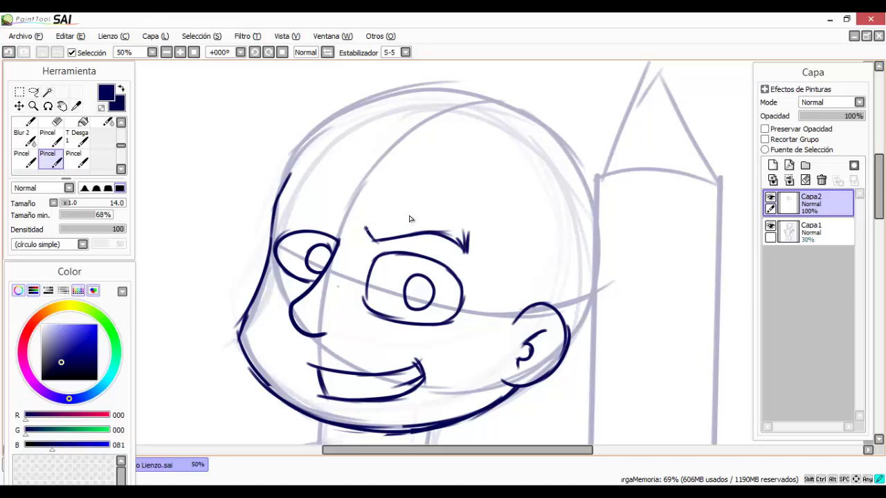
{"action": "mouse_move", "coordinate": [364, 220]}
{"action": "left_mouse_down"}
{"action": "mouse_move", "coordinate": [459, 214]}
{"action": "mouse_move", "coordinate": [468, 233]}
{"action": "left_mouse_up"}
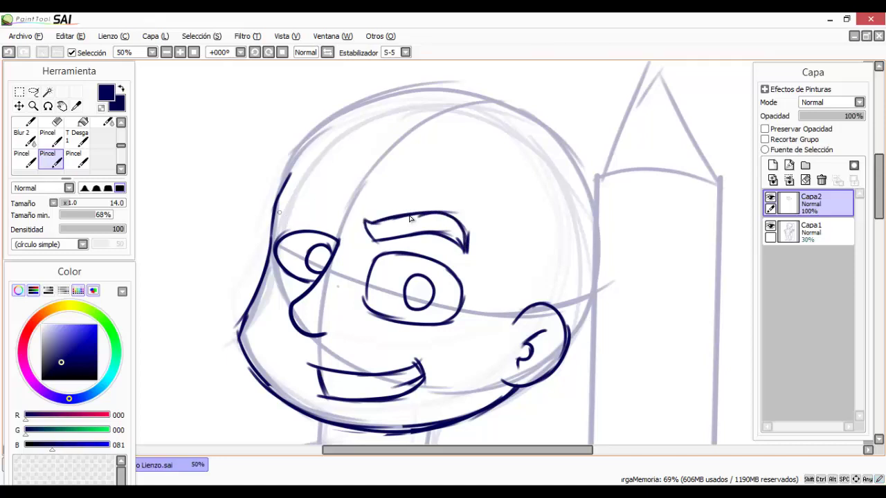
{"action": "mouse_move", "coordinate": [282, 210]}
{"action": "left_mouse_down"}
{"action": "mouse_move", "coordinate": [312, 207]}
{"action": "mouse_move", "coordinate": [340, 222]}
{"action": "mouse_move", "coordinate": [304, 193]}
{"action": "mouse_move", "coordinate": [284, 209]}
{"action": "left_mouse_up"}
- Trace the skull outline from the forehead over the top of the head and down the back toward the ear
{"action": "mouse_move", "coordinate": [409, 218]}
{"action": "left_mouse_down"}
{"action": "mouse_move", "coordinate": [368, 190]}
{"action": "mouse_move", "coordinate": [404, 290]}
{"action": "left_mouse_up"}
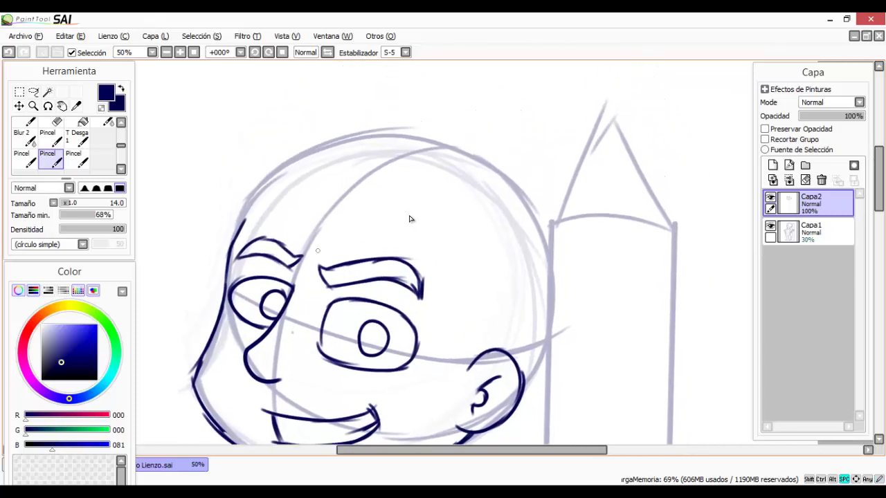
{"action": "mouse_move", "coordinate": [409, 218]}
{"action": "left_mouse_down"}
{"action": "mouse_move", "coordinate": [436, 201]}
{"action": "mouse_move", "coordinate": [370, 151]}
{"action": "mouse_move", "coordinate": [348, 250]}
{"action": "left_mouse_up"}
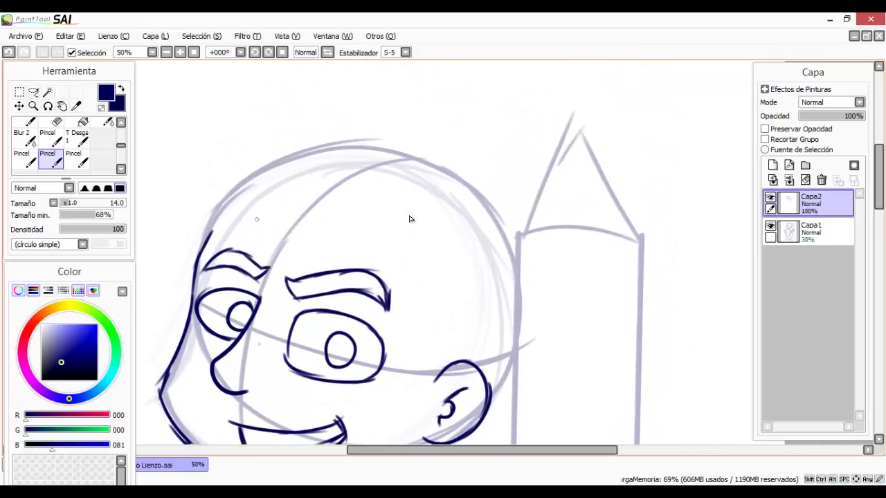
{"action": "mouse_move", "coordinate": [205, 242]}
{"action": "left_mouse_down"}
{"action": "mouse_move", "coordinate": [237, 199]}
{"action": "mouse_move", "coordinate": [280, 167]}
{"action": "mouse_move", "coordinate": [394, 151]}
{"action": "mouse_move", "coordinate": [463, 170]}
{"action": "mouse_move", "coordinate": [490, 208]}
{"action": "left_mouse_up"}
{"action": "mouse_move", "coordinate": [456, 183]}
{"action": "left_mouse_down"}
{"action": "mouse_move", "coordinate": [475, 196]}
{"action": "mouse_move", "coordinate": [510, 253]}
{"action": "mouse_move", "coordinate": [507, 313]}
{"action": "left_mouse_up"}
{"action": "left_click_drag", "start_coordinate": [508, 280], "coordinate": [486, 236]}
{"action": "key", "text": "ctrl+z"}
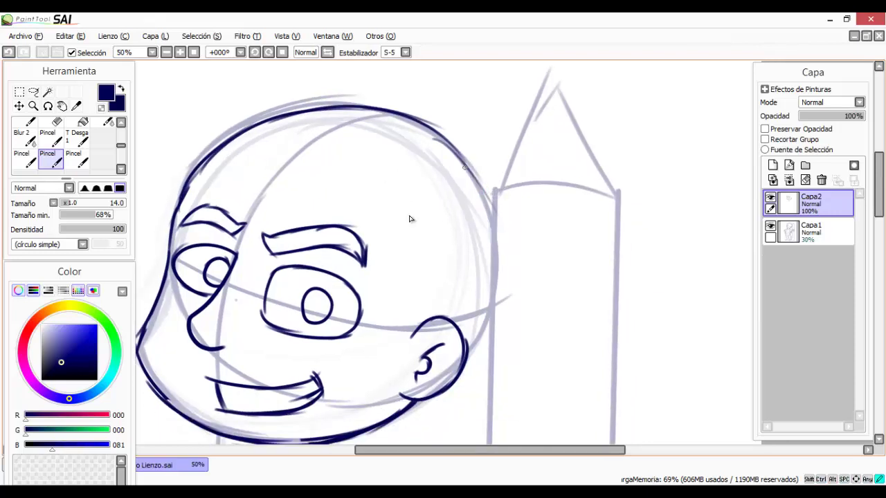
{"action": "left_click_drag", "start_coordinate": [463, 165], "coordinate": [495, 288]}
{"action": "left_click_drag", "start_coordinate": [483, 209], "coordinate": [496, 288]}
- Outline the neck below the jaw with two sides and a curved base, and add a short shoulder line beside it
{"action": "scroll", "coordinate": [531, 181], "scroll_direction": "down", "scroll_amount": 1}
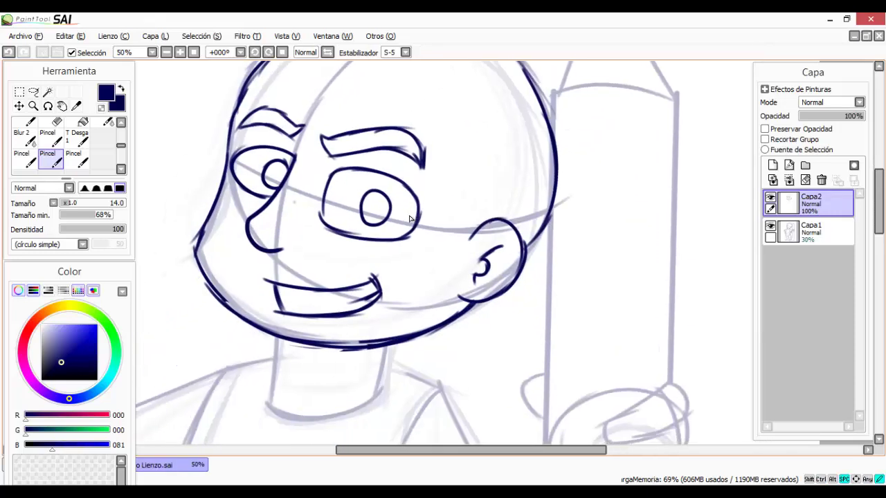
{"action": "scroll", "coordinate": [547, 185], "scroll_direction": "down", "scroll_amount": 2}
{"action": "scroll", "coordinate": [547, 195], "scroll_direction": "up", "scroll_amount": 2}
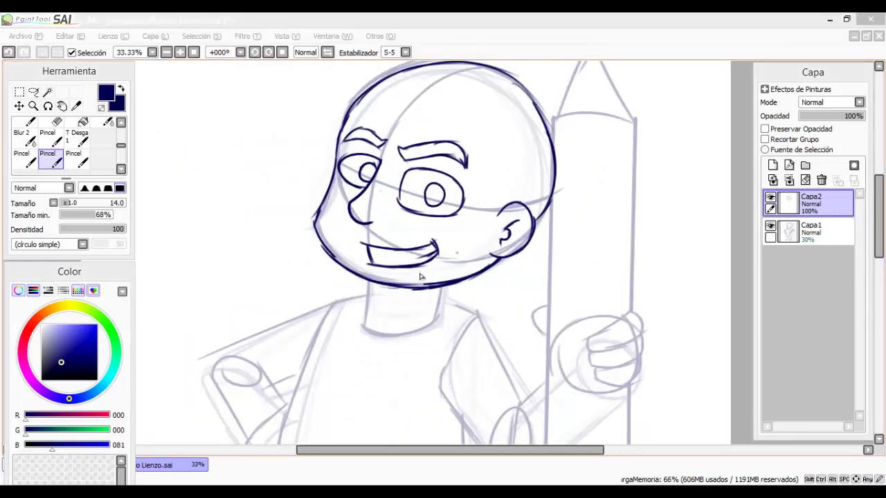
{"action": "left_click", "coordinate": [378, 283]}
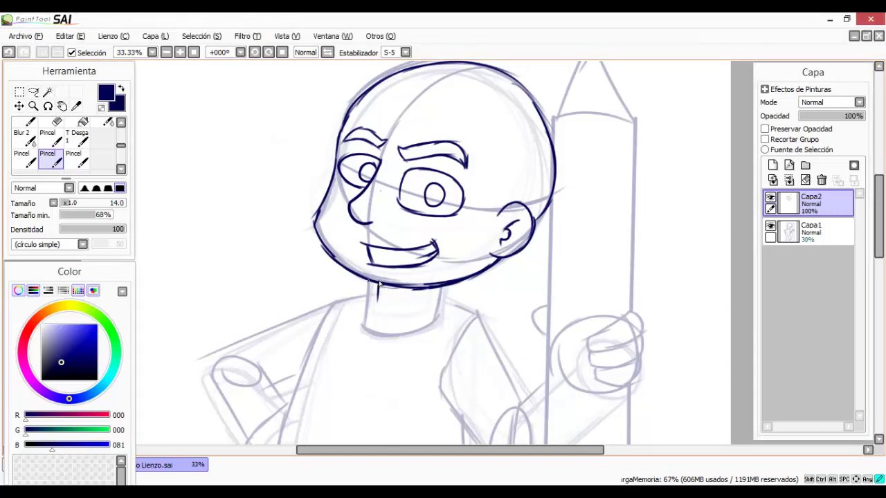
{"action": "key", "text": "ctrl+z"}
{"action": "key", "text": "ctrl+y"}
{"action": "key", "text": "ctrl+z"}
{"action": "key", "text": "ctrl+y"}
{"action": "mouse_move", "coordinate": [443, 285]}
{"action": "left_mouse_down"}
{"action": "mouse_move", "coordinate": [436, 324]}
{"action": "mouse_move", "coordinate": [382, 334]}
{"action": "left_mouse_up"}
{"action": "left_click_drag", "start_coordinate": [366, 309], "coordinate": [363, 332]}
{"action": "mouse_move", "coordinate": [362, 328]}
{"action": "left_mouse_down"}
{"action": "mouse_move", "coordinate": [421, 330]}
{"action": "mouse_move", "coordinate": [423, 285]}
{"action": "mouse_move", "coordinate": [444, 304]}
{"action": "left_mouse_up"}
{"action": "key", "text": "ctrl+z"}
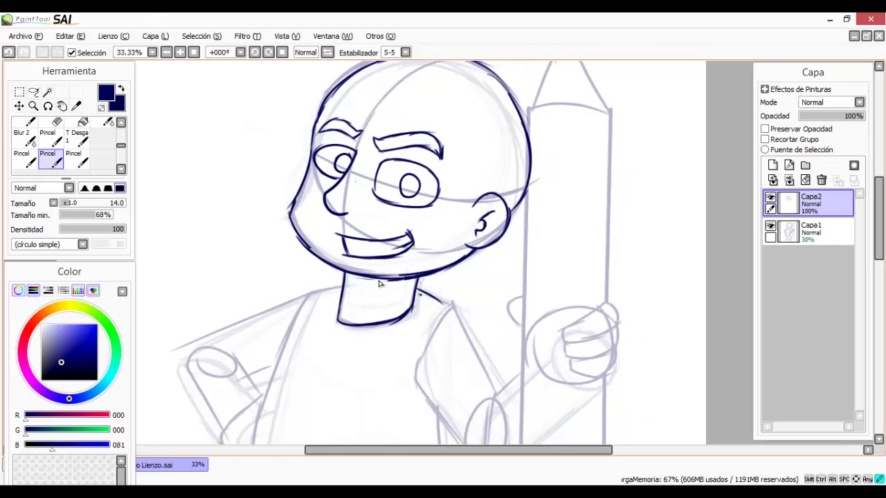
- Save the canvas as Boceto in SAI format in the documents folder
{"action": "mouse_move", "coordinate": [402, 359]}
{"action": "left_mouse_down"}
{"action": "mouse_move", "coordinate": [378, 281]}
{"action": "mouse_move", "coordinate": [392, 238]}
{"action": "left_mouse_up"}
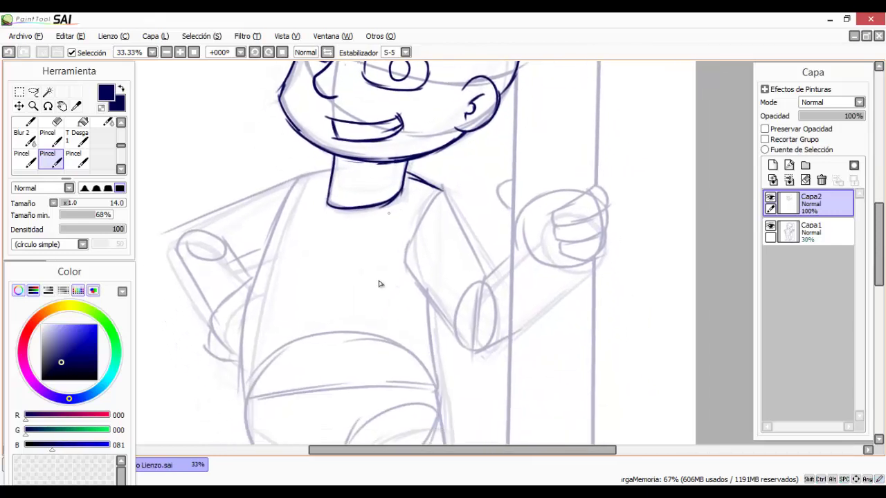
{"action": "scroll", "coordinate": [239, 160], "scroll_direction": "down", "scroll_amount": 2}
{"action": "left_click_drag", "start_coordinate": [253, 158], "coordinate": [266, 185]}
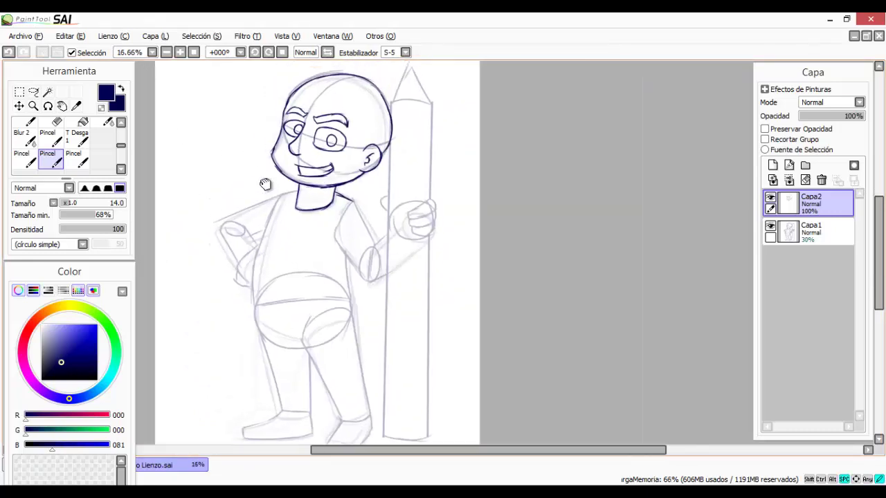
{"action": "left_click", "coordinate": [24, 36]}
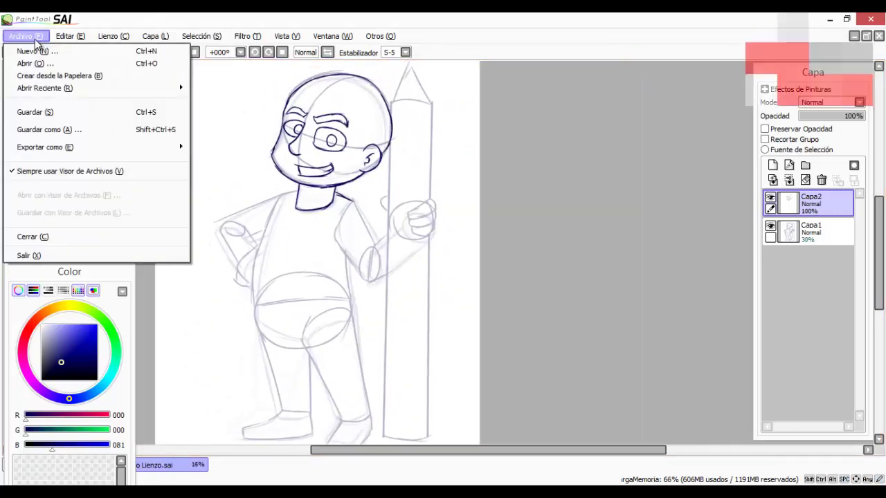
{"action": "left_click", "coordinate": [97, 115]}
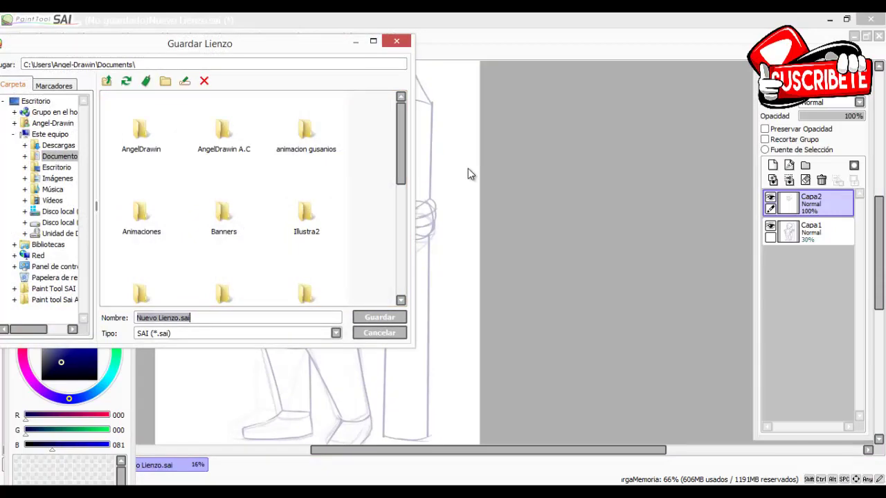
{"action": "type", "text": "Boceto"}
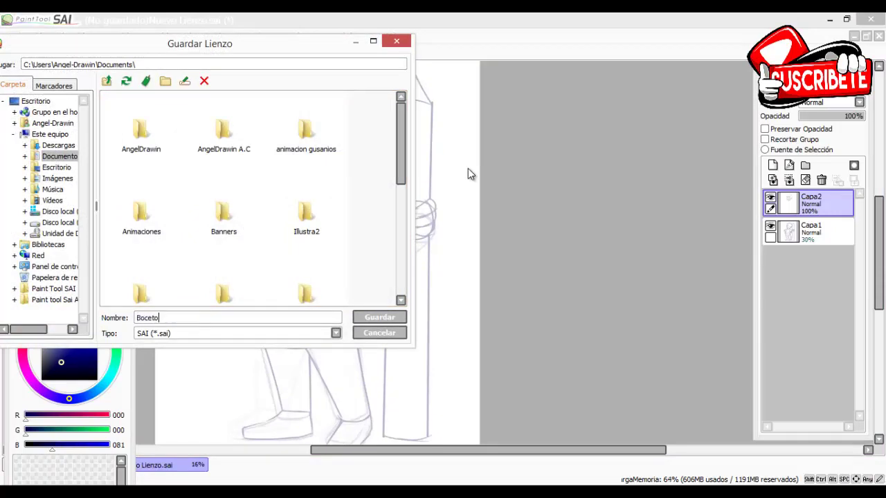
{"action": "left_click", "coordinate": [404, 317]}
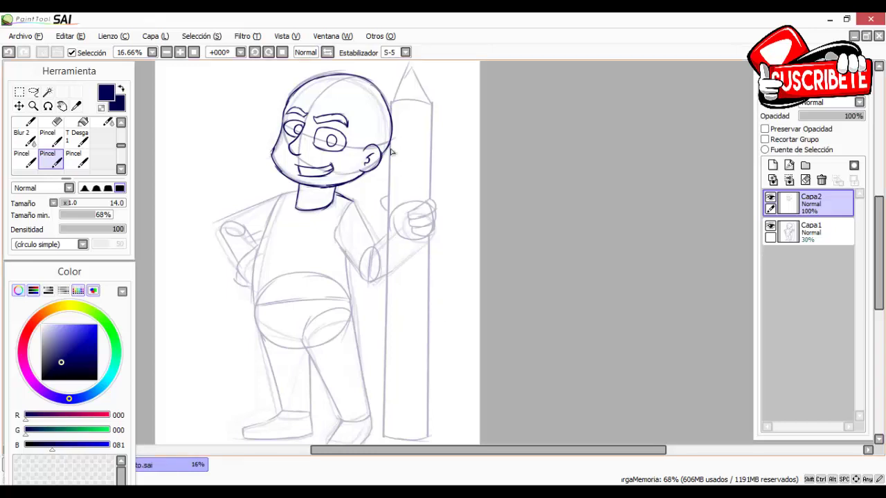
{"action": "scroll", "coordinate": [424, 103], "scroll_direction": "up", "scroll_amount": 1}
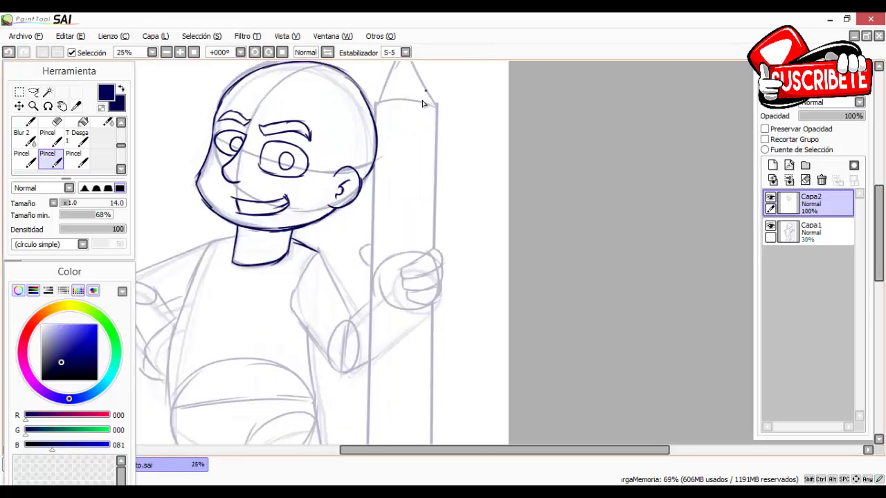
- Undo the last stroke and dismiss the antivirus notification
{"action": "key", "text": "ctrl+z"}
{"action": "left_click_drag", "start_coordinate": [424, 103], "coordinate": [496, 109]}
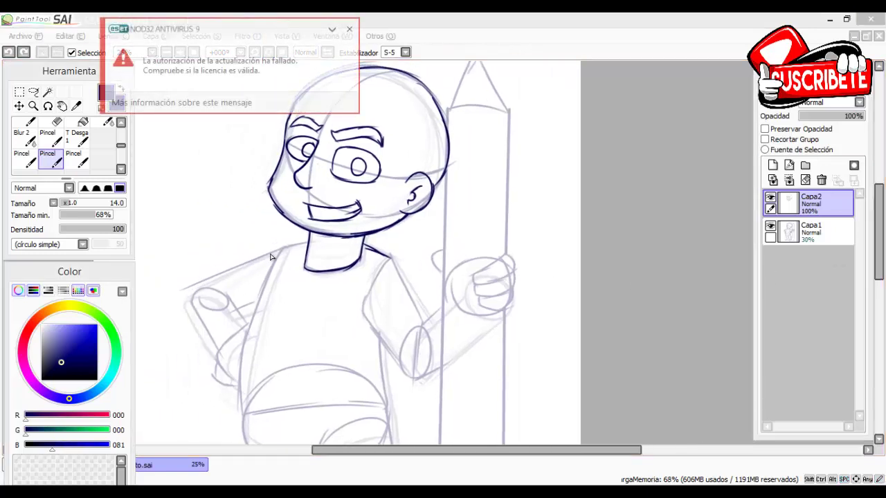
{"action": "left_click", "coordinate": [351, 31]}
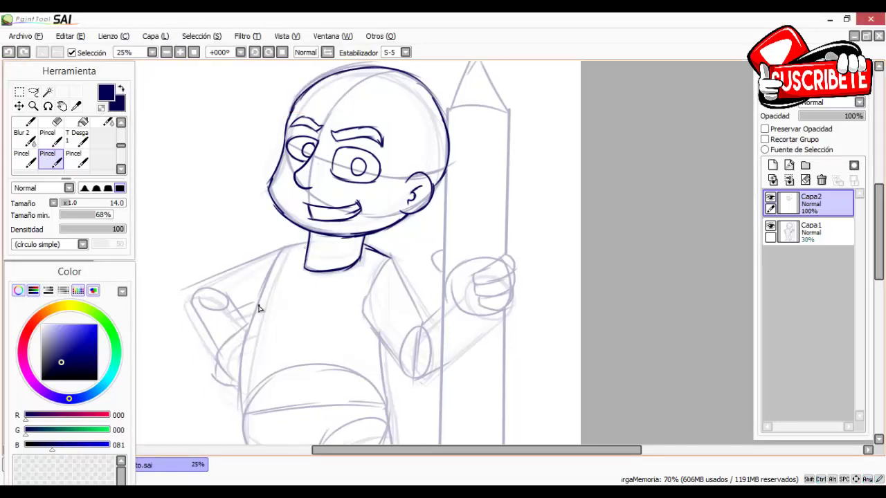
- Draw the two front edges of the open jacket as curved lines from the neck down to the waist
{"action": "left_click_drag", "start_coordinate": [305, 248], "coordinate": [272, 369]}
{"action": "key", "text": "space"}
{"action": "mouse_move", "coordinate": [258, 306]}
{"action": "left_mouse_down"}
{"action": "mouse_move", "coordinate": [269, 233]}
{"action": "mouse_move", "coordinate": [281, 340]}
{"action": "left_mouse_up"}
{"action": "key", "text": "space"}
{"action": "left_click_drag", "start_coordinate": [260, 309], "coordinate": [220, 363]}
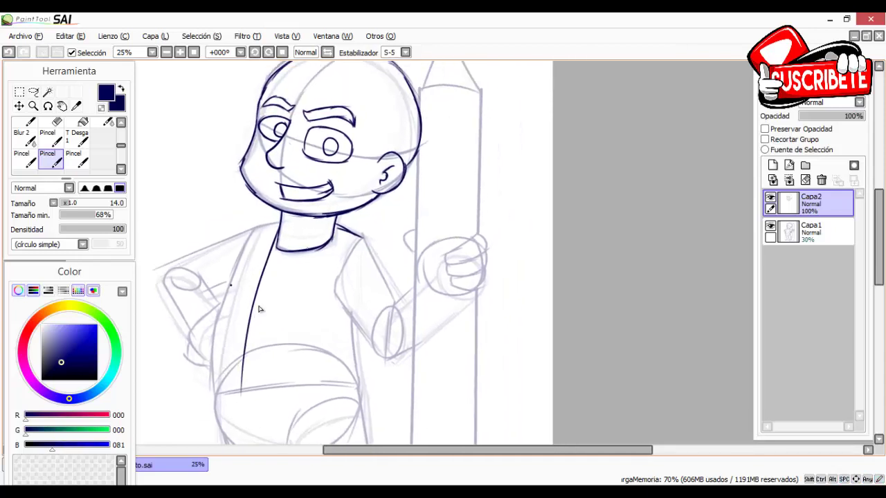
{"action": "left_click_drag", "start_coordinate": [328, 242], "coordinate": [312, 363]}
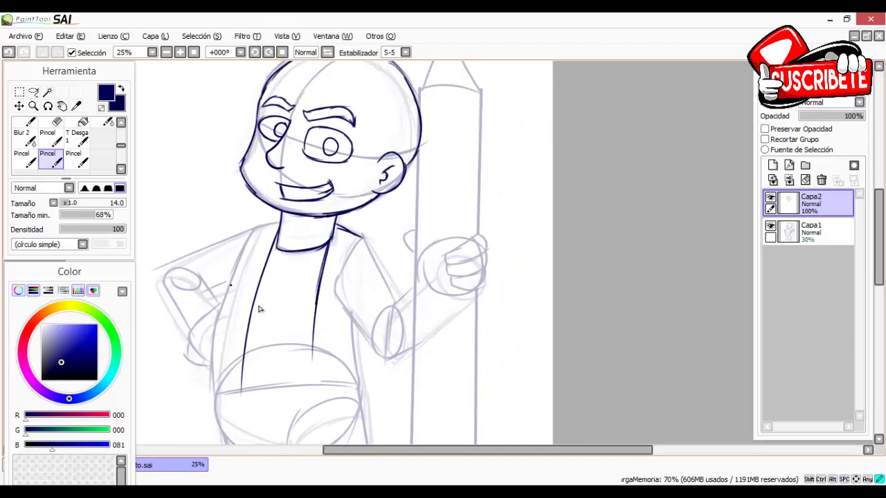
{"action": "left_click_drag", "start_coordinate": [316, 305], "coordinate": [312, 389]}
{"action": "key", "text": "space"}
{"action": "left_click_drag", "start_coordinate": [259, 308], "coordinate": [270, 222]}
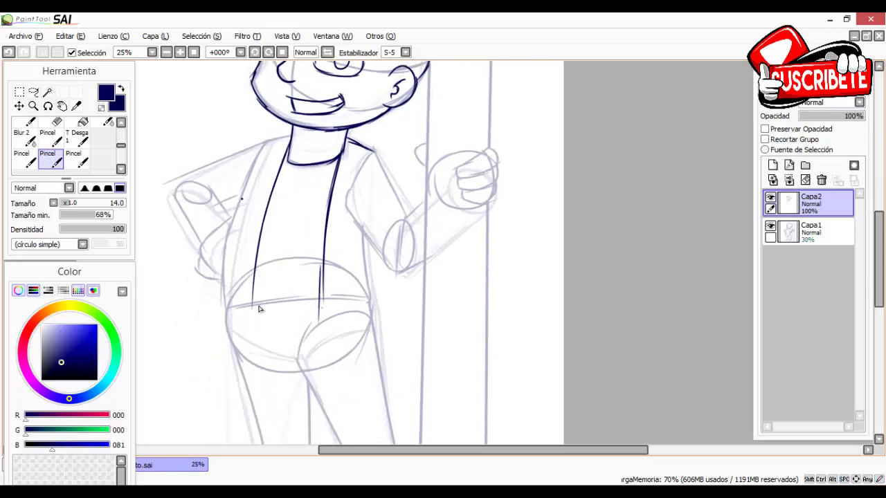
- Draw the shirt hem between the two jacket edges and a short crease just above it
{"action": "key", "text": "ctrl+z"}
{"action": "left_click_drag", "start_coordinate": [253, 284], "coordinate": [328, 281]}
{"action": "key", "text": "ctrl+z"}
{"action": "left_click_drag", "start_coordinate": [259, 308], "coordinate": [293, 365]}
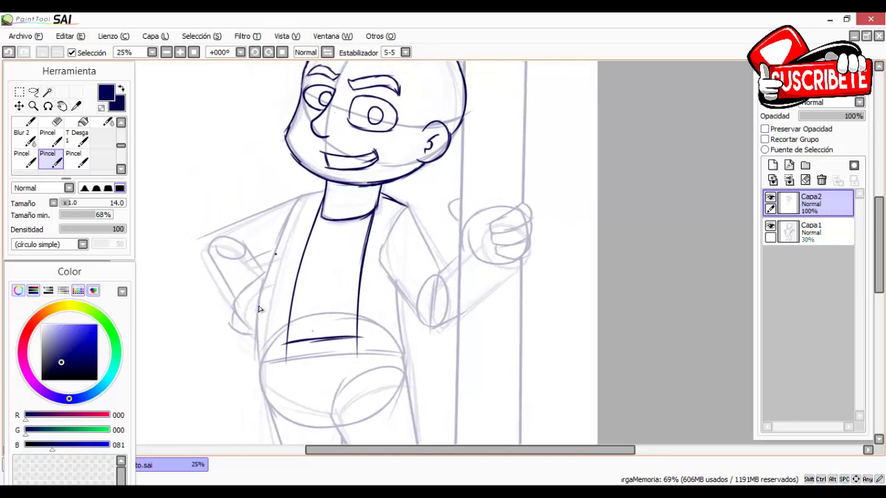
{"action": "left_click_drag", "start_coordinate": [258, 309], "coordinate": [280, 322]}
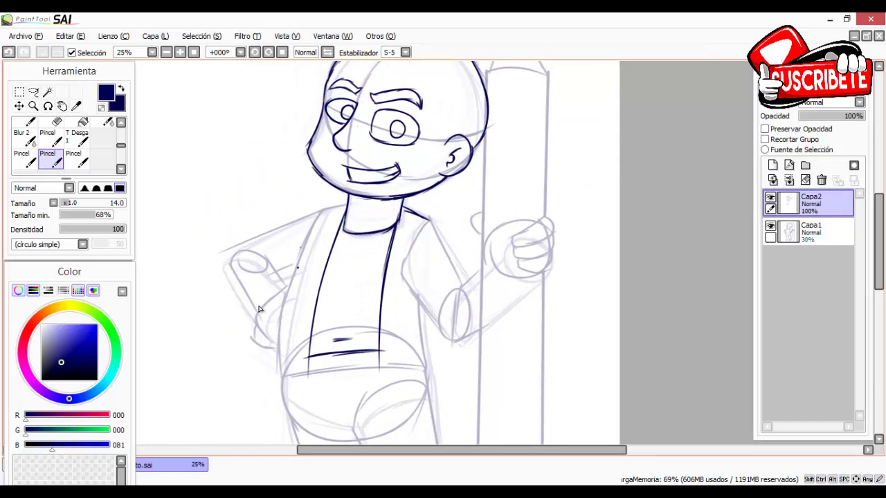
- Draw the jacket's curved outer edge on the hand-on-hip side, from the armpit down to the waist
{"action": "left_click_drag", "start_coordinate": [307, 240], "coordinate": [271, 341]}
{"action": "left_click_drag", "start_coordinate": [284, 297], "coordinate": [273, 348]}
{"action": "key", "text": "ctrl+z"}
{"action": "key", "text": "ctrl+z"}
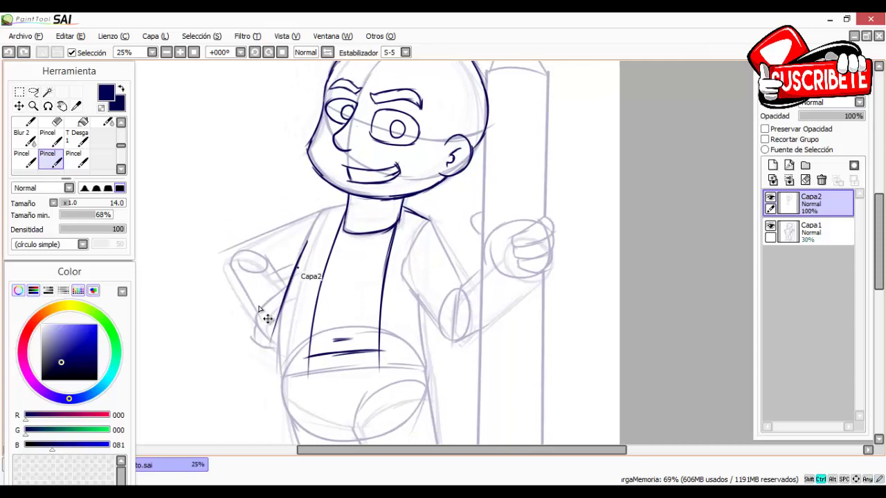
{"action": "left_click_drag", "start_coordinate": [306, 243], "coordinate": [271, 342]}
{"action": "key", "text": "ctrl+z"}
{"action": "key", "text": "ctrl+z"}
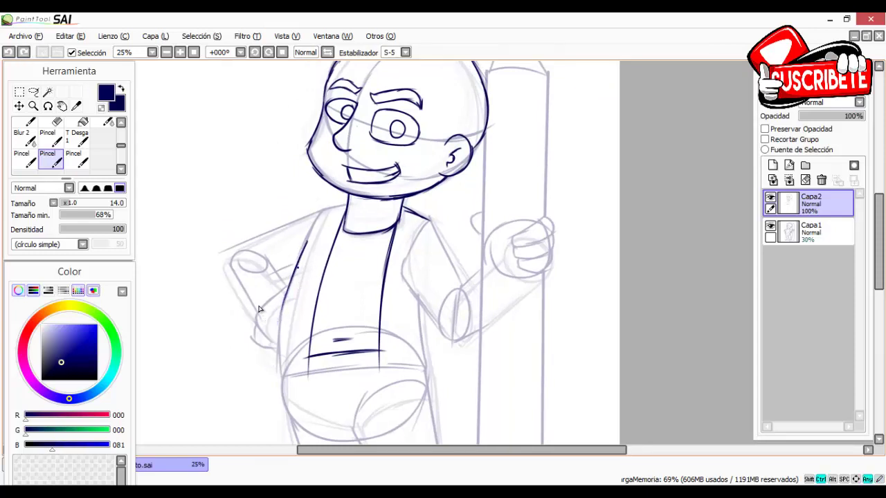
{"action": "left_click_drag", "start_coordinate": [291, 282], "coordinate": [277, 362]}
- Outline the jacket's bottom hem on both sides of the shirt and its outer edge on the pencil side
{"action": "scroll", "coordinate": [258, 309], "scroll_direction": "down", "scroll_amount": 2}
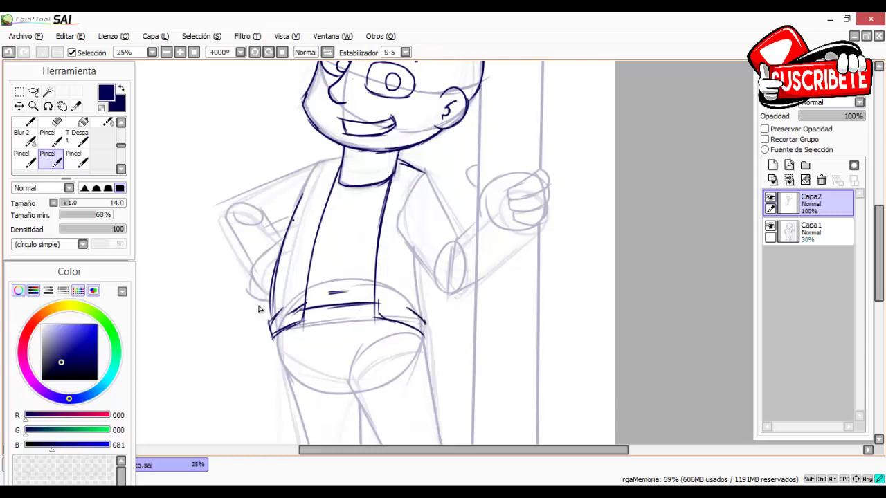
{"action": "scroll", "coordinate": [259, 309], "scroll_direction": "up", "scroll_amount": 2}
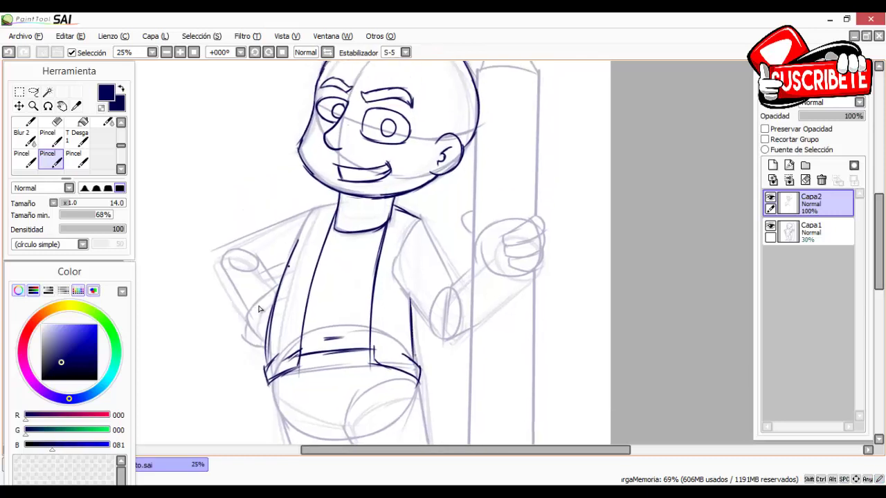
{"action": "left_click_drag", "start_coordinate": [259, 309], "coordinate": [284, 371]}
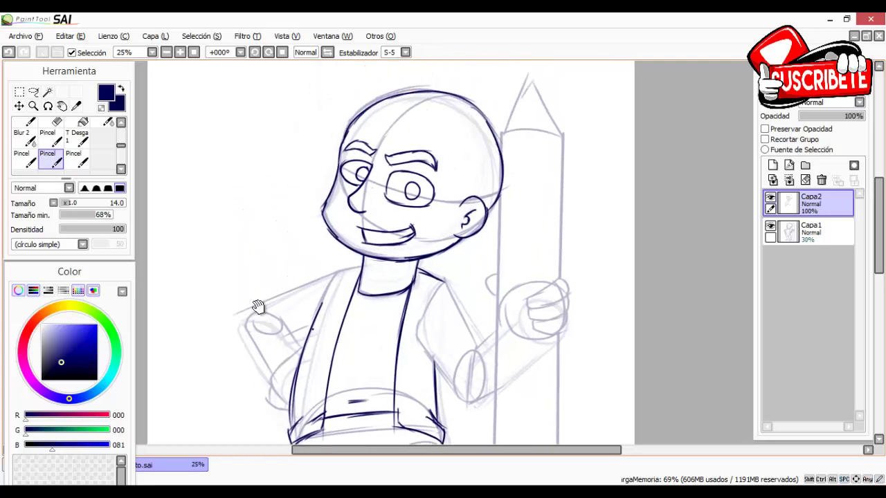
{"action": "left_click_drag", "start_coordinate": [259, 309], "coordinate": [230, 259]}
{"action": "scroll", "coordinate": [258, 309], "scroll_direction": "down", "scroll_amount": 8}
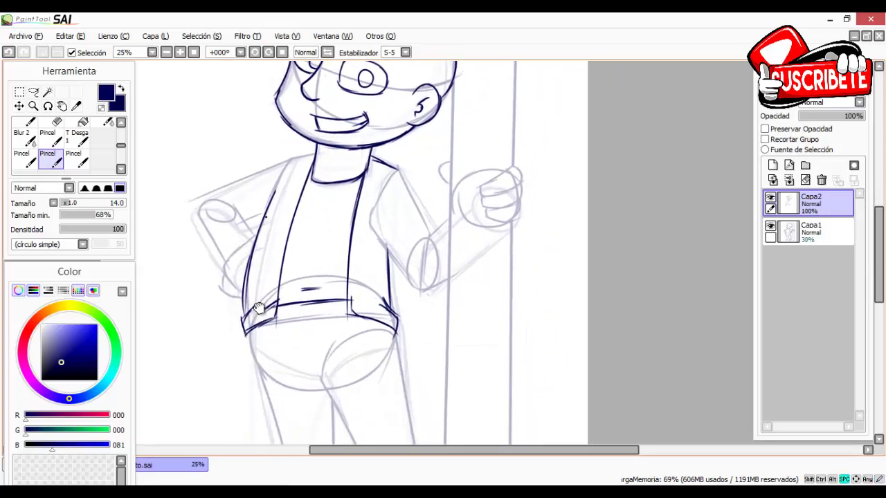
{"action": "scroll", "coordinate": [258, 308], "scroll_direction": "down", "scroll_amount": 1}
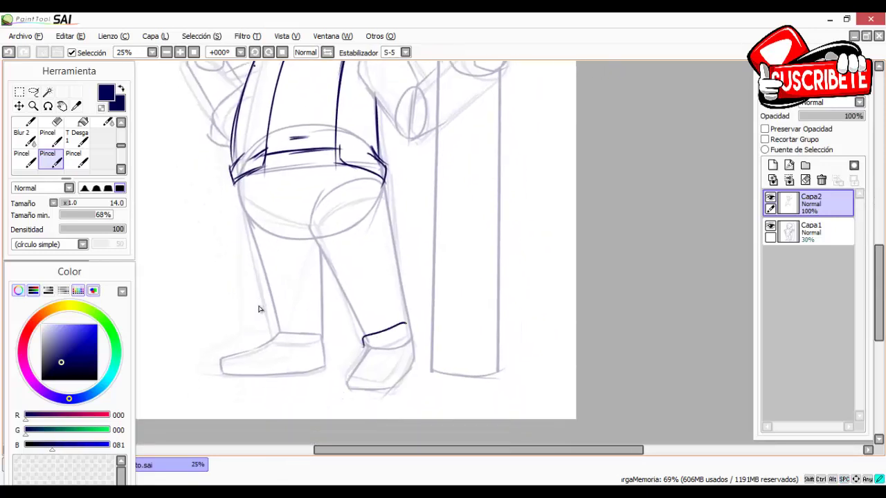
{"action": "left_click_drag", "start_coordinate": [259, 308], "coordinate": [315, 391]}
{"action": "key", "text": "ctrl+z"}
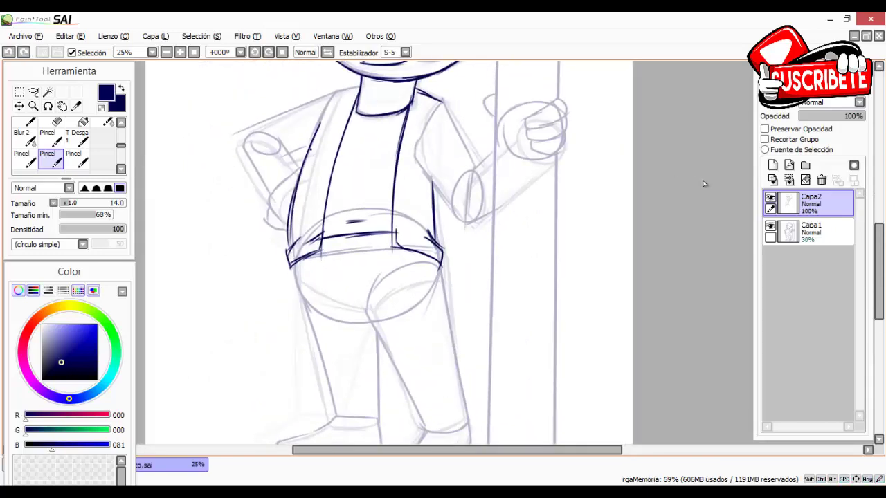
- Draw the sloping shoulder line on the hand-on-hip side and pointed collar flaps on both sides of the neck
{"action": "scroll", "coordinate": [658, 180], "scroll_direction": "down", "scroll_amount": 2}
{"action": "left_click_drag", "start_coordinate": [654, 182], "coordinate": [591, 216]}
{"action": "scroll", "coordinate": [515, 204], "scroll_direction": "up", "scroll_amount": 2}
{"action": "left_click_drag", "start_coordinate": [530, 201], "coordinate": [516, 251]}
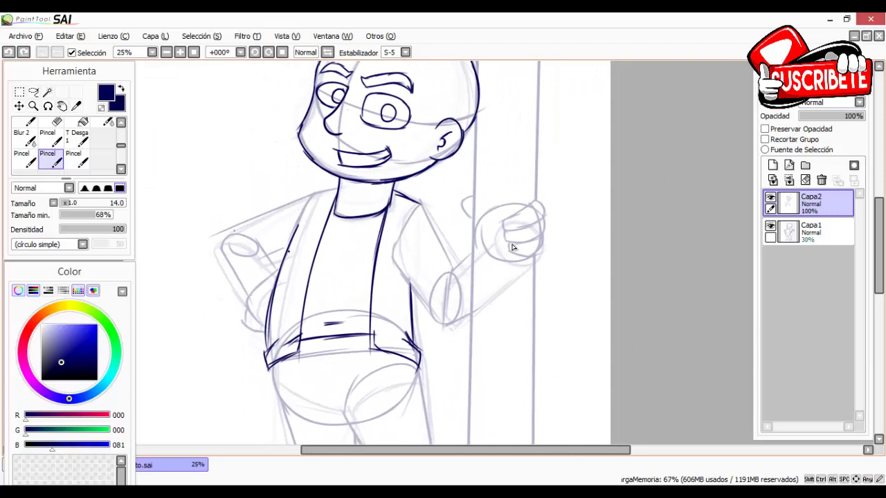
{"action": "left_click_drag", "start_coordinate": [233, 229], "coordinate": [314, 192]}
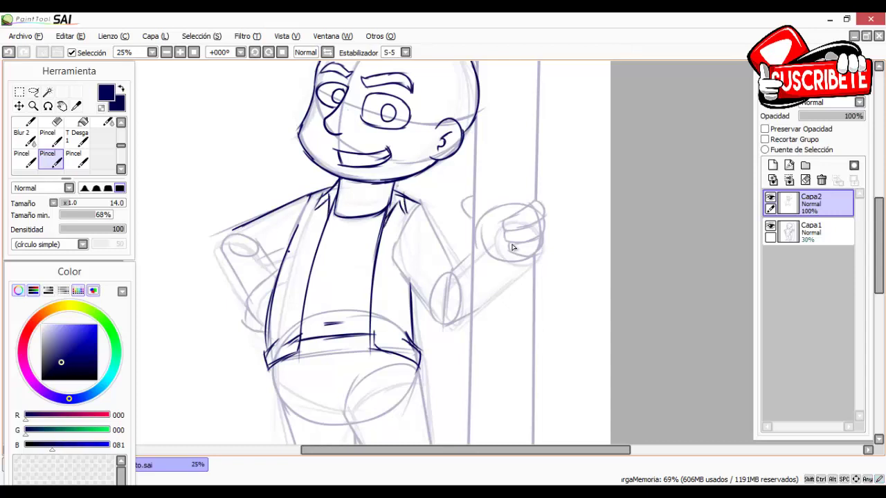
{"action": "left_click_drag", "start_coordinate": [513, 247], "coordinate": [552, 266]}
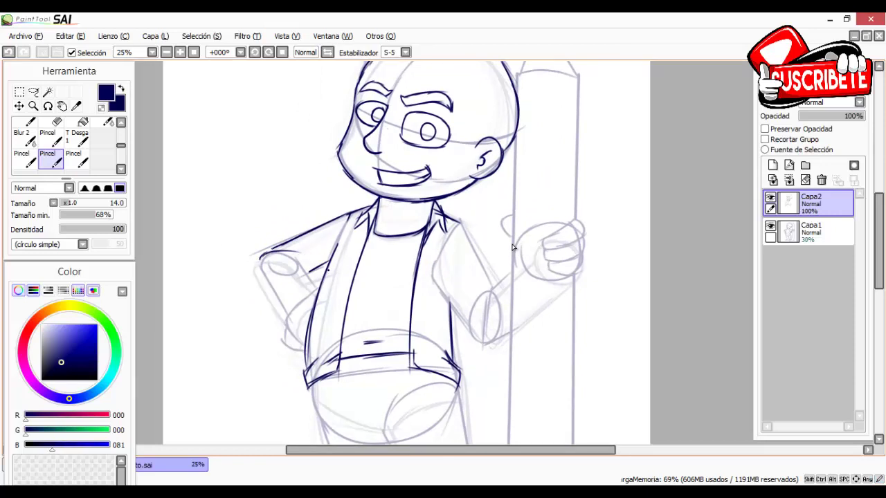
- Outline the rolled sleeve cuff, forearm and hand of the arm resting on the hip
{"action": "key", "text": "ctrl+z"}
{"action": "left_click_drag", "start_coordinate": [260, 259], "coordinate": [279, 251]}
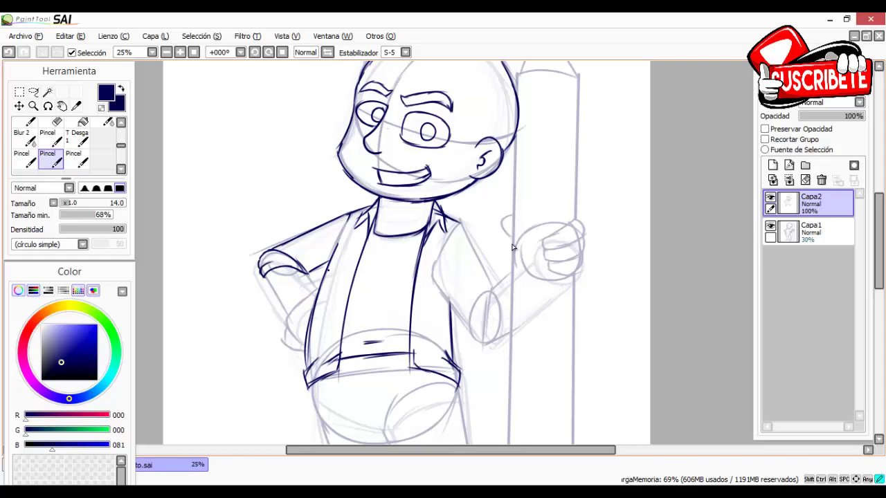
{"action": "left_click_drag", "start_coordinate": [513, 247], "coordinate": [493, 235]}
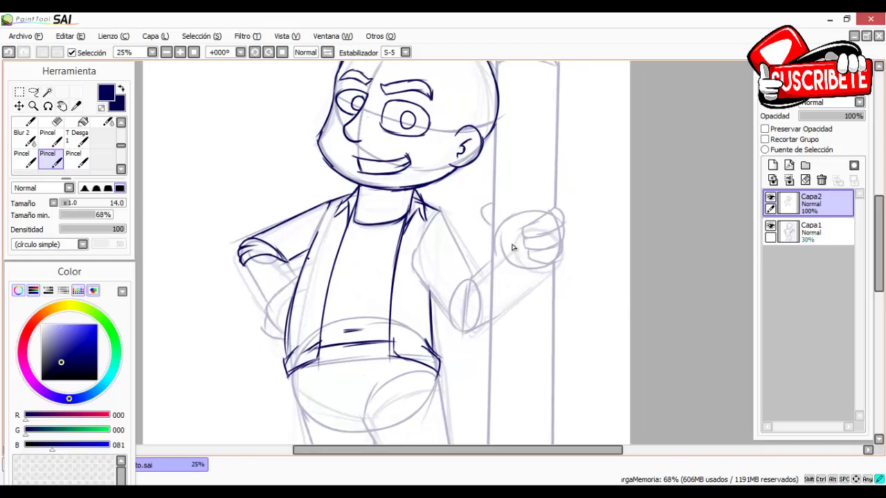
{"action": "left_click_drag", "start_coordinate": [244, 263], "coordinate": [263, 302]}
{"action": "left_click_drag", "start_coordinate": [513, 247], "coordinate": [511, 206]}
{"action": "left_click", "coordinate": [254, 52]}
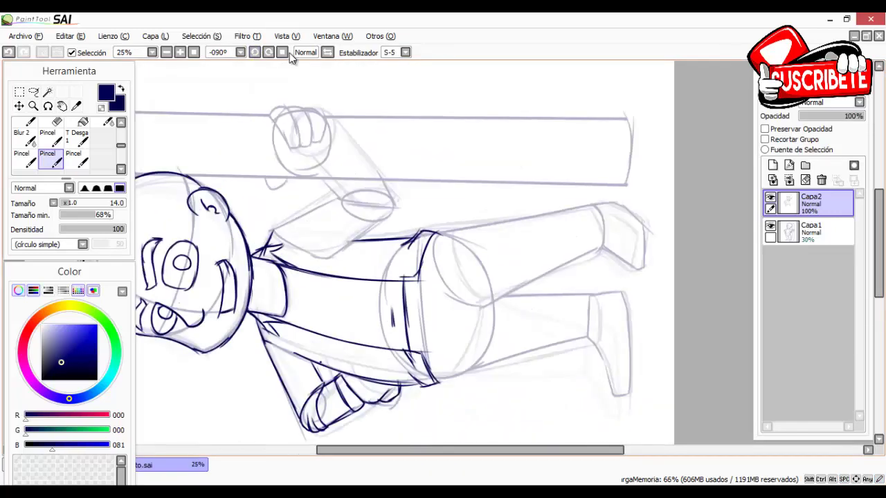
- Outline the trousers with both legs, the crotch fold and a cuff above each ankle
{"action": "left_click", "coordinate": [282, 52]}
{"action": "left_click_drag", "start_coordinate": [323, 229], "coordinate": [379, 305]}
{"action": "left_click_drag", "start_coordinate": [399, 239], "coordinate": [421, 342]}
{"action": "left_click_drag", "start_coordinate": [363, 363], "coordinate": [399, 358]}
{"action": "left_click_drag", "start_coordinate": [348, 173], "coordinate": [395, 186]}
{"action": "left_click_drag", "start_coordinate": [307, 254], "coordinate": [322, 365]}
{"action": "scroll", "coordinate": [413, 291], "scroll_direction": "down", "scroll_amount": 1}
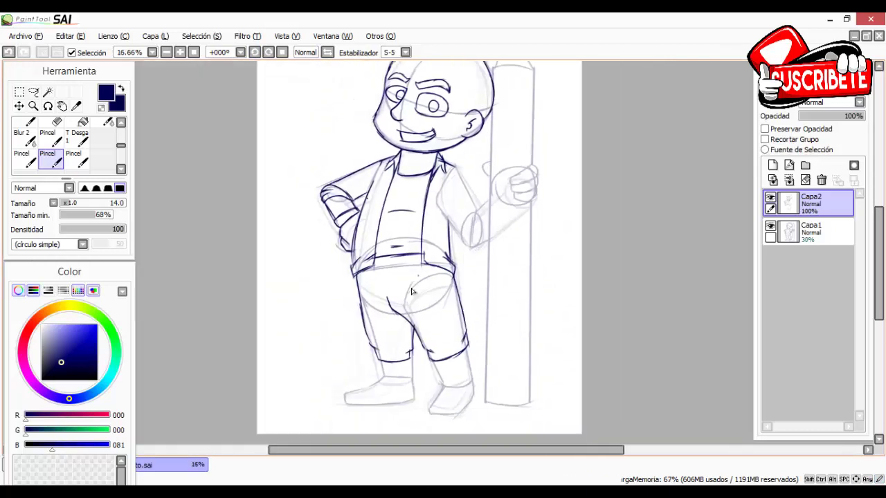
- Draw the ankles below the trouser cuffs and outline both shoes over the guide feet
{"action": "scroll", "coordinate": [413, 291], "scroll_direction": "up", "scroll_amount": 1}
{"action": "left_click_drag", "start_coordinate": [296, 241], "coordinate": [301, 274]}
{"action": "left_click_drag", "start_coordinate": [425, 218], "coordinate": [431, 274]}
{"action": "scroll", "coordinate": [475, 194], "scroll_direction": "down", "scroll_amount": 1}
{"action": "scroll", "coordinate": [436, 281], "scroll_direction": "up", "scroll_amount": 3}
{"action": "left_click_drag", "start_coordinate": [311, 323], "coordinate": [411, 261]}
{"action": "left_click_drag", "start_coordinate": [411, 262], "coordinate": [454, 272]}
{"action": "left_click_drag", "start_coordinate": [489, 297], "coordinate": [436, 281]}
- Outline the upper sleeve and forearm of the arm that reaches for the pencil
{"action": "mouse_move", "coordinate": [259, 307]}
{"action": "left_mouse_down"}
{"action": "mouse_move", "coordinate": [467, 300]}
{"action": "mouse_move", "coordinate": [435, 281]}
{"action": "left_mouse_up"}
{"action": "mouse_move", "coordinate": [543, 256]}
{"action": "left_mouse_down"}
{"action": "mouse_move", "coordinate": [507, 325]}
{"action": "mouse_move", "coordinate": [578, 309]}
{"action": "left_mouse_up"}
{"action": "scroll", "coordinate": [436, 281], "scroll_direction": "down", "scroll_amount": 1}
{"action": "left_click", "coordinate": [255, 52]}
{"action": "left_click", "coordinate": [282, 52]}
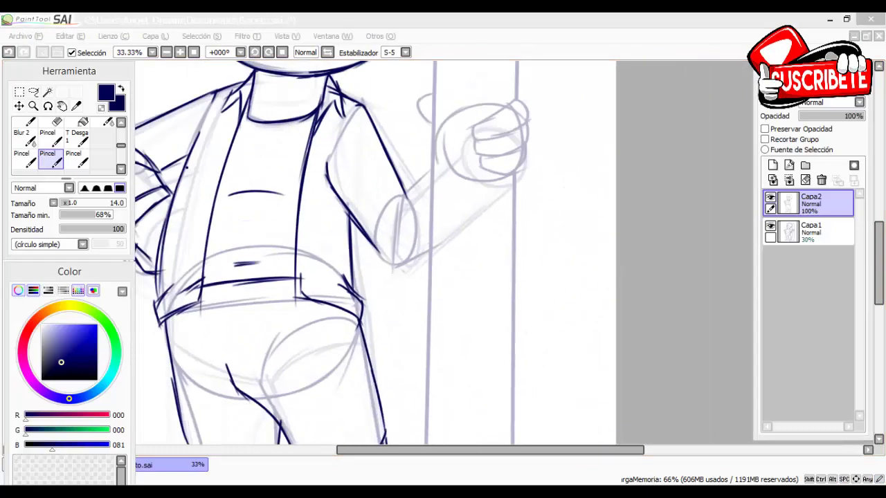
{"action": "scroll", "coordinate": [431, 189], "scroll_direction": "up", "scroll_amount": 1}
{"action": "left_click_drag", "start_coordinate": [491, 197], "coordinate": [458, 299]}
{"action": "scroll", "coordinate": [432, 189], "scroll_direction": "down", "scroll_amount": 3}
- Draw the two long straight sides of the giant pencil with the canvas view rotated 90 degrees
{"action": "left_click", "coordinate": [255, 52]}
{"action": "left_click_drag", "start_coordinate": [263, 167], "coordinate": [272, 216]}
{"action": "scroll", "coordinate": [273, 216], "scroll_direction": "up", "scroll_amount": 1}
{"action": "left_click_drag", "start_coordinate": [172, 188], "coordinate": [676, 193]}
{"action": "left_click_drag", "start_coordinate": [171, 245], "coordinate": [676, 259]}
{"action": "left_click", "coordinate": [283, 52]}
- Complete the giant pencil with its pointed tip and banded rounded end, and draw the gripping fingers
{"action": "left_click_drag", "start_coordinate": [373, 203], "coordinate": [436, 205]}
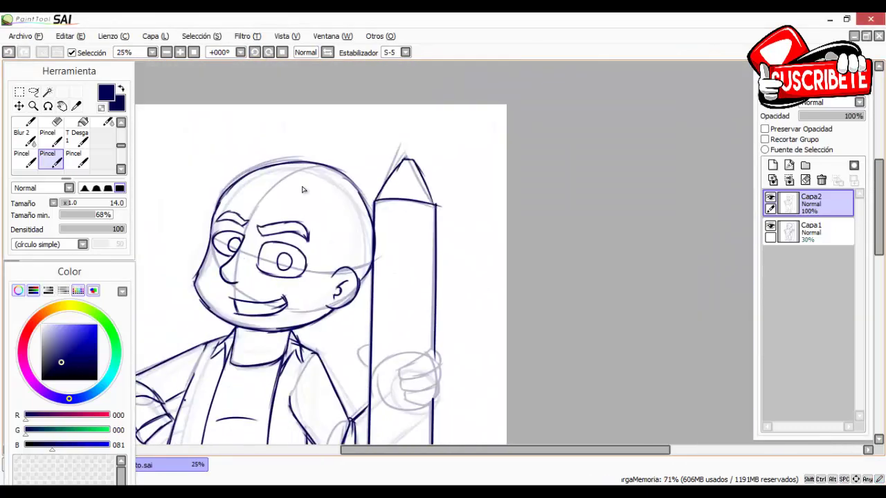
{"action": "left_click_drag", "start_coordinate": [319, 401], "coordinate": [302, 83]}
{"action": "left_click_drag", "start_coordinate": [346, 201], "coordinate": [413, 205]}
{"action": "left_click_drag", "start_coordinate": [291, 104], "coordinate": [302, 402]}
{"action": "scroll", "coordinate": [302, 190], "scroll_direction": "up", "scroll_amount": 1}
{"action": "left_click_drag", "start_coordinate": [403, 207], "coordinate": [445, 200]}
{"action": "scroll", "coordinate": [443, 229], "scroll_direction": "down", "scroll_amount": 3}
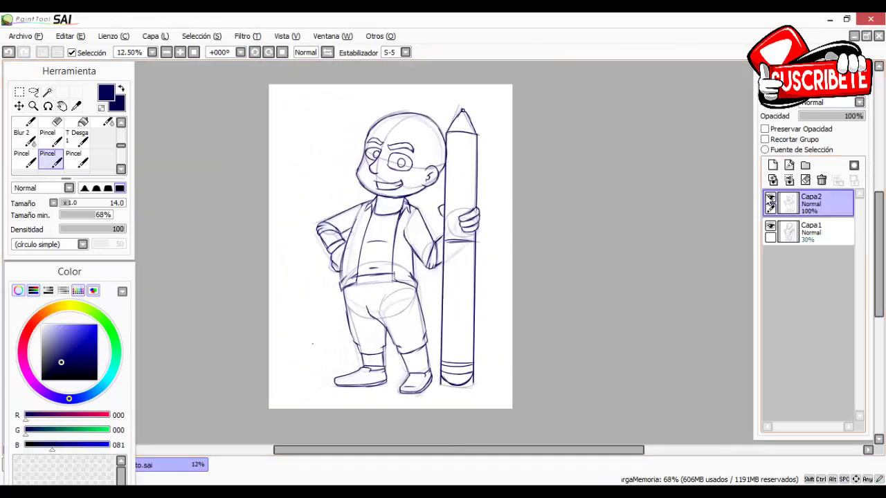
- Merge the drawing down into the faded Capa1 guide and add a new layer above it
{"action": "left_click", "coordinate": [811, 232]}
{"action": "left_click_drag", "start_coordinate": [818, 116], "coordinate": [810, 116]}
{"action": "left_click", "coordinate": [789, 180]}
{"action": "scroll", "coordinate": [463, 143], "scroll_direction": "up", "scroll_amount": 2}
{"action": "scroll", "coordinate": [494, 164], "scroll_direction": "down", "scroll_amount": 1}
{"action": "scroll", "coordinate": [429, 138], "scroll_direction": "up", "scroll_amount": 2}
{"action": "left_click", "coordinate": [773, 165]}
- Sketch the hair with a jagged fringe, a sideburn by the ear and spiky tufts on top of the head
{"action": "left_click_drag", "start_coordinate": [304, 162], "coordinate": [331, 213]}
{"action": "left_click_drag", "start_coordinate": [317, 123], "coordinate": [412, 165]}
{"action": "left_click_drag", "start_coordinate": [400, 166], "coordinate": [403, 239]}
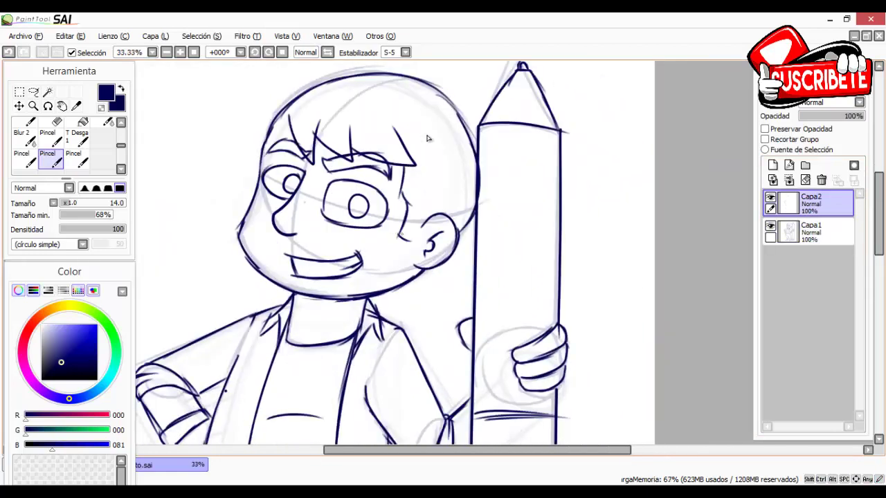
{"action": "mouse_move", "coordinate": [340, 222]}
{"action": "left_mouse_down"}
{"action": "mouse_move", "coordinate": [333, 271]}
{"action": "mouse_move", "coordinate": [409, 158]}
{"action": "left_mouse_up"}
{"action": "mouse_move", "coordinate": [411, 163]}
{"action": "left_mouse_down"}
{"action": "mouse_move", "coordinate": [532, 192]}
{"action": "mouse_move", "coordinate": [524, 222]}
{"action": "mouse_move", "coordinate": [534, 208]}
{"action": "left_mouse_up"}
{"action": "scroll", "coordinate": [427, 138], "scroll_direction": "down", "scroll_amount": 3}
{"action": "scroll", "coordinate": [427, 138], "scroll_direction": "up", "scroll_amount": 1}
- Merge the hair into the sketch layer and scale the whole drawing down slightly on the canvas
{"action": "key", "text": "ctrl+t"}
{"action": "key", "text": "Return"}
{"action": "left_click", "coordinate": [789, 180]}
{"action": "left_click", "coordinate": [33, 91]}
{"action": "scroll", "coordinate": [514, 229], "scroll_direction": "down", "scroll_amount": 1}
{"action": "key", "text": "ctrl+v"}
{"action": "key", "text": "ctrl+t"}
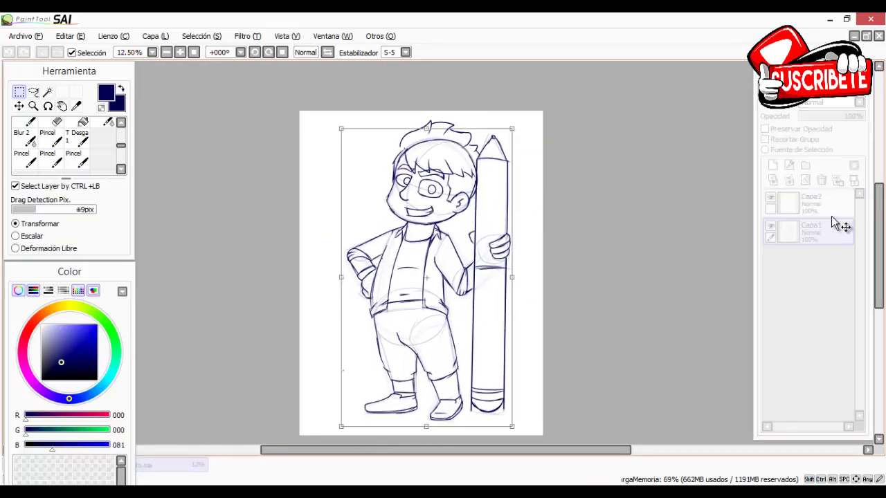
{"action": "left_click", "coordinate": [789, 180]}
{"action": "key", "text": "ctrl+t"}
{"action": "left_click_drag", "start_coordinate": [512, 123], "coordinate": [497, 151]}
{"action": "key", "text": "Return"}
- Lower the merged sketch layer's opacity to 42% and add a new layer above it
{"action": "left_click_drag", "start_coordinate": [837, 116], "coordinate": [829, 116]}
{"action": "left_click", "coordinate": [772, 165]}
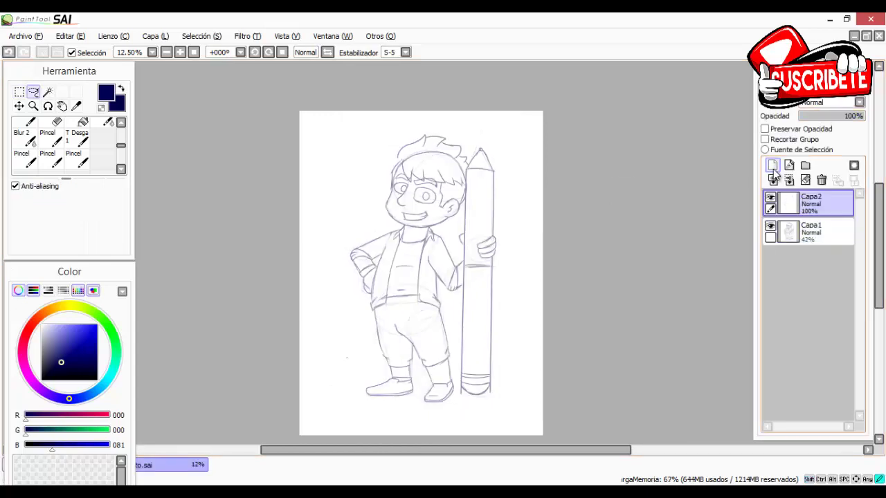
{"action": "scroll", "coordinate": [402, 170], "scroll_direction": "up", "scroll_amount": 4}
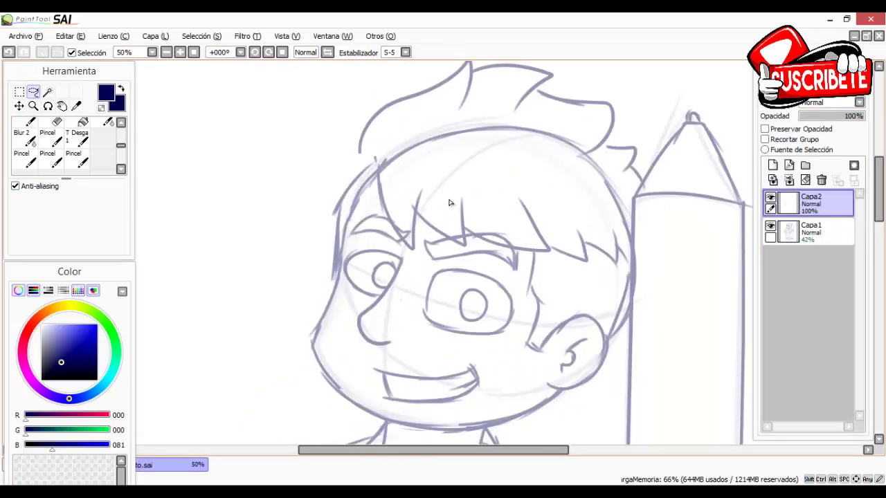
- Reduce Capa1's opacity to 22% and make Capa2 active with the size 14 brush
{"action": "left_click_drag", "start_coordinate": [367, 168], "coordinate": [369, 205]}
{"action": "left_click", "coordinate": [51, 159]}
{"action": "left_click", "coordinate": [816, 232]}
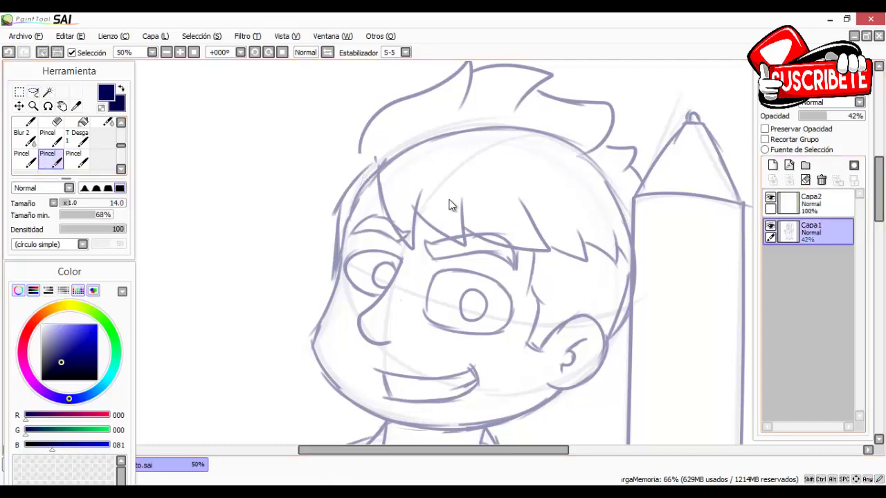
{"action": "left_click_drag", "start_coordinate": [827, 116], "coordinate": [814, 116]}
{"action": "left_click", "coordinate": [817, 203]}
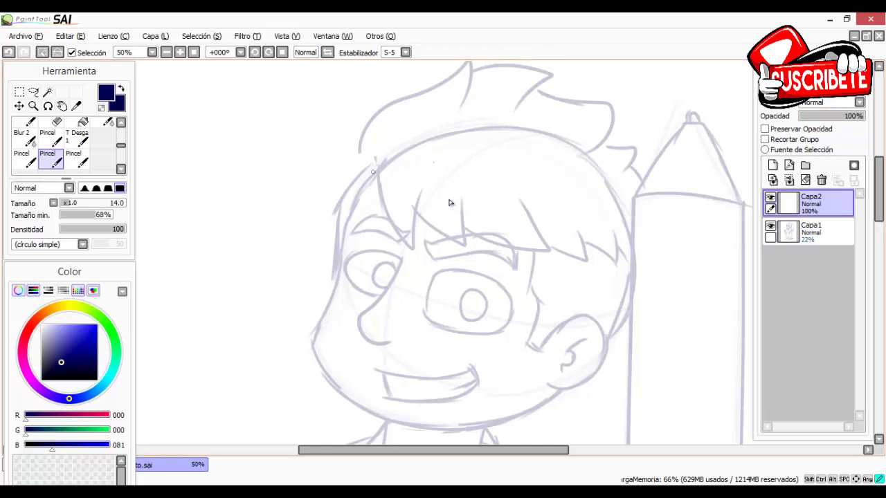
{"action": "key", "text": "ctrl+z"}
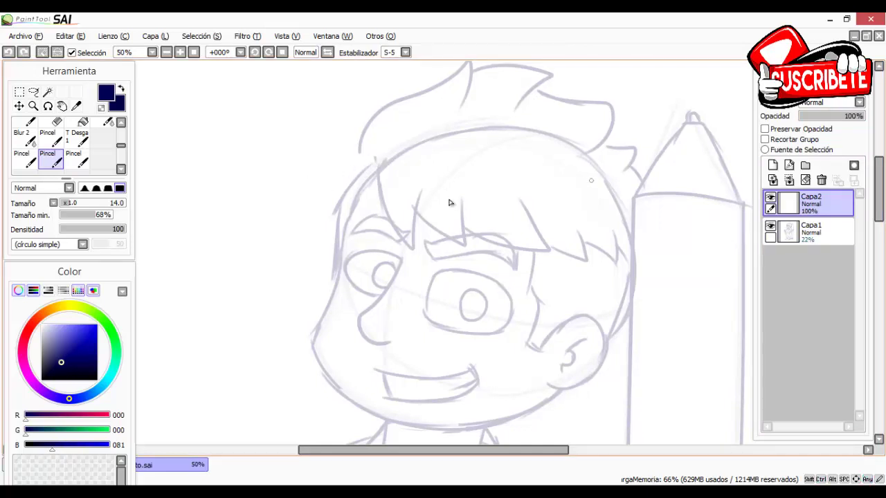
{"action": "key", "text": "ctrl+z"}
{"action": "double_click", "coordinate": [19, 92]}
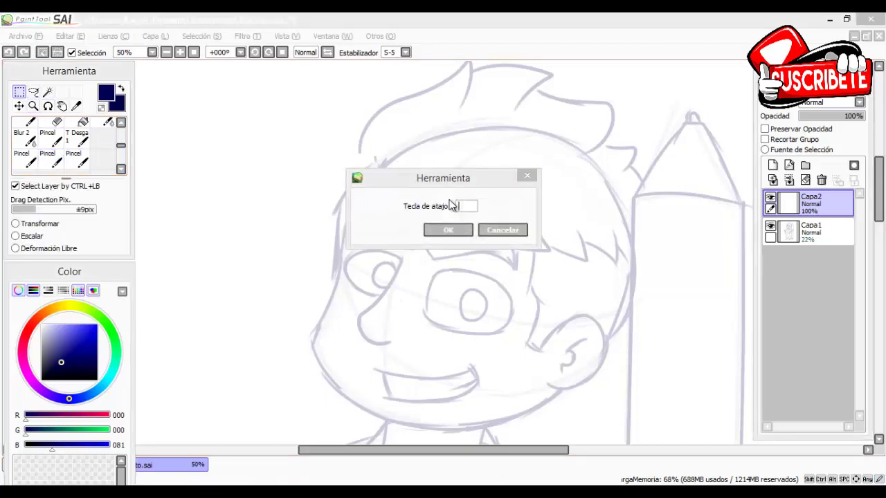
{"action": "left_click", "coordinate": [504, 230]}
{"action": "left_click", "coordinate": [449, 200]}
{"action": "left_click", "coordinate": [50, 159]}
{"action": "mouse_move", "coordinate": [306, 131]}
{"action": "left_mouse_down"}
{"action": "mouse_move", "coordinate": [300, 136]}
{"action": "mouse_move", "coordinate": [340, 225]}
{"action": "left_mouse_up"}
{"action": "key", "text": "ctrl+z"}
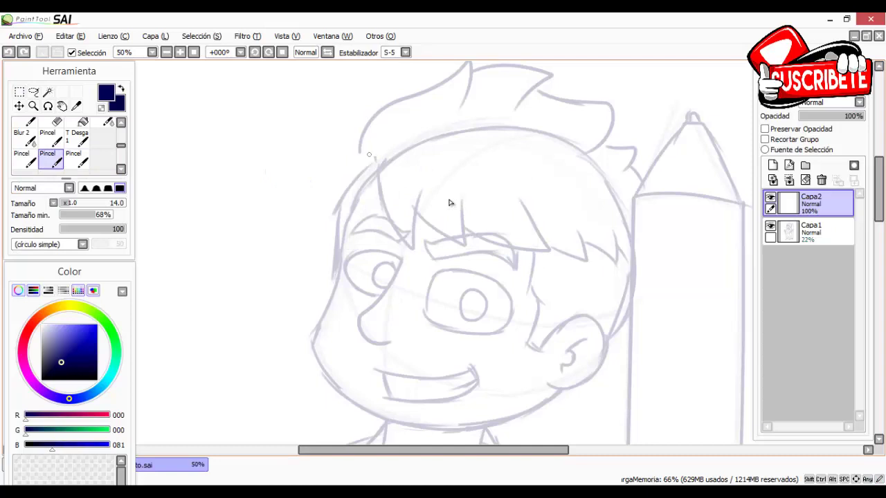
{"action": "left_click_drag", "start_coordinate": [377, 151], "coordinate": [374, 191]}
{"action": "key", "text": "ctrl+z"}
{"action": "left_click_drag", "start_coordinate": [379, 157], "coordinate": [374, 198]}
{"action": "key", "text": "ctrl"}
{"action": "key", "text": "ctrl+z"}
- Ink the jagged fringe across the forehead on Capa2, tracing each pointed lock of the sketch
{"action": "mouse_move", "coordinate": [378, 160]}
{"action": "left_mouse_down"}
{"action": "mouse_move", "coordinate": [393, 236]}
{"action": "mouse_move", "coordinate": [418, 186]}
{"action": "mouse_move", "coordinate": [378, 184]}
{"action": "mouse_move", "coordinate": [432, 237]}
{"action": "mouse_move", "coordinate": [424, 176]}
{"action": "left_mouse_up"}
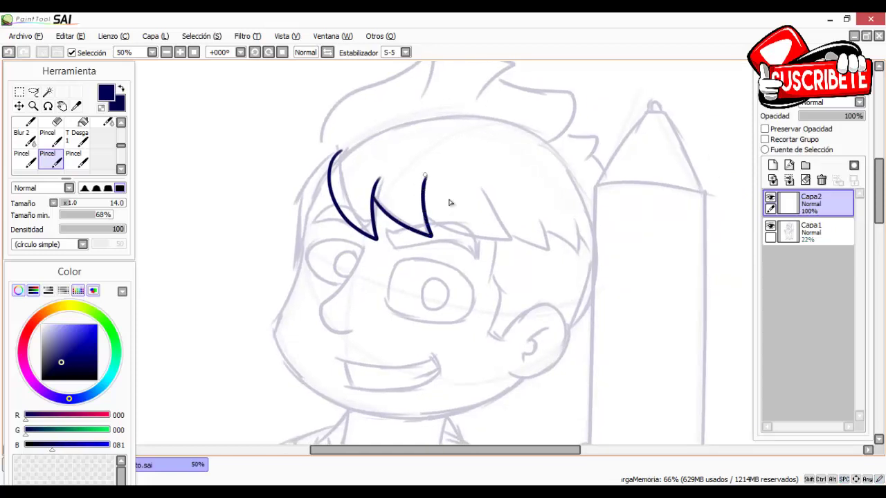
{"action": "scroll", "coordinate": [449, 202], "scroll_direction": "right", "scroll_amount": 2}
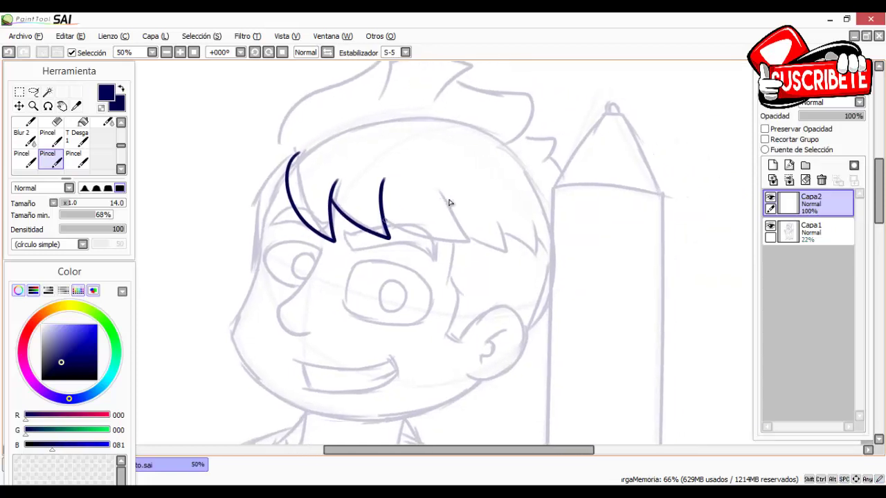
{"action": "mouse_move", "coordinate": [385, 220]}
{"action": "left_mouse_down"}
{"action": "mouse_move", "coordinate": [429, 240]}
{"action": "mouse_move", "coordinate": [435, 187]}
{"action": "left_mouse_up"}
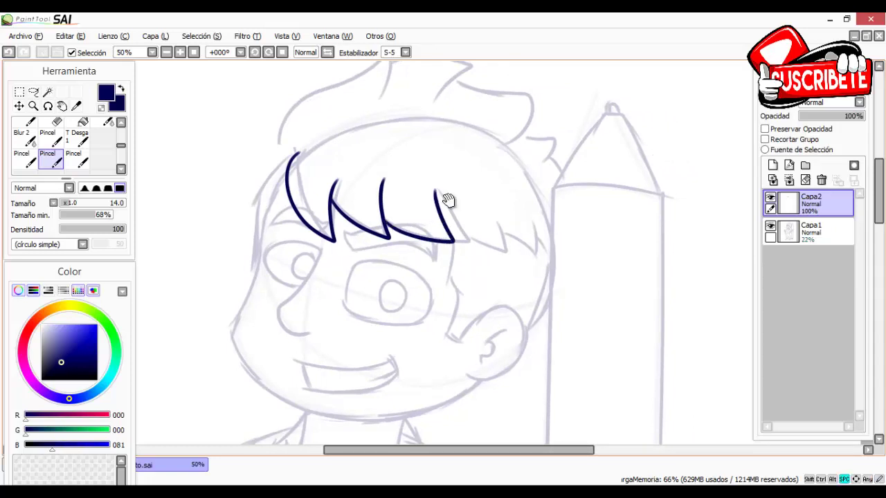
{"action": "scroll", "coordinate": [449, 202], "scroll_direction": "down", "scroll_amount": 4}
{"action": "scroll", "coordinate": [450, 202], "scroll_direction": "up", "scroll_amount": 1}
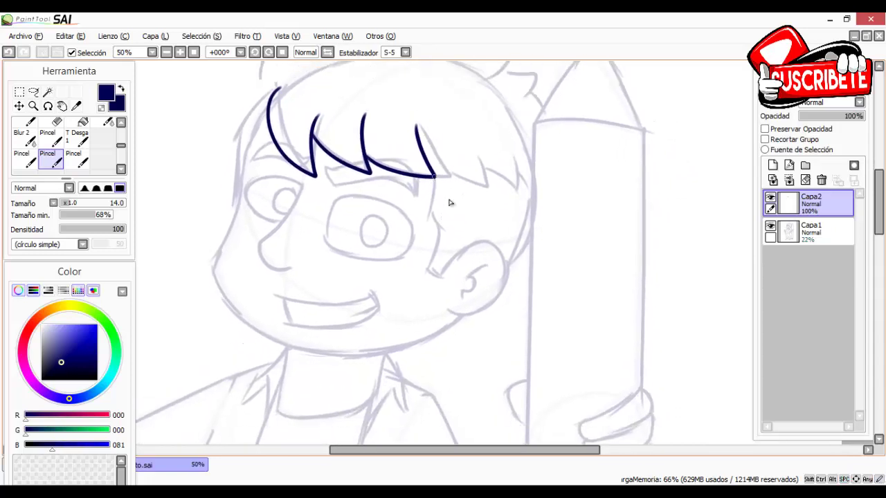
- Ink the sideburn from the last fringe lock down toward the ear with the brush at size 16
{"action": "key", "text": "ctrl+z"}
{"action": "left_click_drag", "start_coordinate": [437, 223], "coordinate": [429, 261]}
{"action": "scroll", "coordinate": [449, 202], "scroll_direction": "down", "scroll_amount": 1}
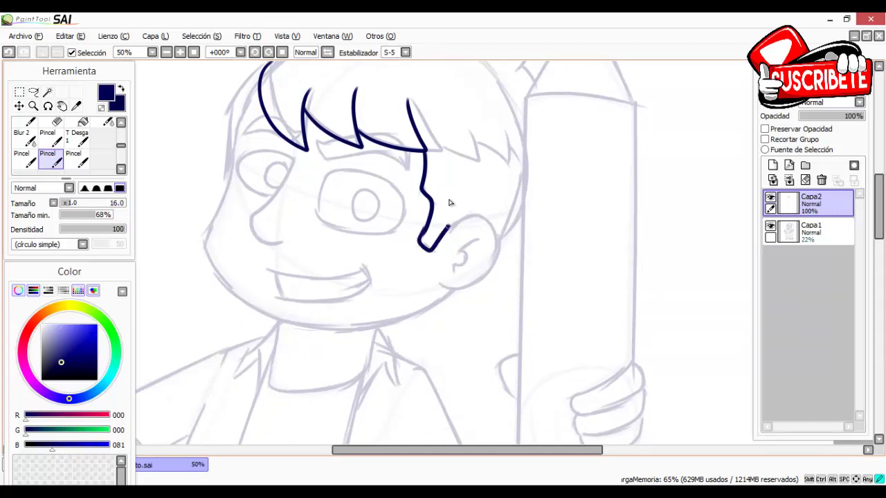
{"action": "scroll", "coordinate": [449, 202], "scroll_direction": "right", "scroll_amount": 1}
{"action": "key", "text": "ctrl+z"}
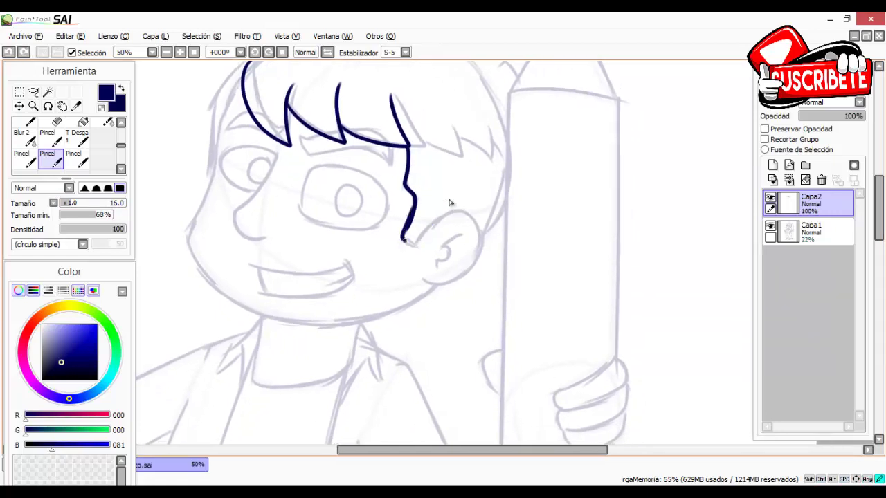
- Ink the ear's outline from the base of the sideburn and add its inner fold
{"action": "left_click_drag", "start_coordinate": [466, 219], "coordinate": [467, 270]}
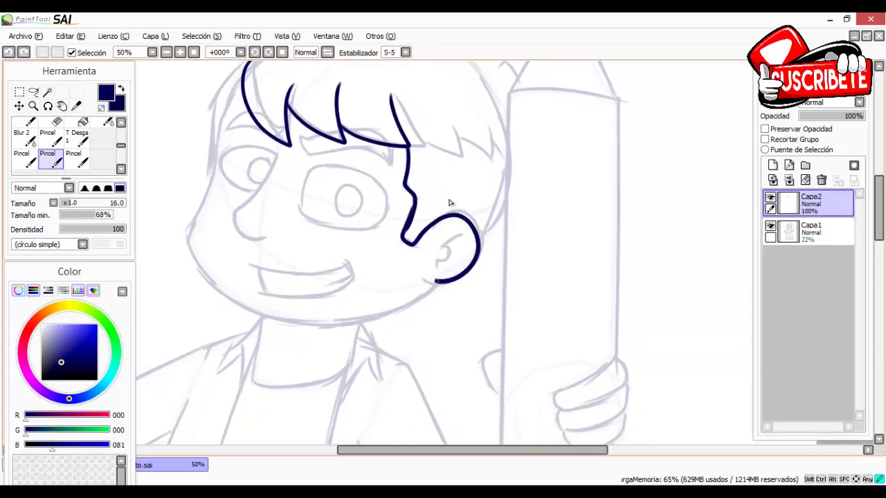
{"action": "scroll", "coordinate": [449, 202], "scroll_direction": "down", "scroll_amount": 2}
{"action": "left_click_drag", "start_coordinate": [445, 217], "coordinate": [455, 214]}
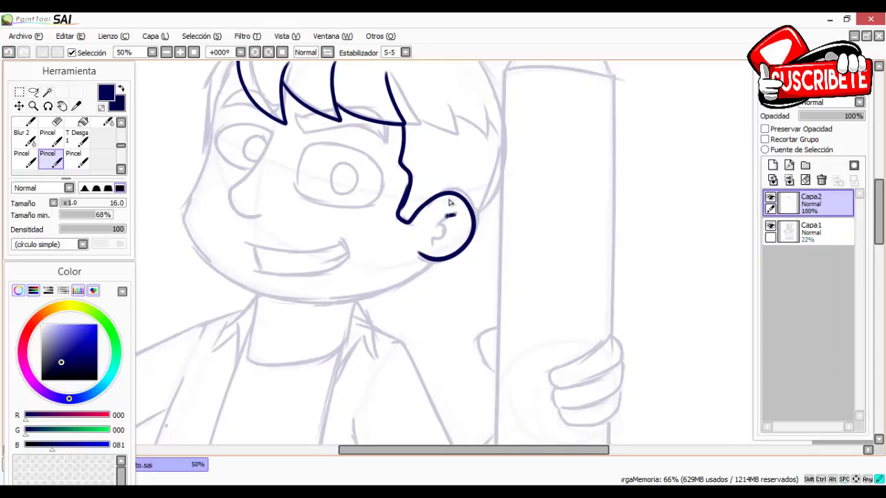
{"action": "scroll", "coordinate": [449, 202], "scroll_direction": "up", "scroll_amount": 2}
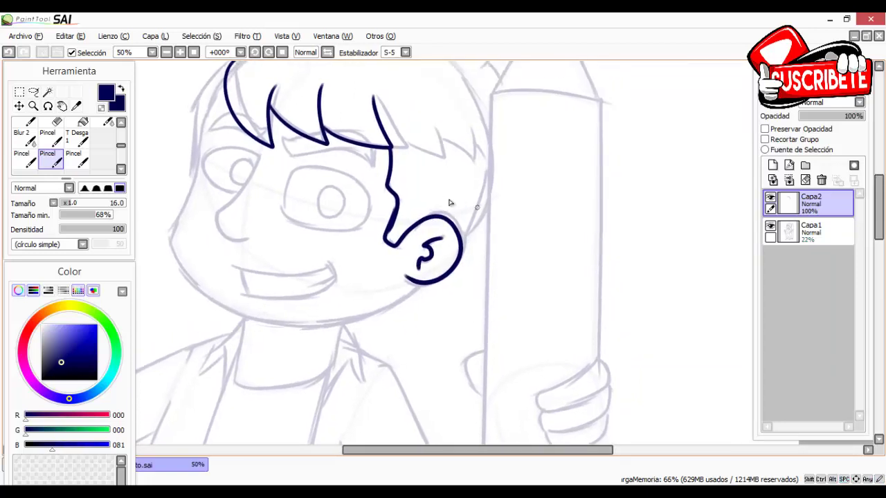
- Ink the curve of the back of the head from behind the ear up to the pencil's edge
{"action": "mouse_move", "coordinate": [460, 242]}
{"action": "left_mouse_down"}
{"action": "mouse_move", "coordinate": [496, 190]}
{"action": "mouse_move", "coordinate": [462, 239]}
{"action": "left_mouse_up"}
{"action": "key", "text": "ctrl+z"}
{"action": "key", "text": "ctrl+z"}
{"action": "scroll", "coordinate": [450, 203], "scroll_direction": "up", "scroll_amount": 3}
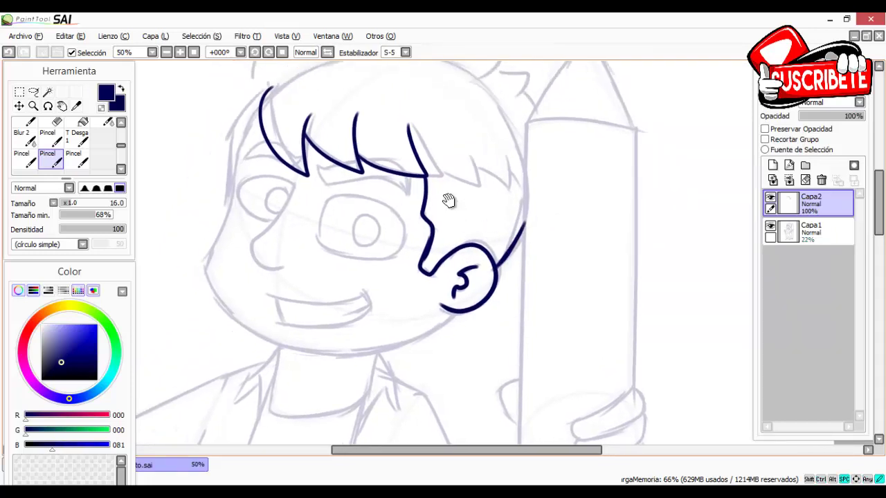
- Ink the swept tufts along the top of the hair, tracing the spikes from the forehead toward the pencil
{"action": "scroll", "coordinate": [448, 200], "scroll_direction": "up", "scroll_amount": 4}
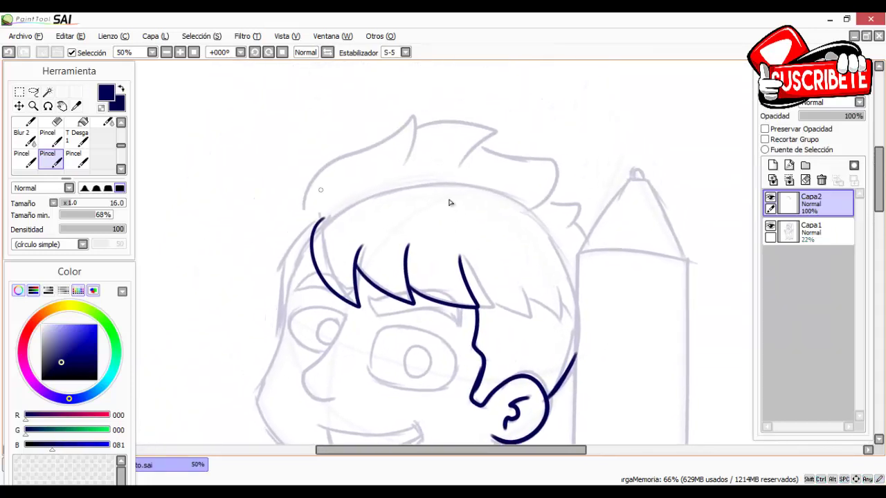
{"action": "mouse_move", "coordinate": [307, 224]}
{"action": "left_mouse_down"}
{"action": "mouse_move", "coordinate": [302, 191]}
{"action": "mouse_move", "coordinate": [400, 132]}
{"action": "mouse_move", "coordinate": [410, 162]}
{"action": "mouse_move", "coordinate": [451, 139]}
{"action": "mouse_move", "coordinate": [494, 146]}
{"action": "mouse_move", "coordinate": [449, 184]}
{"action": "mouse_move", "coordinate": [452, 164]}
{"action": "mouse_move", "coordinate": [504, 163]}
{"action": "left_mouse_up"}
{"action": "scroll", "coordinate": [449, 202], "scroll_direction": "up", "scroll_amount": 1}
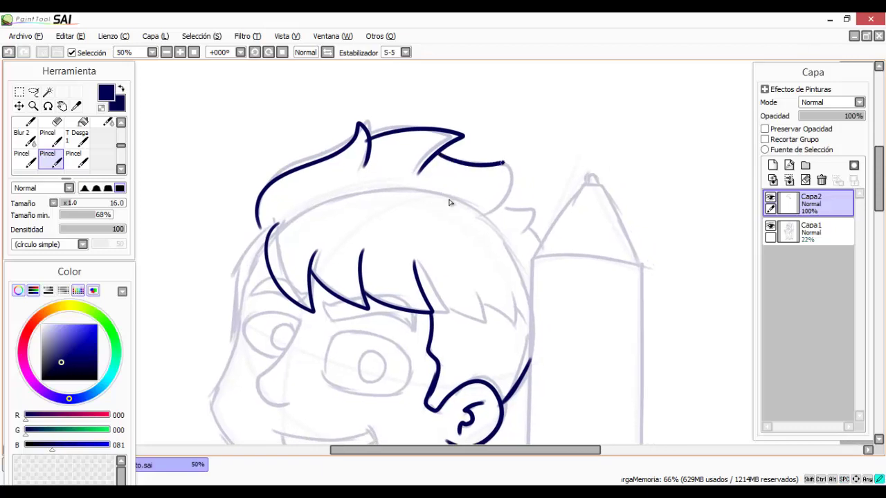
{"action": "key", "text": "ctrl+z"}
{"action": "key", "text": "ctrl+y"}
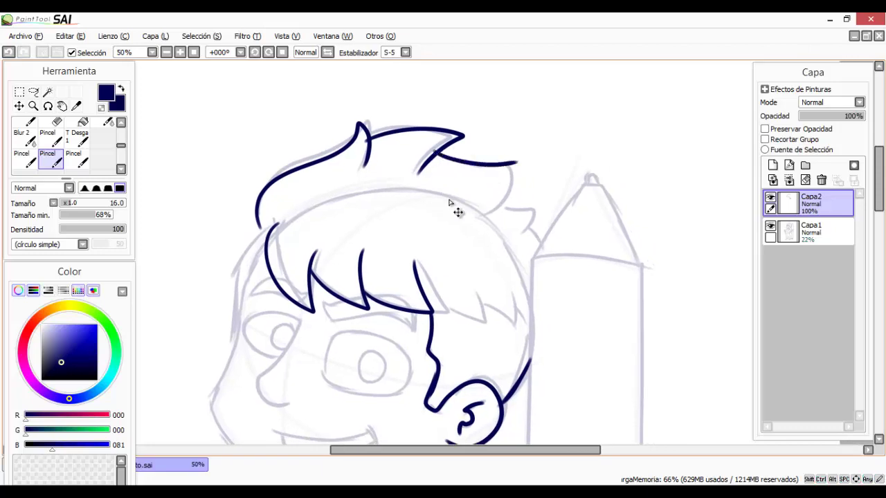
{"action": "key", "text": "ctrl+z"}
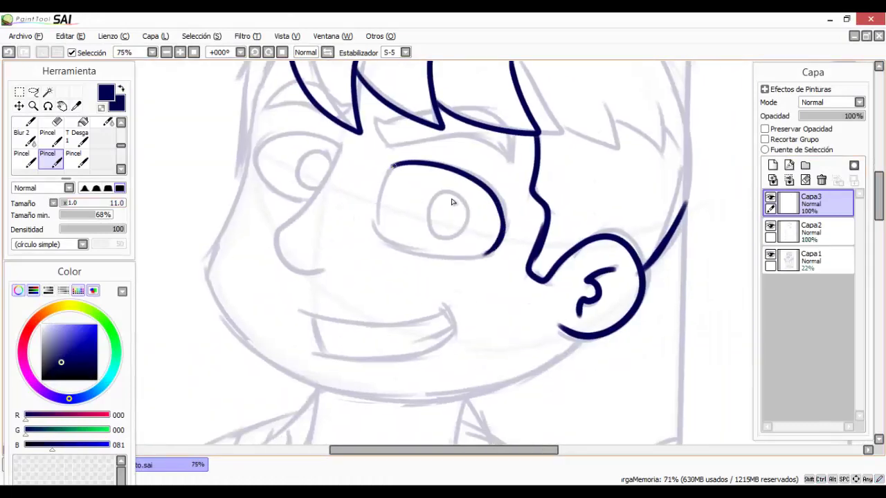
- Ink the larger eye with its shaded pupil and its eyebrow on new layer Capa3 with the size 11 brush
{"action": "left_click_drag", "start_coordinate": [353, 179], "coordinate": [453, 267]}
{"action": "mouse_move", "coordinate": [396, 243]}
{"action": "left_mouse_down"}
{"action": "mouse_move", "coordinate": [411, 206]}
{"action": "mouse_move", "coordinate": [401, 245]}
{"action": "mouse_move", "coordinate": [429, 319]}
{"action": "mouse_move", "coordinate": [411, 265]}
{"action": "left_mouse_up"}
{"action": "left_click_drag", "start_coordinate": [334, 171], "coordinate": [480, 186]}
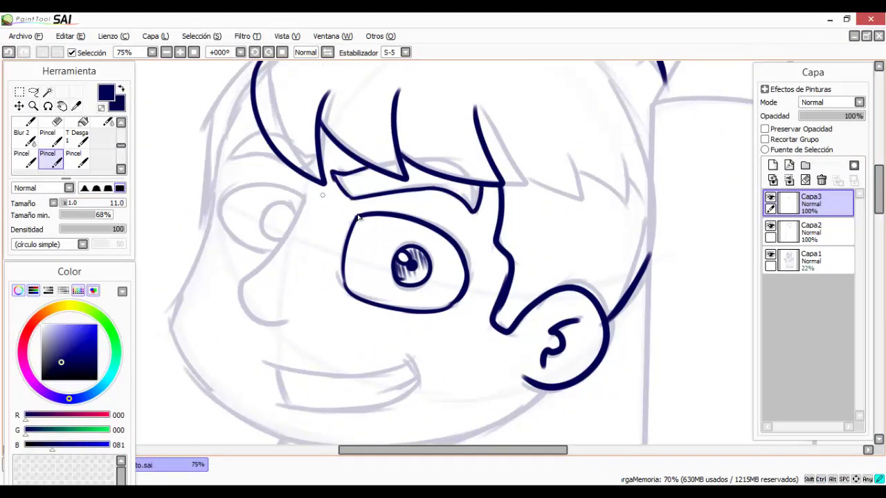
- Ink the smaller eye with its shaded pupil and highlight, and the nose curve below it
{"action": "left_click_drag", "start_coordinate": [411, 265], "coordinate": [489, 257]}
{"action": "left_click_drag", "start_coordinate": [383, 185], "coordinate": [377, 311]}
{"action": "mouse_move", "coordinate": [298, 214]}
{"action": "left_mouse_down"}
{"action": "mouse_move", "coordinate": [308, 183]}
{"action": "mouse_move", "coordinate": [380, 195]}
{"action": "left_mouse_up"}
{"action": "scroll", "coordinate": [358, 218], "scroll_direction": "down", "scroll_amount": 2}
{"action": "key", "text": "ctrl+z"}
{"action": "scroll", "coordinate": [417, 231], "scroll_direction": "up", "scroll_amount": 3}
{"action": "left_click_drag", "start_coordinate": [417, 231], "coordinate": [457, 254]}
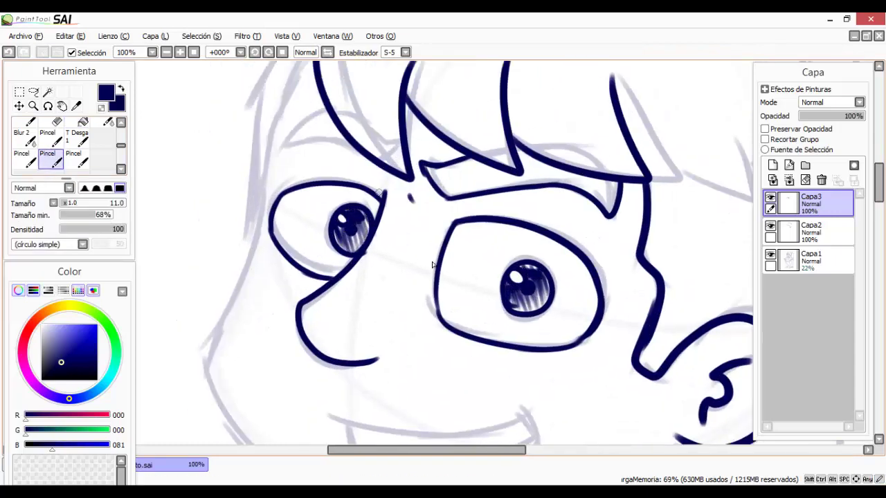
- Ink the smiling mouth, the smaller eye's eyebrow and the face contour running down to the cheek
{"action": "scroll", "coordinate": [434, 265], "scroll_direction": "down", "scroll_amount": 2}
{"action": "key", "text": "ctrl+z"}
{"action": "mouse_move", "coordinate": [304, 269]}
{"action": "left_mouse_down"}
{"action": "mouse_move", "coordinate": [402, 263]}
{"action": "mouse_move", "coordinate": [410, 276]}
{"action": "left_mouse_up"}
{"action": "left_click_drag", "start_coordinate": [328, 147], "coordinate": [336, 237]}
{"action": "left_click_drag", "start_coordinate": [325, 202], "coordinate": [336, 238]}
{"action": "left_click_drag", "start_coordinate": [317, 210], "coordinate": [289, 291]}
{"action": "left_click_drag", "start_coordinate": [344, 370], "coordinate": [337, 233]}
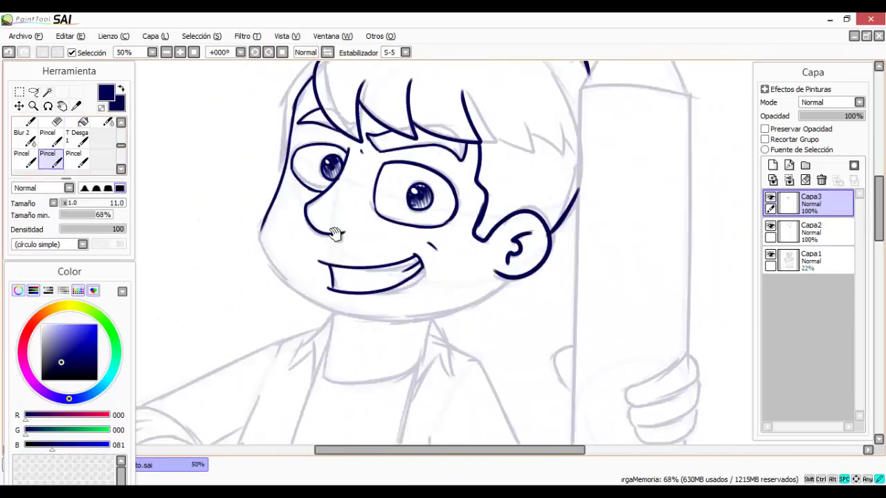
- Ink the jawline from the cheek to the ear, and the hair edge beside the forehead with the size 16 brush
{"action": "left_click_drag", "start_coordinate": [259, 229], "coordinate": [508, 275]}
{"action": "scroll", "coordinate": [479, 225], "scroll_direction": "down", "scroll_amount": 1}
{"action": "scroll", "coordinate": [480, 225], "scroll_direction": "down", "scroll_amount": 2}
{"action": "left_click", "coordinate": [34, 91]}
{"action": "scroll", "coordinate": [415, 228], "scroll_direction": "up", "scroll_amount": 1}
{"action": "left_click", "coordinate": [50, 158]}
{"action": "scroll", "coordinate": [374, 127], "scroll_direction": "up", "scroll_amount": 2}
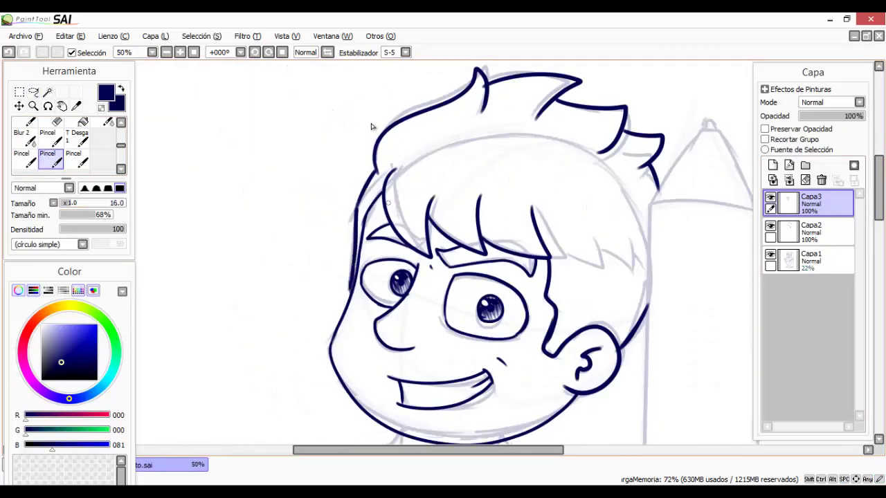
- Ink the neck, the shirt's neckline and the open jacket's two front edges with the size 11 brush
{"action": "scroll", "coordinate": [373, 127], "scroll_direction": "down", "scroll_amount": 1}
{"action": "left_click", "coordinate": [268, 52]}
{"action": "left_click_drag", "start_coordinate": [362, 201], "coordinate": [312, 221]}
{"action": "key", "text": "End"}
{"action": "left_click_drag", "start_coordinate": [449, 209], "coordinate": [231, 251]}
{"action": "left_click_drag", "start_coordinate": [450, 280], "coordinate": [272, 324]}
{"action": "key", "text": "Home"}
{"action": "left_click_drag", "start_coordinate": [357, 246], "coordinate": [360, 258]}
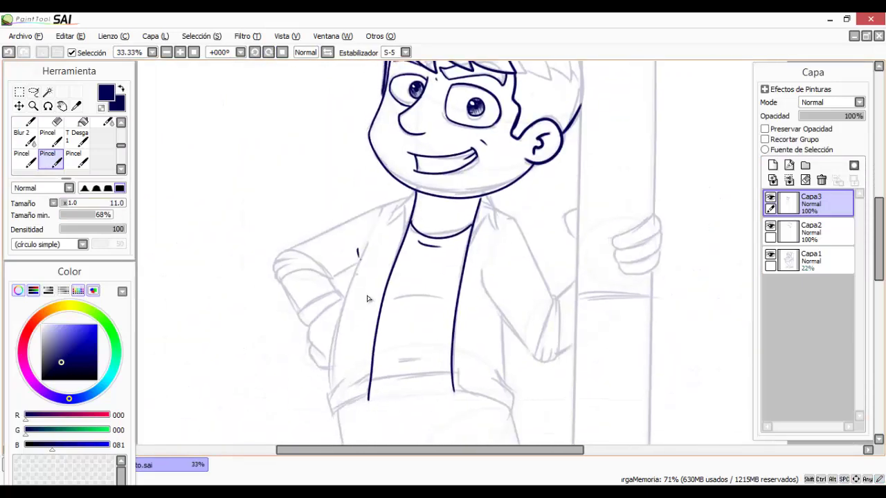
- Ink the jacket's outer side on the hip-arm side, with its armpit creases and the start of the shoulder
{"action": "key", "text": "End"}
{"action": "key", "text": "End"}
{"action": "key", "text": "End"}
{"action": "key", "text": "End"}
{"action": "key", "text": "End"}
{"action": "scroll", "coordinate": [352, 160], "scroll_direction": "up", "scroll_amount": 1}
{"action": "key", "text": "ctrl+z"}
{"action": "left_click_drag", "start_coordinate": [469, 183], "coordinate": [264, 264]}
{"action": "left_click_drag", "start_coordinate": [348, 235], "coordinate": [296, 250]}
{"action": "key", "text": "Home"}
{"action": "left_click_drag", "start_coordinate": [391, 323], "coordinate": [337, 360]}
{"action": "left_click_drag", "start_coordinate": [331, 304], "coordinate": [337, 331]}
{"action": "left_click_drag", "start_coordinate": [388, 138], "coordinate": [339, 311]}
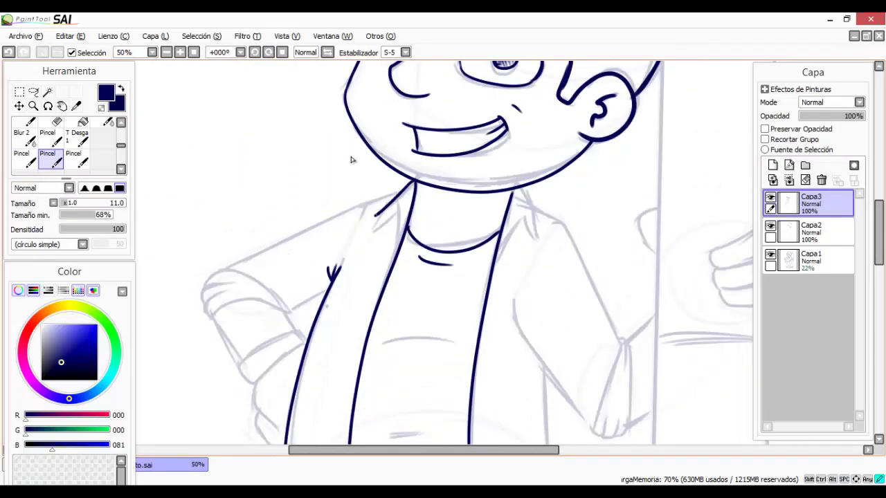
- Ink the bent arm's sleeve with its cuff folds and forearm, and the jacket's lower hem on that side
{"action": "left_click_drag", "start_coordinate": [390, 184], "coordinate": [354, 235]}
{"action": "left_click_drag", "start_coordinate": [374, 202], "coordinate": [369, 261]}
{"action": "left_click_drag", "start_coordinate": [479, 142], "coordinate": [322, 212]}
{"action": "left_click_drag", "start_coordinate": [312, 242], "coordinate": [384, 252]}
{"action": "left_click_drag", "start_coordinate": [311, 268], "coordinate": [389, 269]}
{"action": "key", "text": "Delete"}
{"action": "key", "text": "Delete"}
{"action": "key", "text": "Delete"}
{"action": "left_click_drag", "start_coordinate": [397, 202], "coordinate": [400, 269]}
{"action": "left_click_drag", "start_coordinate": [419, 201], "coordinate": [423, 268]}
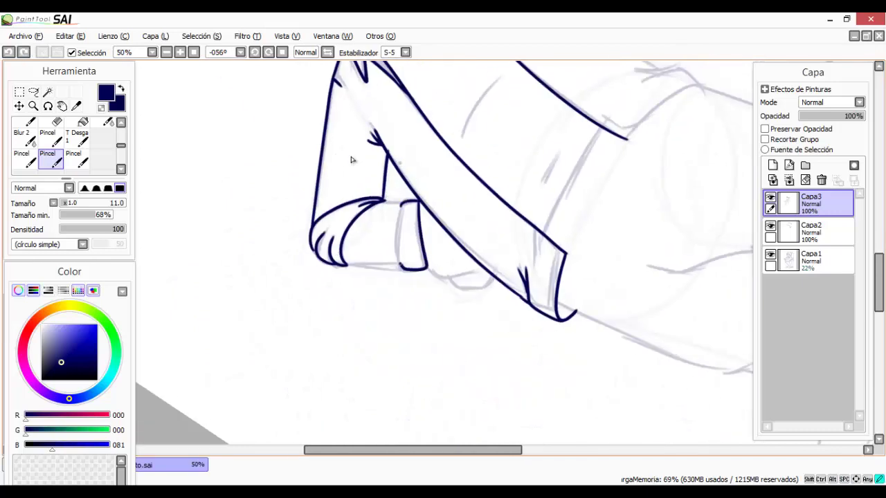
- Ink the hand resting on the hip, the shirt's creases and the jacket collar on the pencil side
{"action": "key", "text": "Home"}
{"action": "scroll", "coordinate": [312, 237], "scroll_direction": "down", "scroll_amount": 1}
{"action": "left_click_drag", "start_coordinate": [356, 210], "coordinate": [401, 209]}
{"action": "left_click_drag", "start_coordinate": [360, 273], "coordinate": [379, 270]}
{"action": "left_click_drag", "start_coordinate": [331, 295], "coordinate": [414, 286]}
{"action": "scroll", "coordinate": [409, 157], "scroll_direction": "up", "scroll_amount": 1}
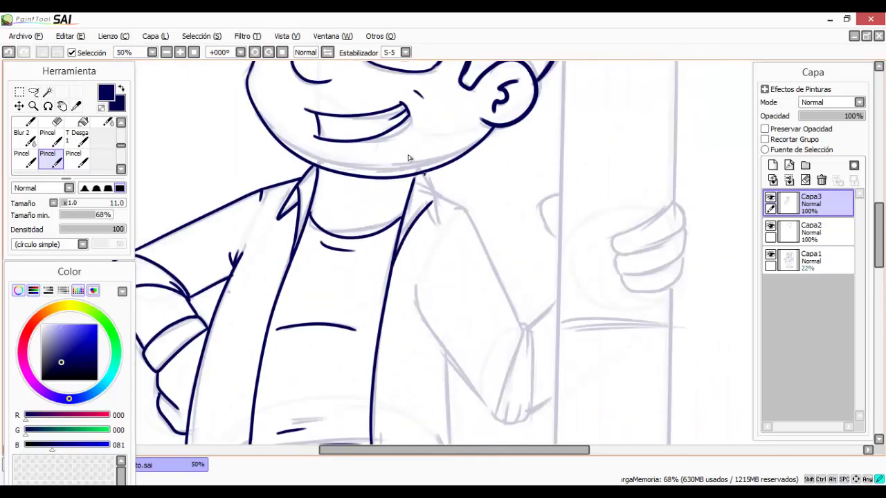
- Ink the pencil-side sleeve with its folded cuff, the forearm line and the jacket's side edge beneath it
{"action": "key", "text": "Delete"}
{"action": "key", "text": "Delete"}
{"action": "scroll", "coordinate": [386, 231], "scroll_direction": "up", "scroll_amount": 1}
{"action": "key", "text": "Delete"}
{"action": "key", "text": "Delete"}
{"action": "key", "text": "Delete"}
{"action": "key", "text": "Delete"}
{"action": "key", "text": "Delete"}
{"action": "key", "text": "Delete"}
{"action": "left_click_drag", "start_coordinate": [535, 337], "coordinate": [588, 201]}
{"action": "left_click_drag", "start_coordinate": [366, 225], "coordinate": [533, 221]}
{"action": "left_click_drag", "start_coordinate": [340, 228], "coordinate": [170, 319]}
{"action": "left_click_drag", "start_coordinate": [468, 270], "coordinate": [279, 386]}
{"action": "left_click_drag", "start_coordinate": [340, 227], "coordinate": [470, 217]}
{"action": "key", "text": "Home"}
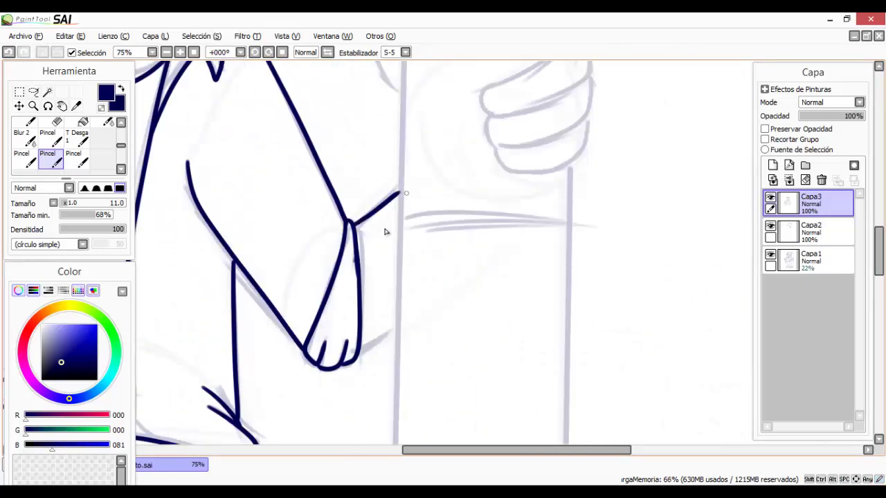
- Ink the shirt's hem, the trousers' crotch seam and the hip-arm-side trouser leg with its gathered cuff
{"action": "scroll", "coordinate": [386, 232], "scroll_direction": "down", "scroll_amount": 4}
{"action": "scroll", "coordinate": [414, 310], "scroll_direction": "up", "scroll_amount": 3}
{"action": "key", "text": "End"}
{"action": "key", "text": "End"}
{"action": "key", "text": "End"}
{"action": "key", "text": "End"}
{"action": "key", "text": "End"}
{"action": "key", "text": "End"}
{"action": "left_click_drag", "start_coordinate": [509, 165], "coordinate": [324, 205]}
{"action": "mouse_move", "coordinate": [293, 208]}
{"action": "left_mouse_down"}
{"action": "mouse_move", "coordinate": [293, 299]}
{"action": "mouse_move", "coordinate": [316, 175]}
{"action": "left_mouse_up"}
{"action": "left_click_drag", "start_coordinate": [438, 120], "coordinate": [266, 233]}
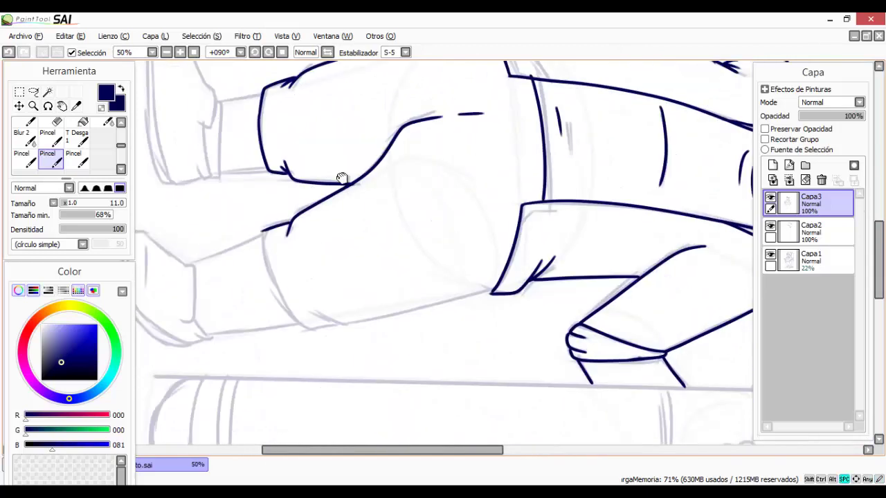
- Ink the outer edge of the trouser leg nearest the pencil
{"action": "key", "text": "Home"}
{"action": "key", "text": "w"}
{"action": "scroll", "coordinate": [366, 208], "scroll_direction": "down", "scroll_amount": 4}
{"action": "scroll", "coordinate": [390, 135], "scroll_direction": "up", "scroll_amount": 6}
{"action": "key", "text": "ctrl+t"}
{"action": "key", "text": "Return"}
{"action": "scroll", "coordinate": [433, 369], "scroll_direction": "down", "scroll_amount": 3}
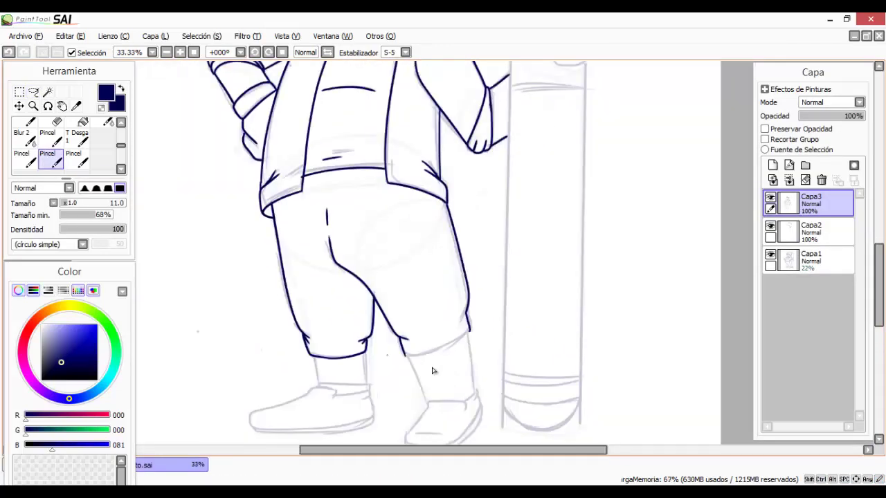
- Ink the cuff closing the pencil-side trouser leg
{"action": "scroll", "coordinate": [344, 194], "scroll_direction": "down", "scroll_amount": 2}
{"action": "left_click_drag", "start_coordinate": [343, 194], "coordinate": [399, 317]}
{"action": "scroll", "coordinate": [399, 317], "scroll_direction": "up", "scroll_amount": 1}
{"action": "key", "text": "l"}
{"action": "left_click_drag", "start_coordinate": [260, 232], "coordinate": [457, 275]}
{"action": "key", "text": "b"}
- Undo the recent trouser-leg strokes and redo them
{"action": "key", "text": "ctrl+z"}
{"action": "key", "text": "ctrl+z"}
{"action": "key", "text": "ctrl+z"}
{"action": "key", "text": "ctrl+z"}
{"action": "key", "text": "ctrl+z"}
{"action": "key", "text": "ctrl+z"}
{"action": "key", "text": "ctrl+z"}
{"action": "key", "text": "ctrl+z"}
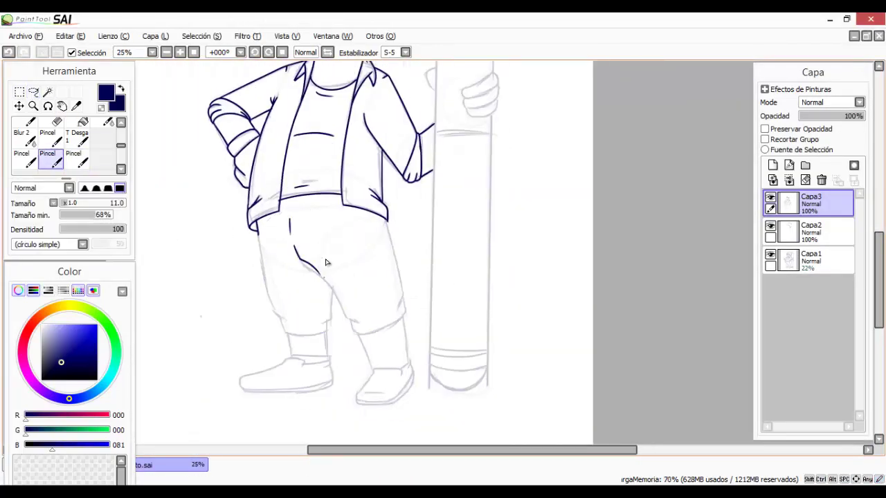
{"action": "key", "text": "ctrl+y"}
{"action": "key", "text": "ctrl+y"}
{"action": "key", "text": "ctrl+y"}
- Examine the whole figure's line art with the canvas rotated to -90°
{"action": "key", "text": "End"}
{"action": "key", "text": "End"}
{"action": "key", "text": "End"}
{"action": "key", "text": "End"}
{"action": "key", "text": "Home"}
{"action": "scroll", "coordinate": [326, 261], "scroll_direction": "up", "scroll_amount": 2}
{"action": "scroll", "coordinate": [277, 350], "scroll_direction": "down", "scroll_amount": 3}
{"action": "key", "text": "Delete"}
{"action": "key", "text": "Delete"}
{"action": "key", "text": "Delete"}
{"action": "key", "text": "Delete"}
{"action": "key", "text": "Delete"}
{"action": "key", "text": "Delete"}
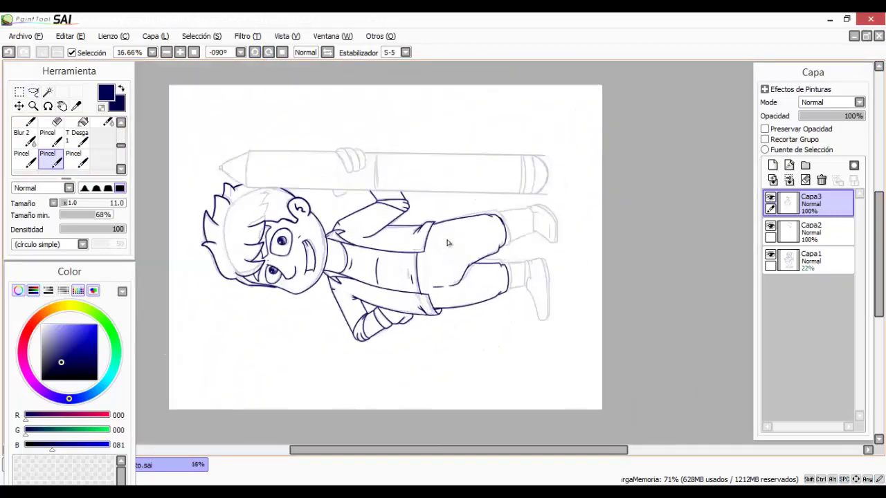
- Reset the canvas rotation and ink the outline of the shoe farther from the pencil, from toe to heel
{"action": "scroll", "coordinate": [447, 243], "scroll_direction": "up", "scroll_amount": 3}
{"action": "left_click_drag", "start_coordinate": [439, 245], "coordinate": [525, 209]}
{"action": "key", "text": "Home"}
{"action": "scroll", "coordinate": [524, 225], "scroll_direction": "down", "scroll_amount": 3}
{"action": "scroll", "coordinate": [469, 397], "scroll_direction": "up", "scroll_amount": 5}
{"action": "left_click_drag", "start_coordinate": [339, 247], "coordinate": [437, 247]}
{"action": "left_click_drag", "start_coordinate": [506, 168], "coordinate": [330, 247]}
{"action": "left_click_drag", "start_coordinate": [332, 291], "coordinate": [693, 262]}
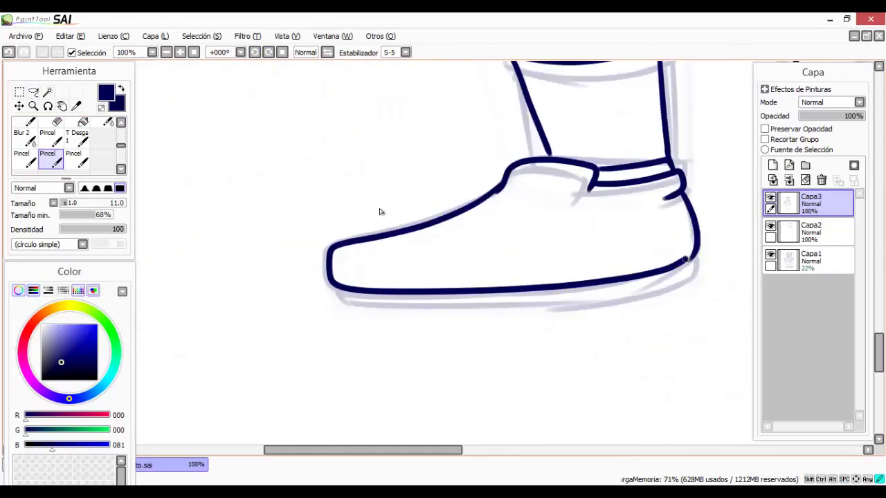
{"action": "left_click_drag", "start_coordinate": [474, 243], "coordinate": [547, 226]}
- Undo the last four shoe strokes and redraw the toe and sole lines of the shoe farther from the pencil
{"action": "scroll", "coordinate": [340, 320], "scroll_direction": "down", "scroll_amount": 2}
{"action": "key", "text": "ctrl+z"}
{"action": "key", "text": "ctrl+z"}
{"action": "key", "text": "ctrl+z"}
{"action": "key", "text": "ctrl+z"}
{"action": "left_click_drag", "start_coordinate": [334, 280], "coordinate": [429, 306]}
{"action": "key", "text": "ctrl+z"}
{"action": "mouse_move", "coordinate": [336, 299]}
{"action": "left_mouse_down"}
{"action": "mouse_move", "coordinate": [516, 286]}
{"action": "mouse_move", "coordinate": [333, 269]}
{"action": "left_mouse_up"}
{"action": "mouse_move", "coordinate": [452, 241]}
{"action": "left_mouse_down"}
{"action": "mouse_move", "coordinate": [509, 248]}
{"action": "mouse_move", "coordinate": [398, 294]}
{"action": "left_mouse_up"}
{"action": "scroll", "coordinate": [487, 398], "scroll_direction": "down", "scroll_amount": 4}
{"action": "left_click_drag", "start_coordinate": [518, 318], "coordinate": [455, 281]}
- Lasso the eye nearest the ear on Capa3 and adjust it with a free transform
{"action": "left_click", "coordinate": [33, 91]}
{"action": "scroll", "coordinate": [414, 97], "scroll_direction": "up", "scroll_amount": 5}
{"action": "left_click_drag", "start_coordinate": [296, 316], "coordinate": [425, 238]}
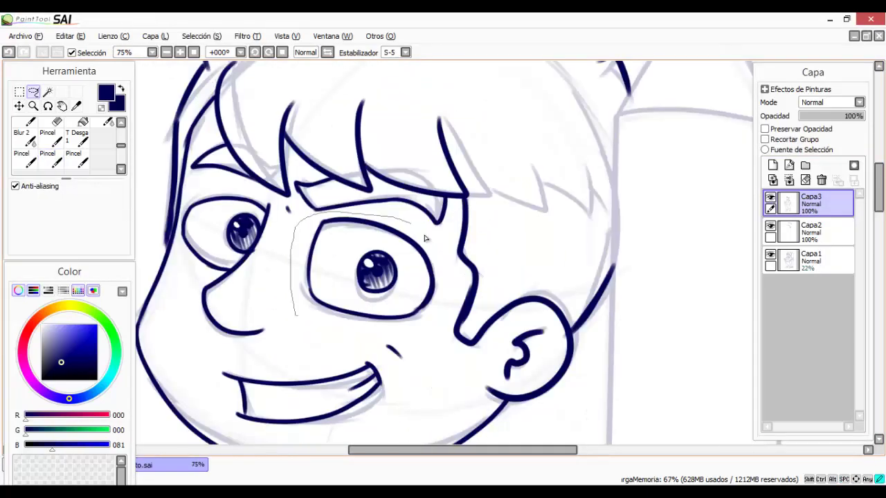
{"action": "scroll", "coordinate": [550, 190], "scroll_direction": "down", "scroll_amount": 4}
{"action": "scroll", "coordinate": [500, 209], "scroll_direction": "up", "scroll_amount": 5}
{"action": "key", "text": "ctrl+t"}
{"action": "key", "text": "Return"}
- Merge layer Capa3 down into Capa2
{"action": "left_click", "coordinate": [54, 162]}
{"action": "scroll", "coordinate": [602, 135], "scroll_direction": "down", "scroll_amount": 3}
{"action": "scroll", "coordinate": [601, 134], "scroll_direction": "down", "scroll_amount": 2}
{"action": "left_click", "coordinate": [789, 180]}
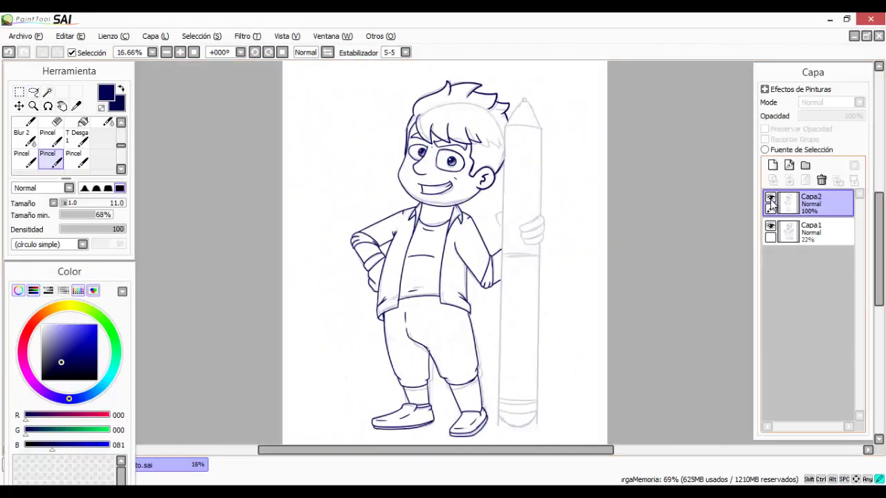
{"action": "left_click", "coordinate": [33, 91]}
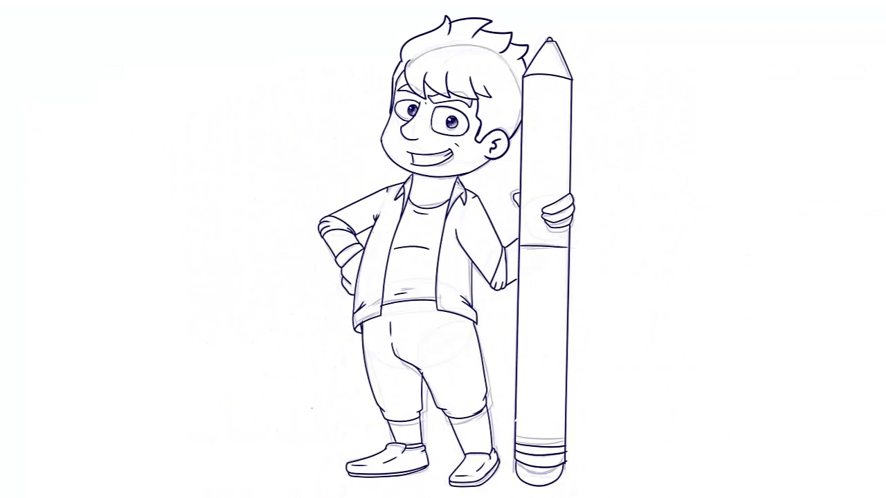